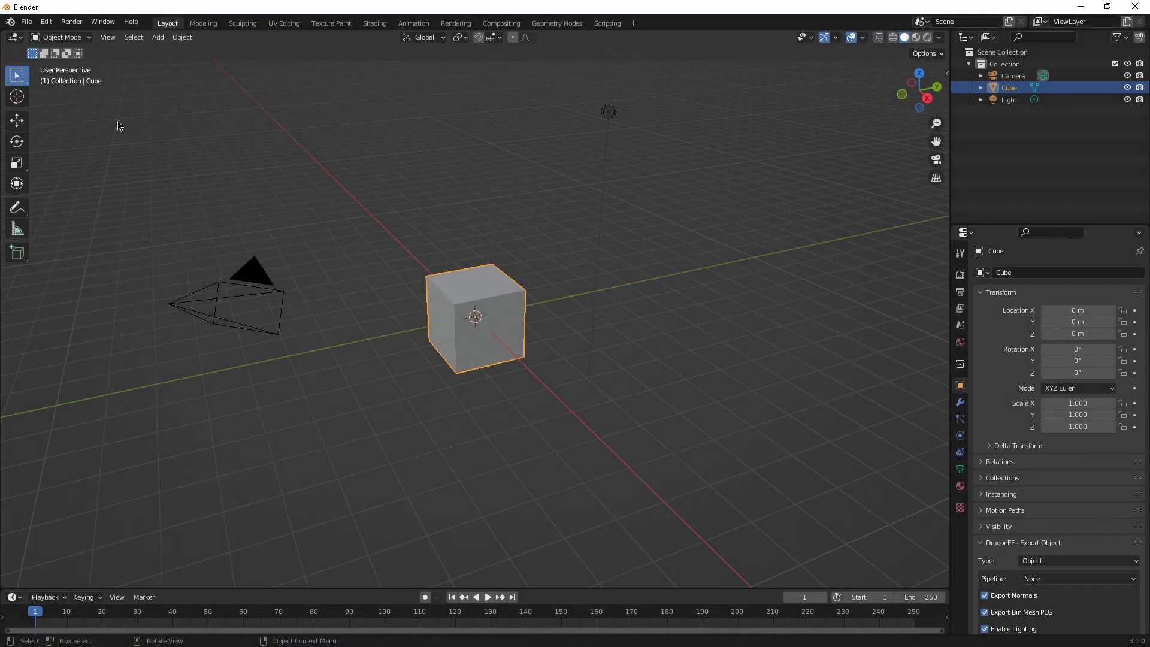
Import Ces.dff from the Skins\vla2\1 folder as a DragonFF DFF with Connect Bones and Read Material Split enabled
left_click(27, 22)
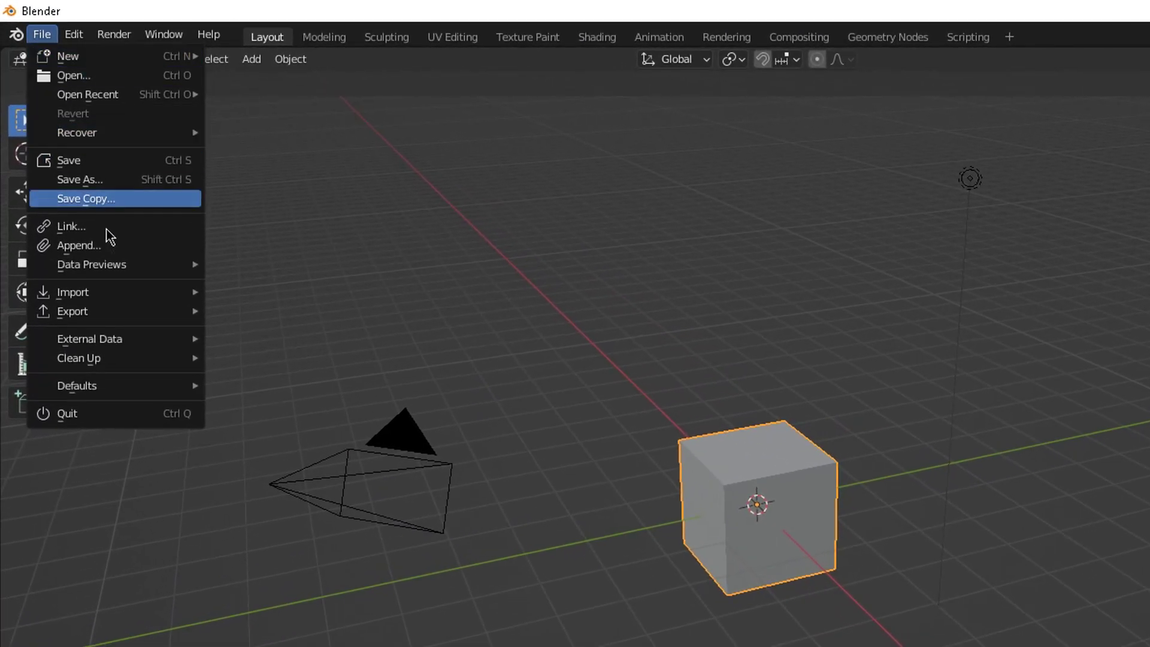
mouse_move(71, 241)
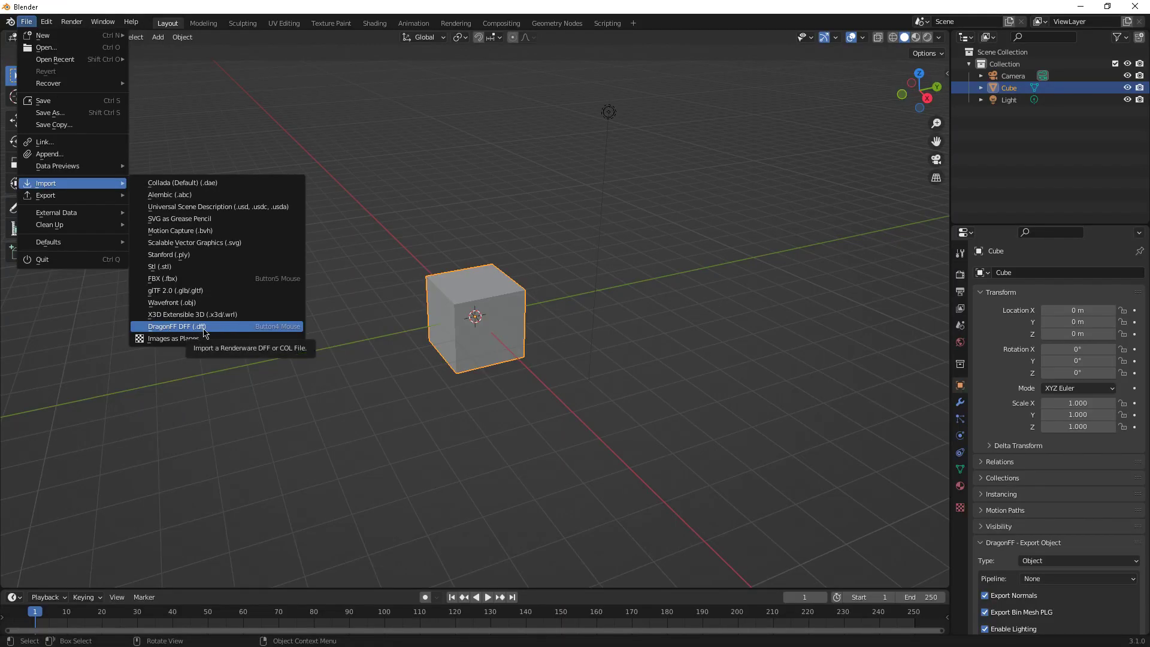
left_click(204, 327)
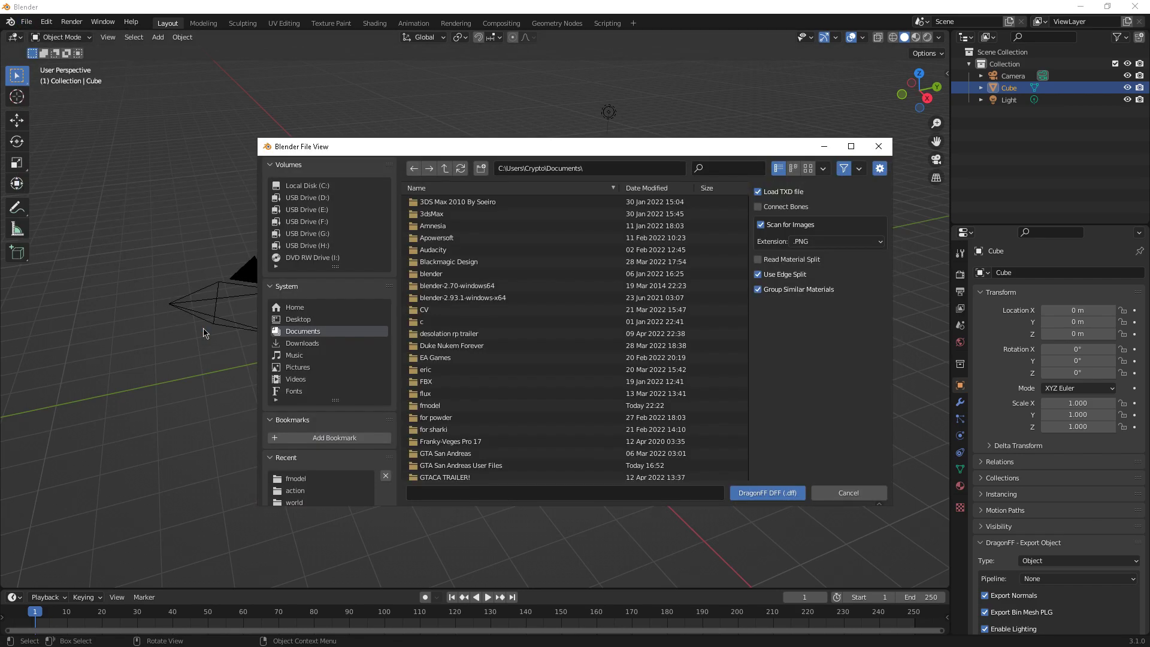
left_click(358, 332)
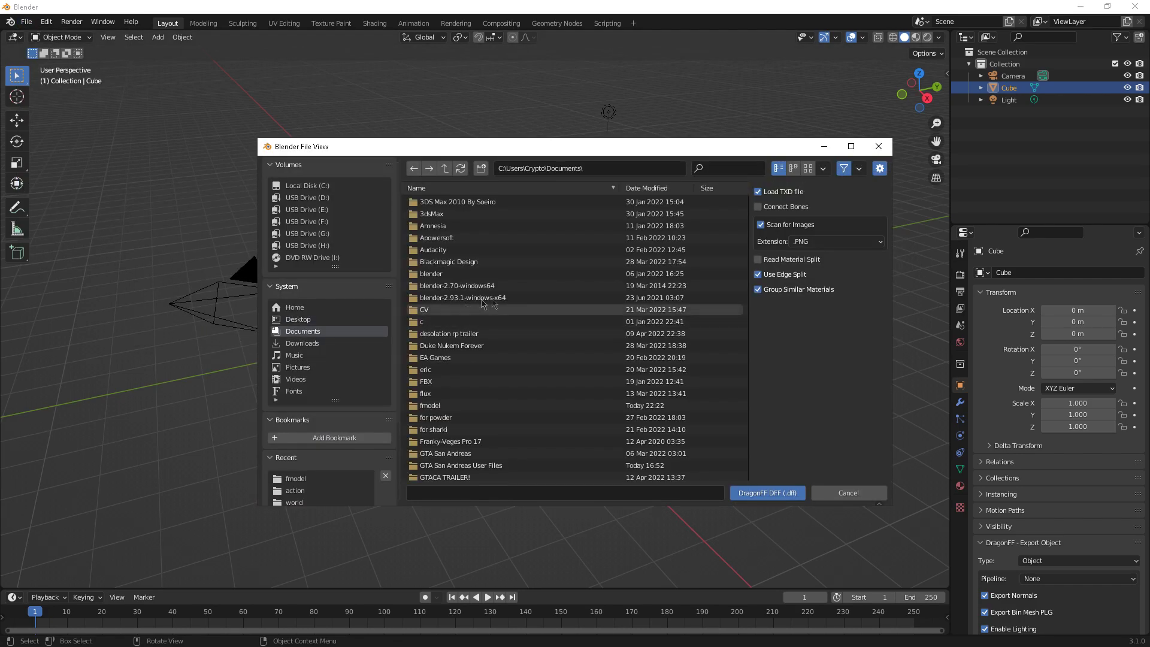
scroll(468, 366, "down", 1)
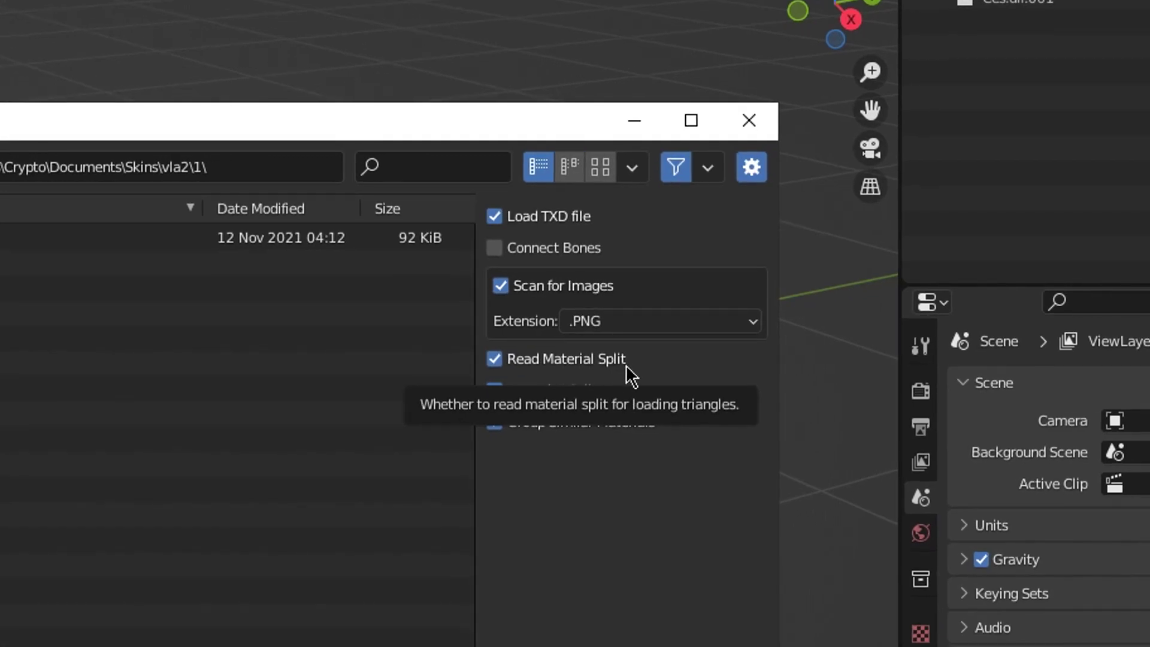
left_click(538, 251)
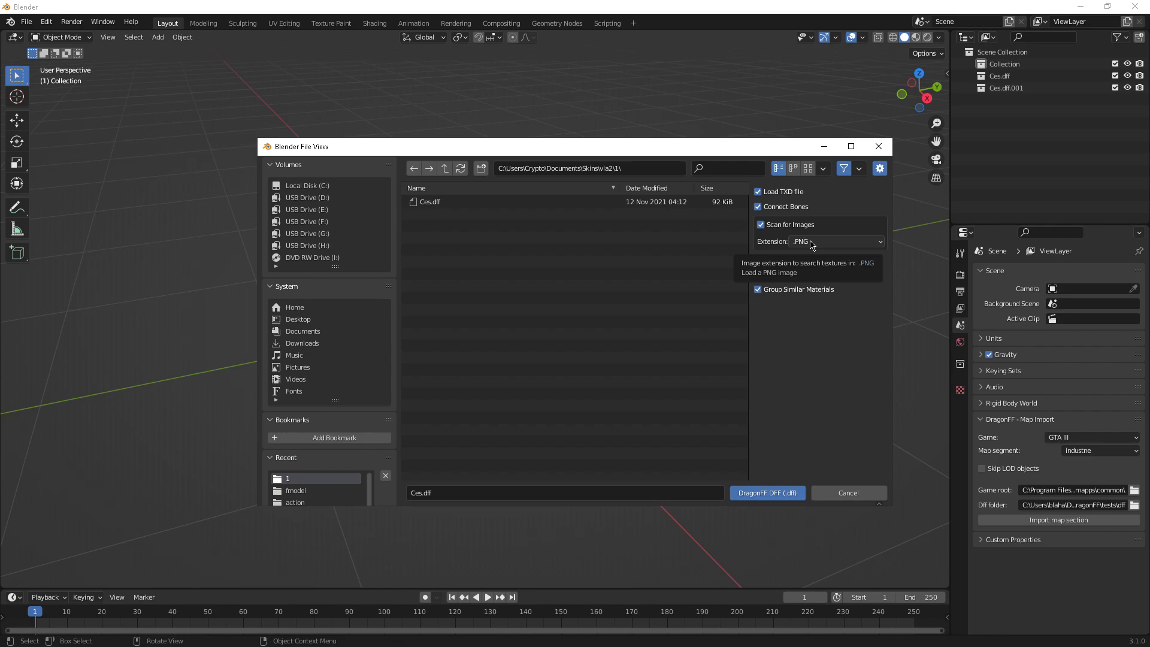
key("Return")
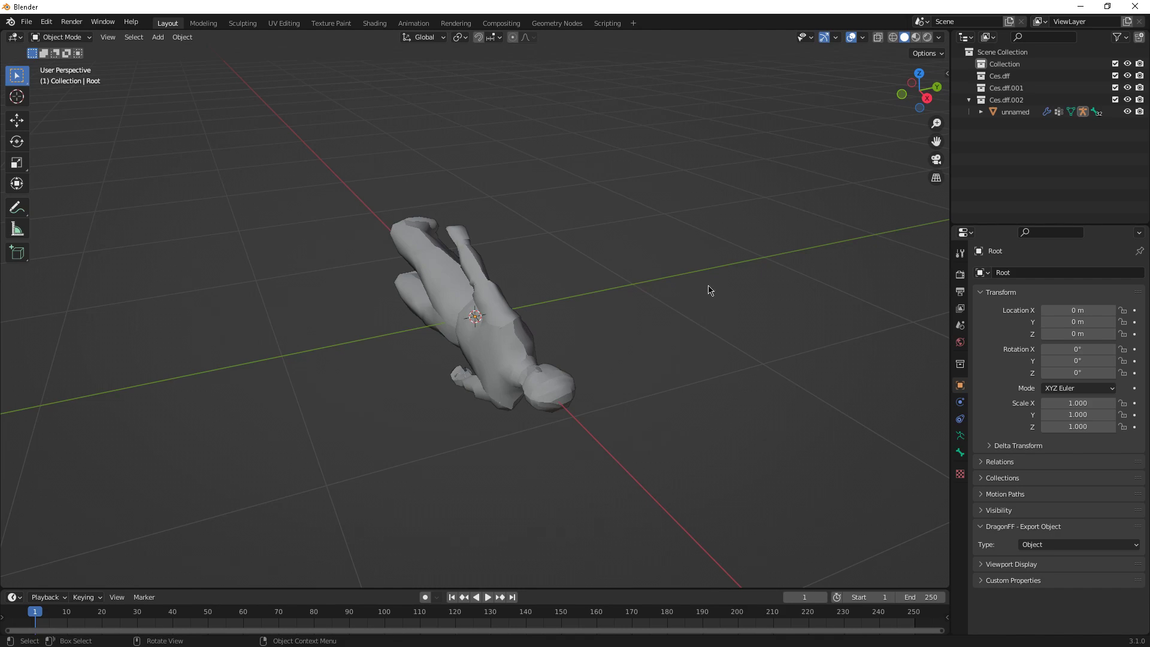
Rotate the imported character mesh together with its Root armature by 90° in the back orthographic view
middle_click_drag(739, 295, 583, 260)
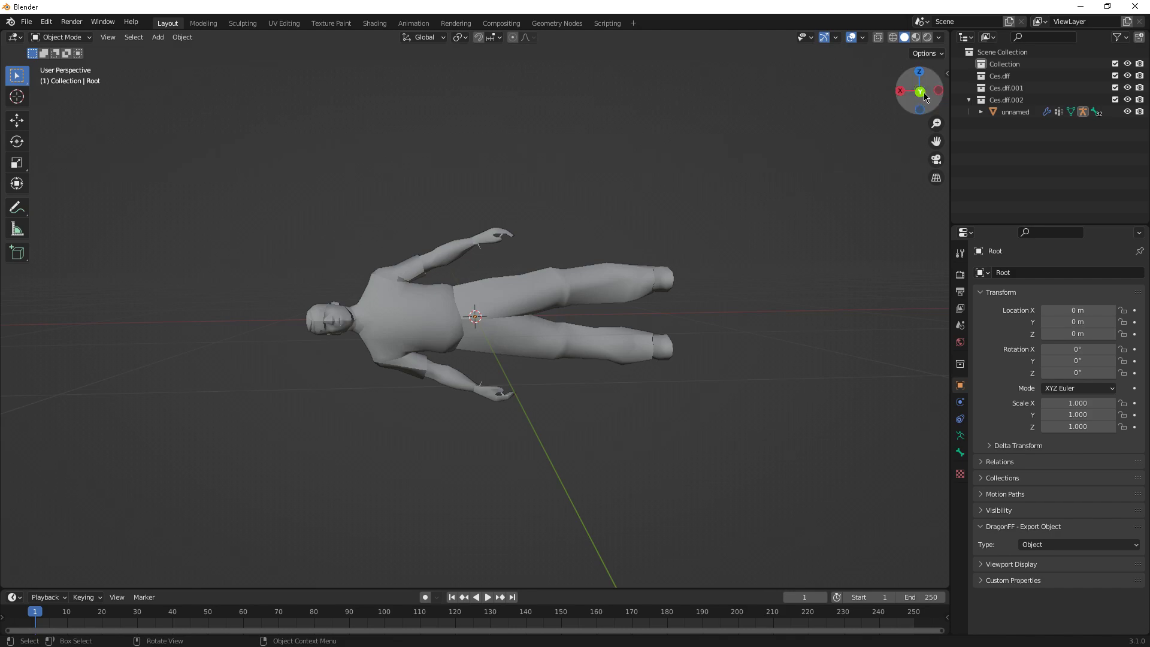
left_click(919, 91)
left_click(537, 329)
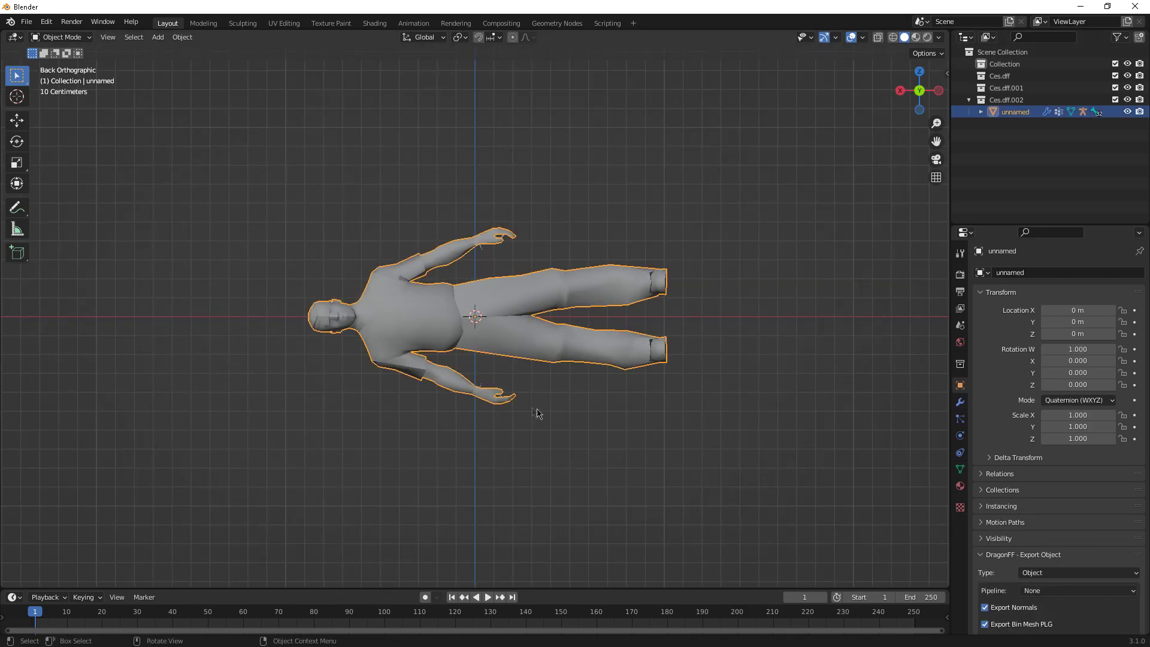
left_click(484, 258, "shift")
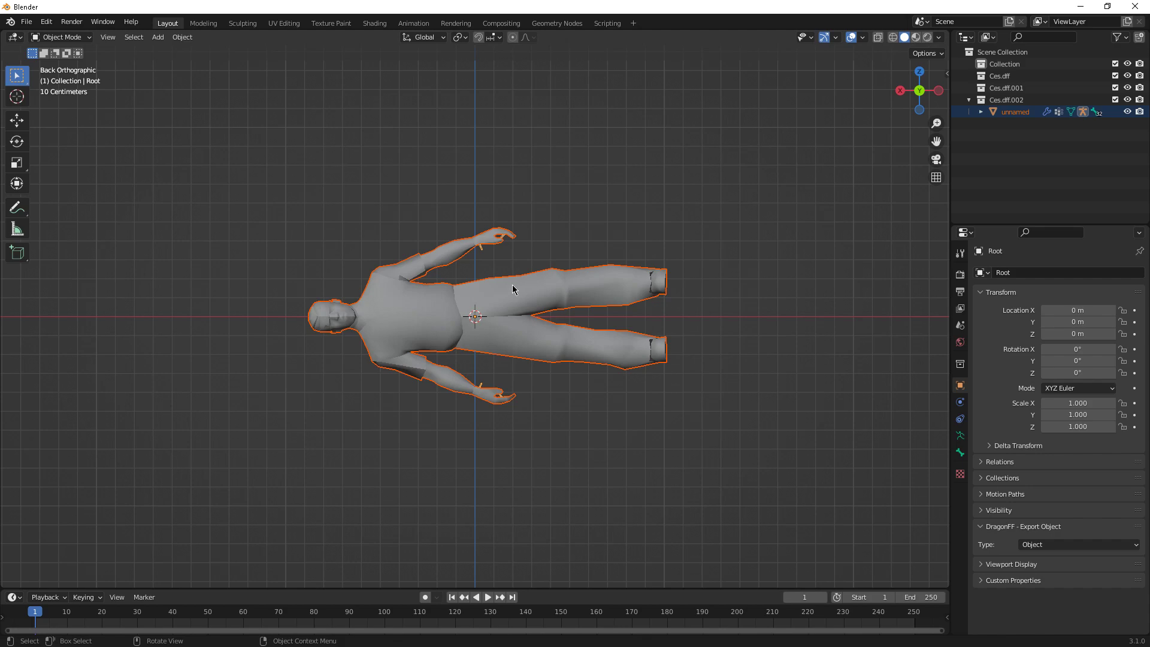
type("r90")
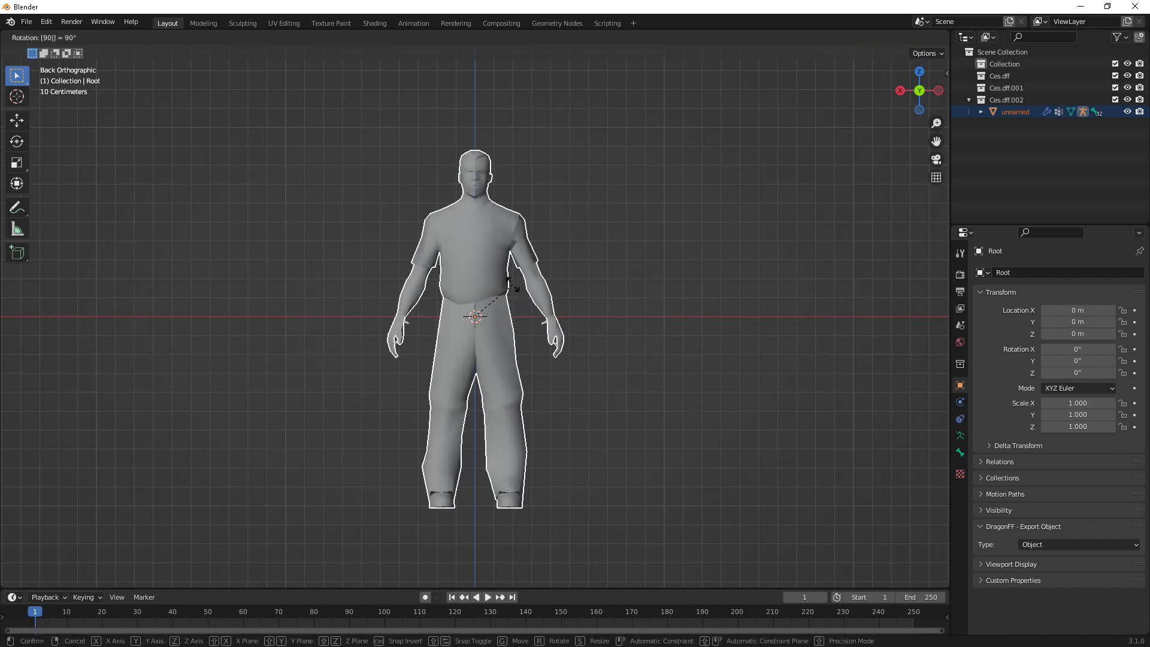
key("Return")
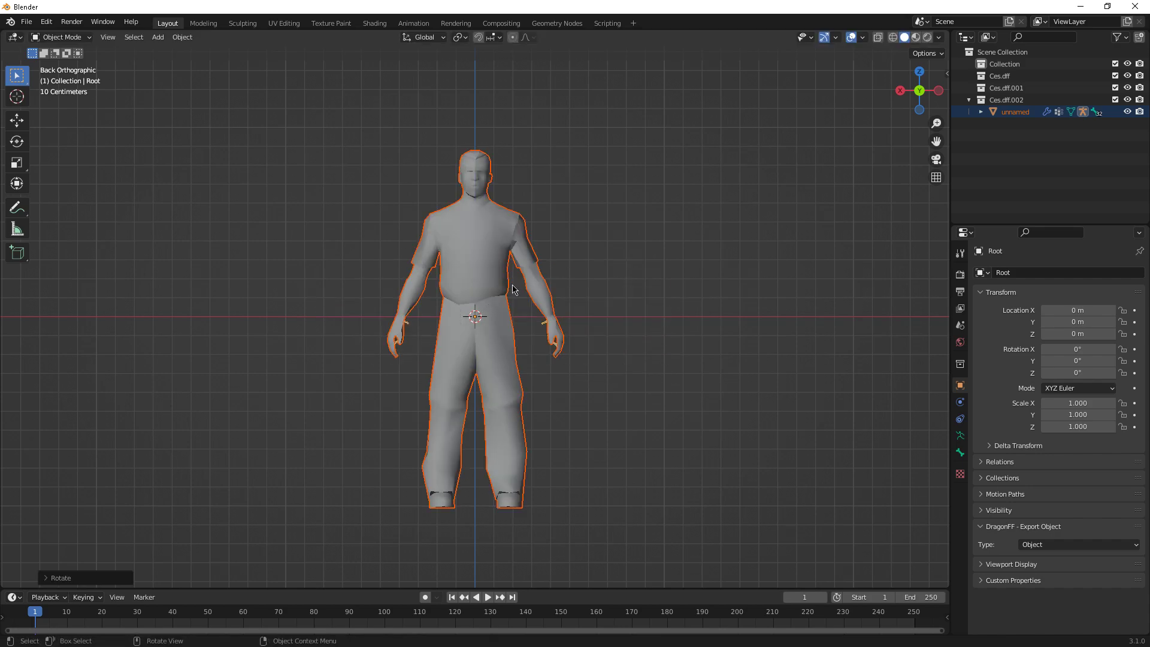
Set the viewport shading color to Texture so the character shows its textures
scroll(715, 232, "up", 2)
left_click(758, 206)
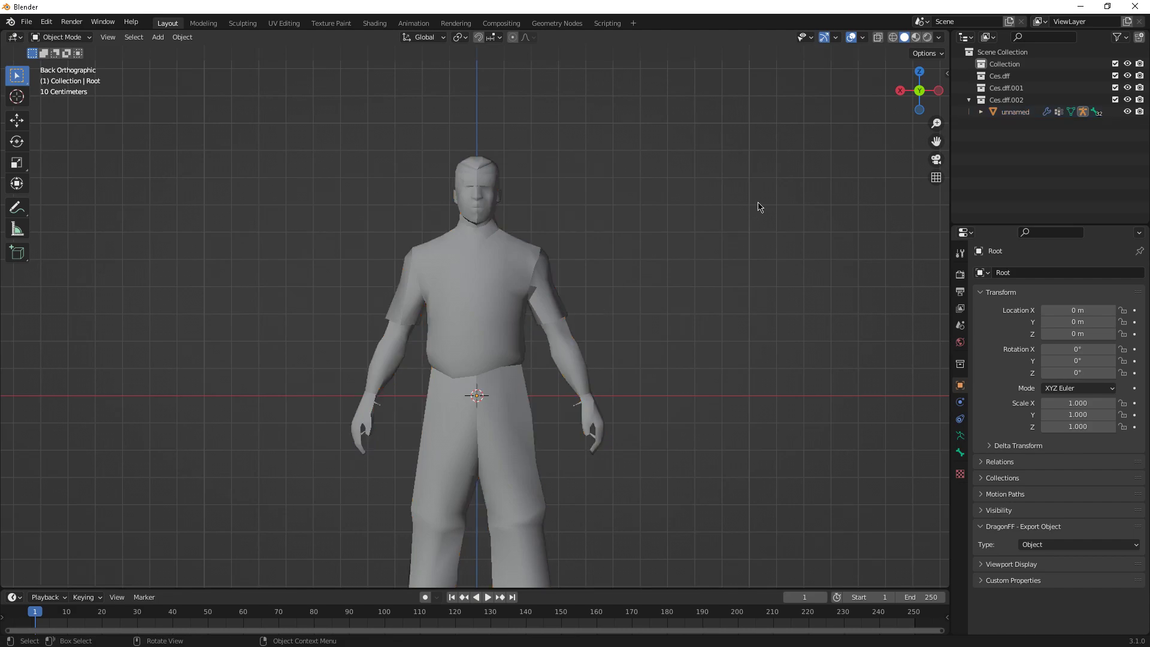
left_click(523, 254)
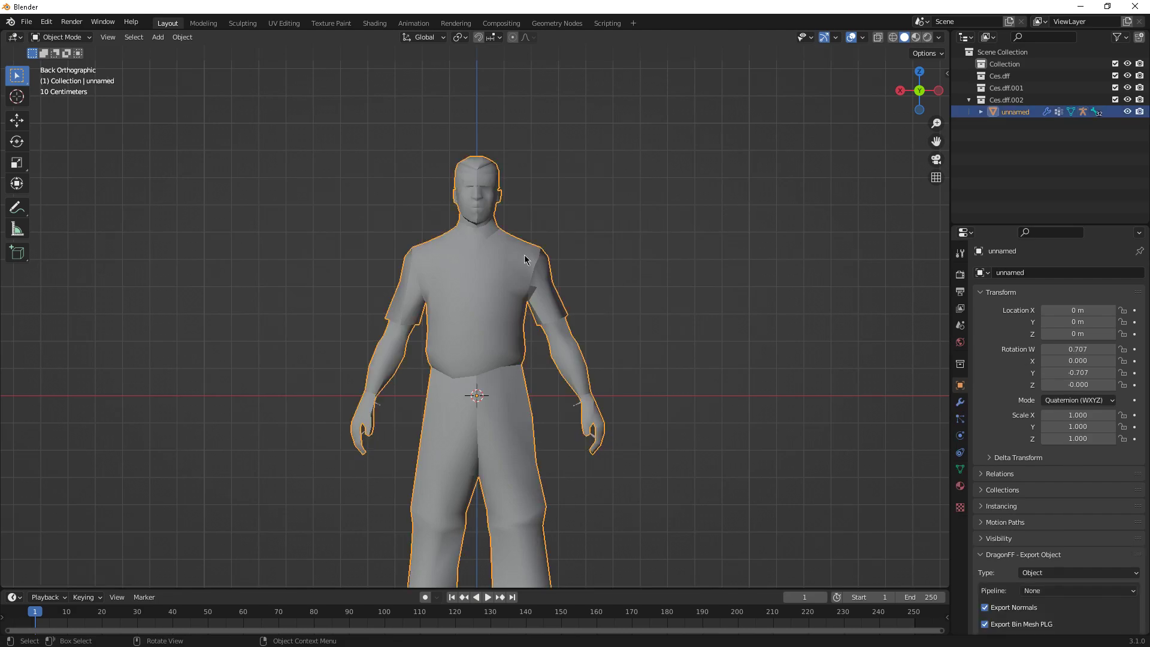
left_click(668, 271)
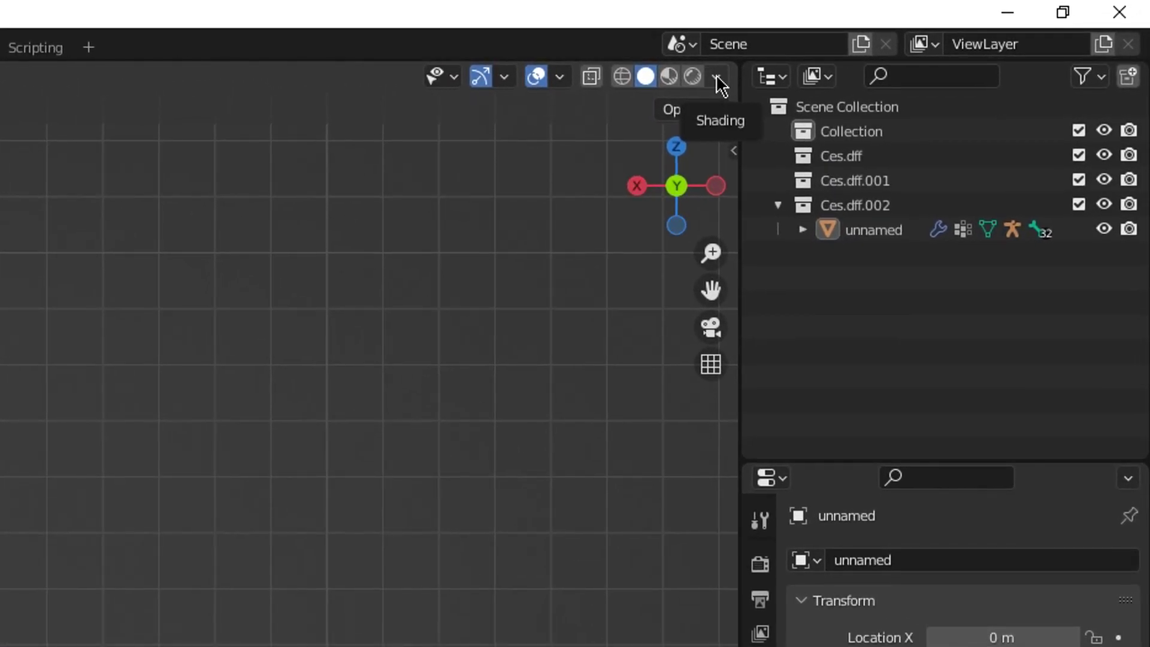
left_click(717, 77)
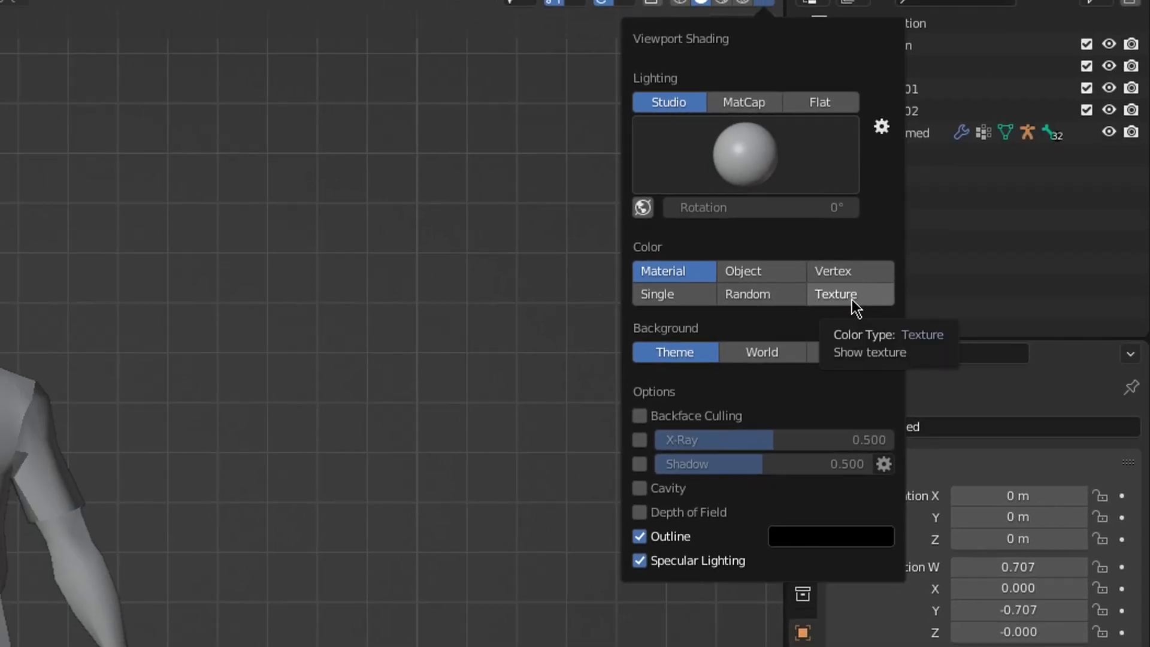
left_click(853, 300)
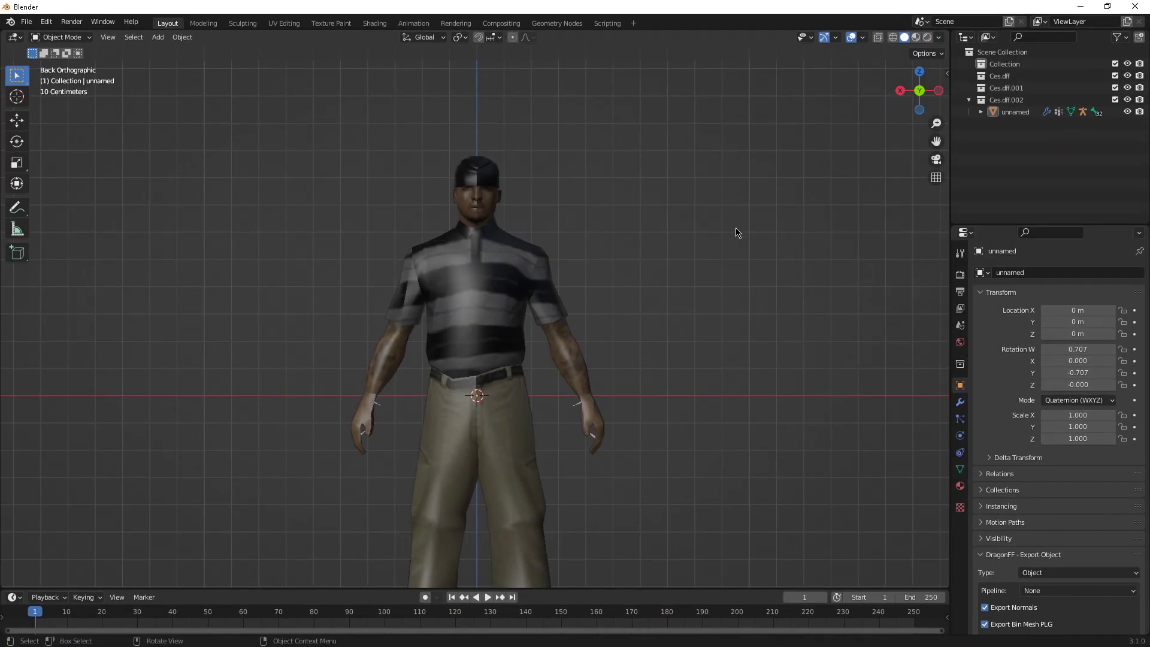
Set the viewport shading lighting to Flat and deselect the character mesh
left_click(531, 269)
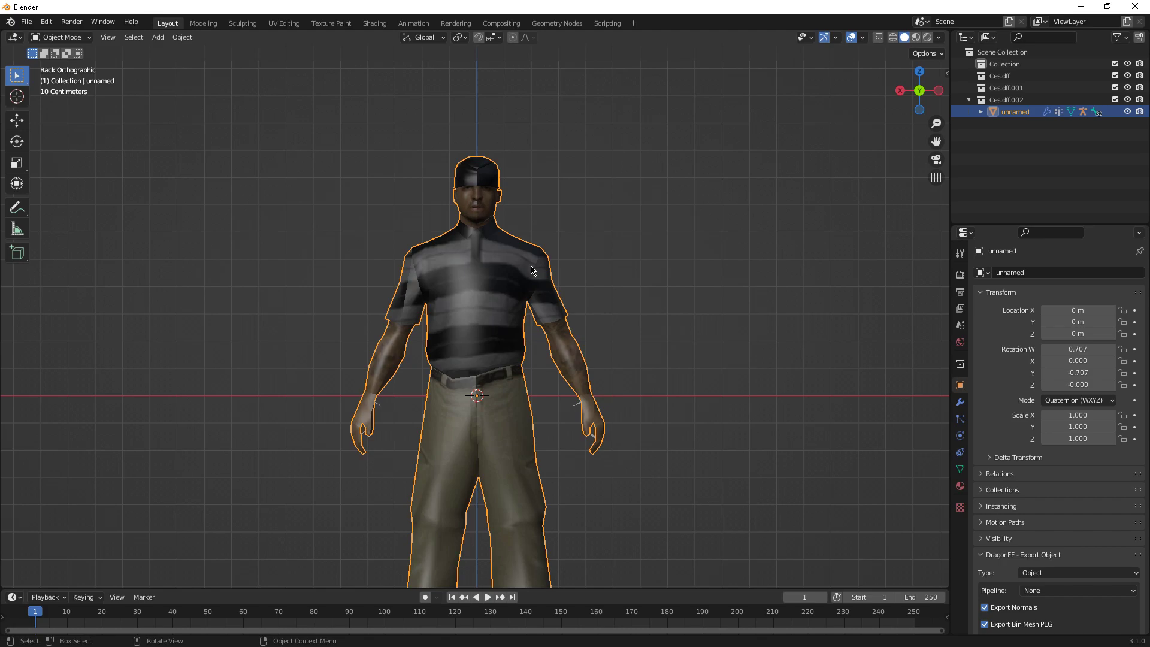
scroll(578, 187, "up", 3)
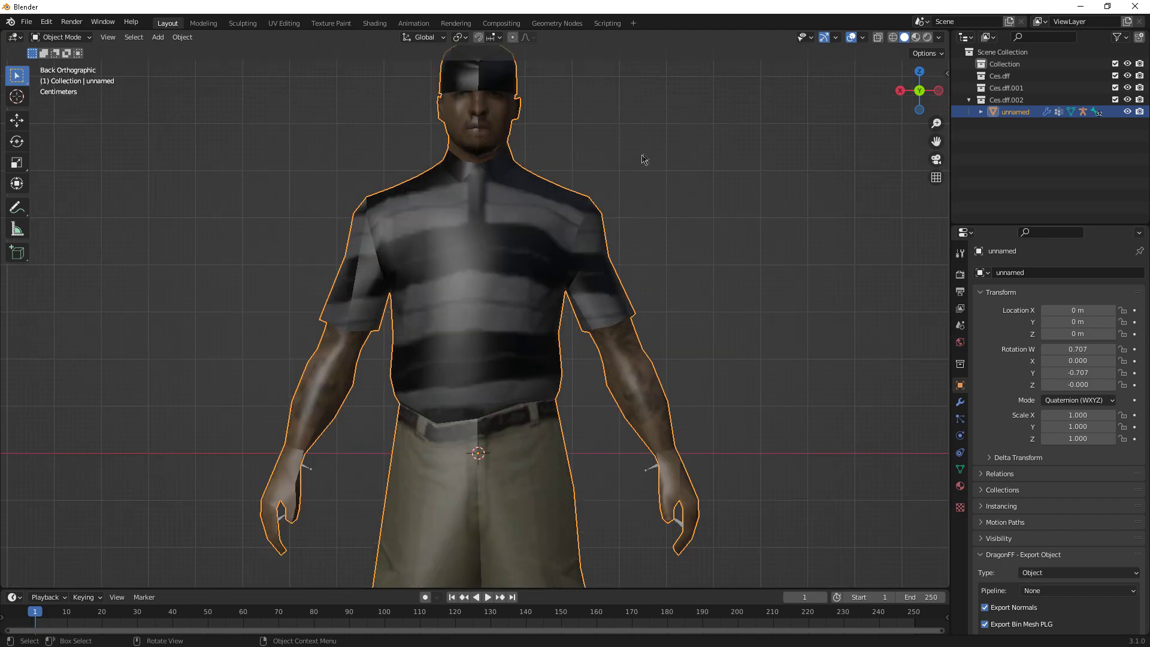
scroll(641, 159, "down", 3)
scroll(813, 145, "up", 1)
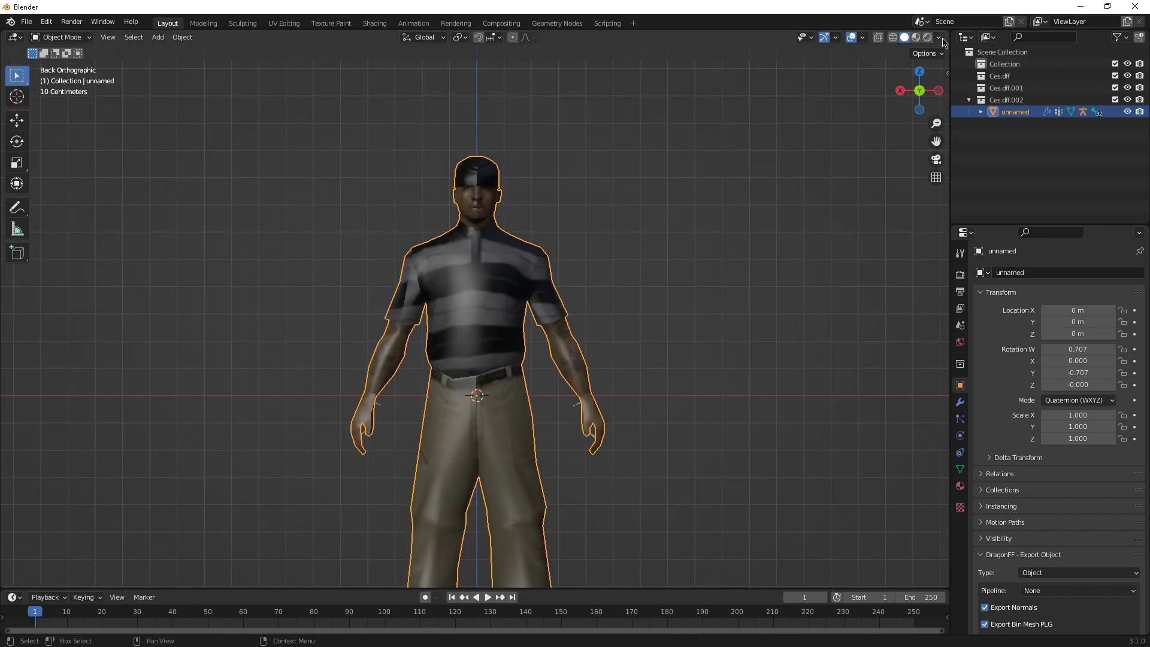
left_click(940, 37)
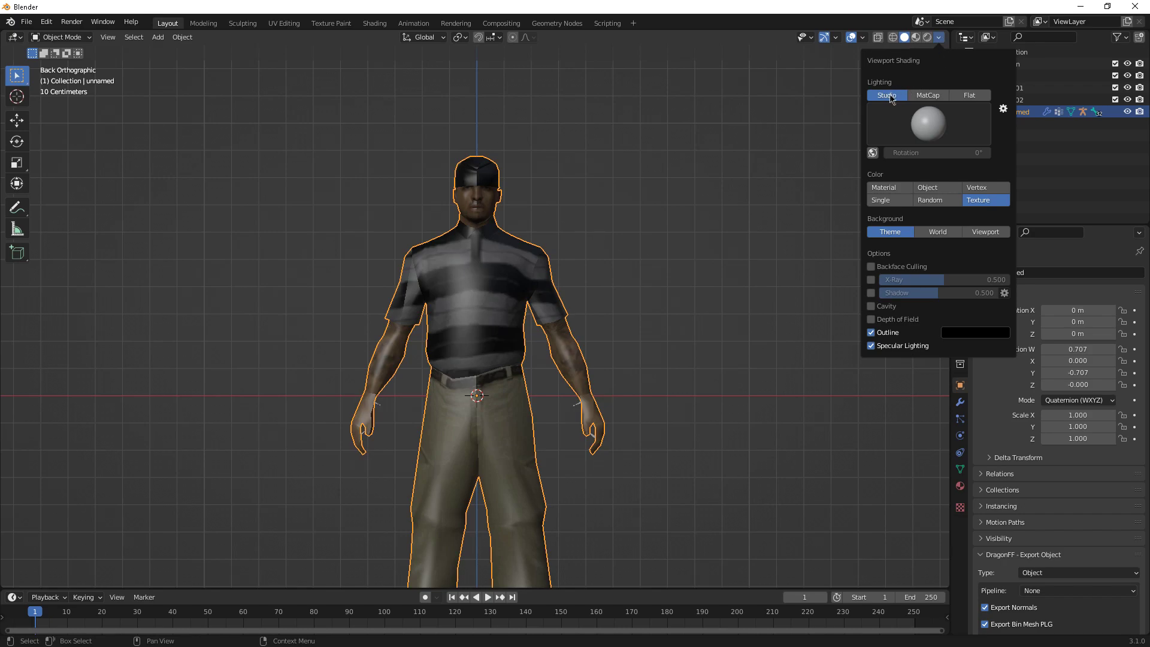
left_click(922, 96)
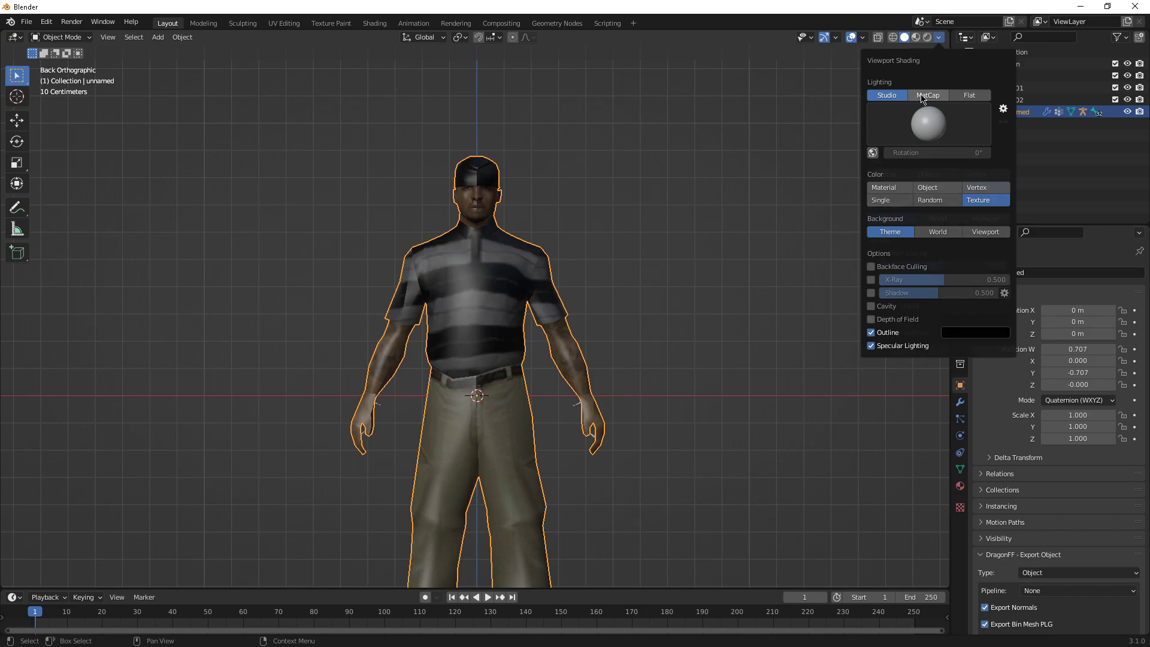
left_click(966, 96)
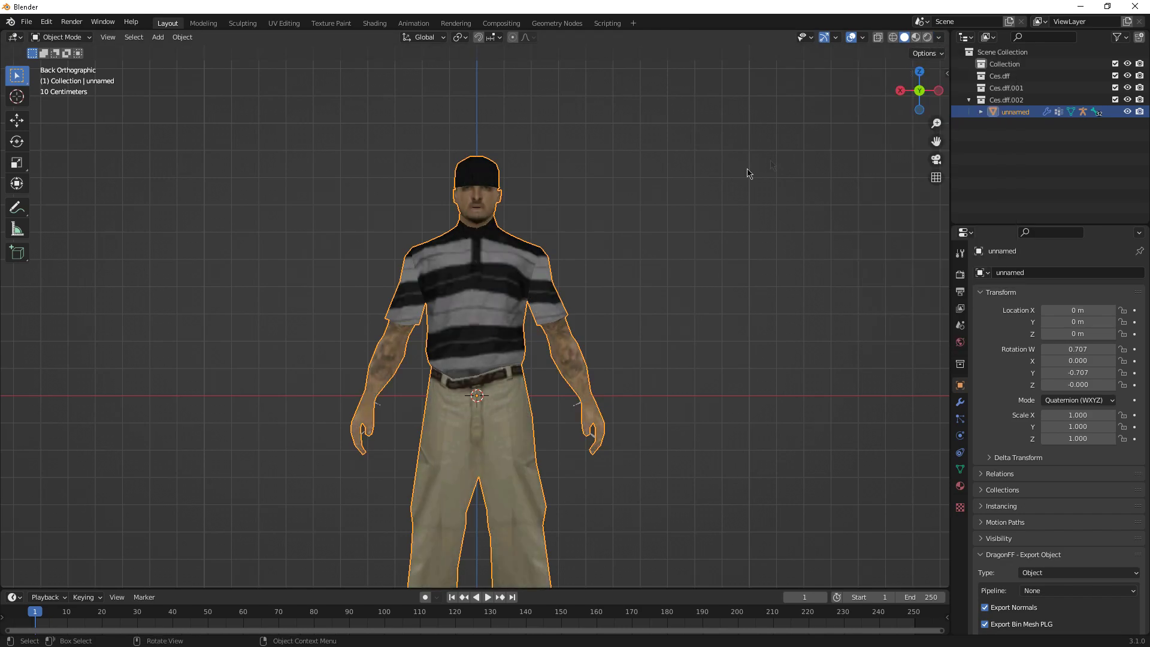
left_click(615, 256)
scroll(595, 286, "up", 1)
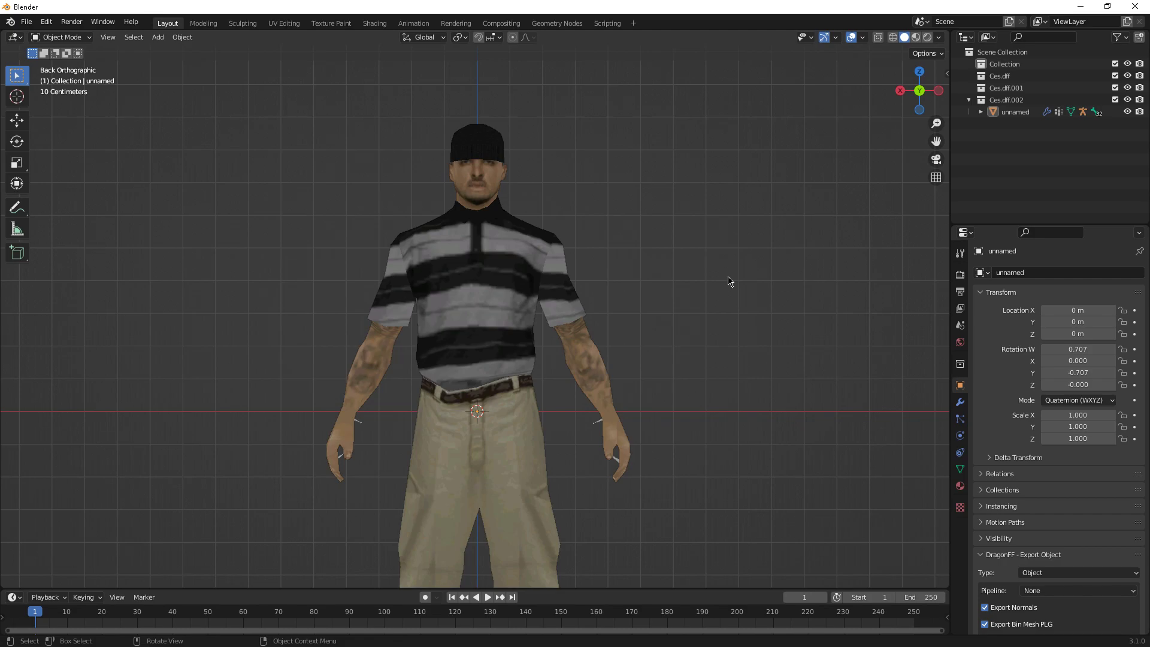
Enable In Front in the Root armature's viewport display so its bones are drawn over the mesh
left_click(595, 430)
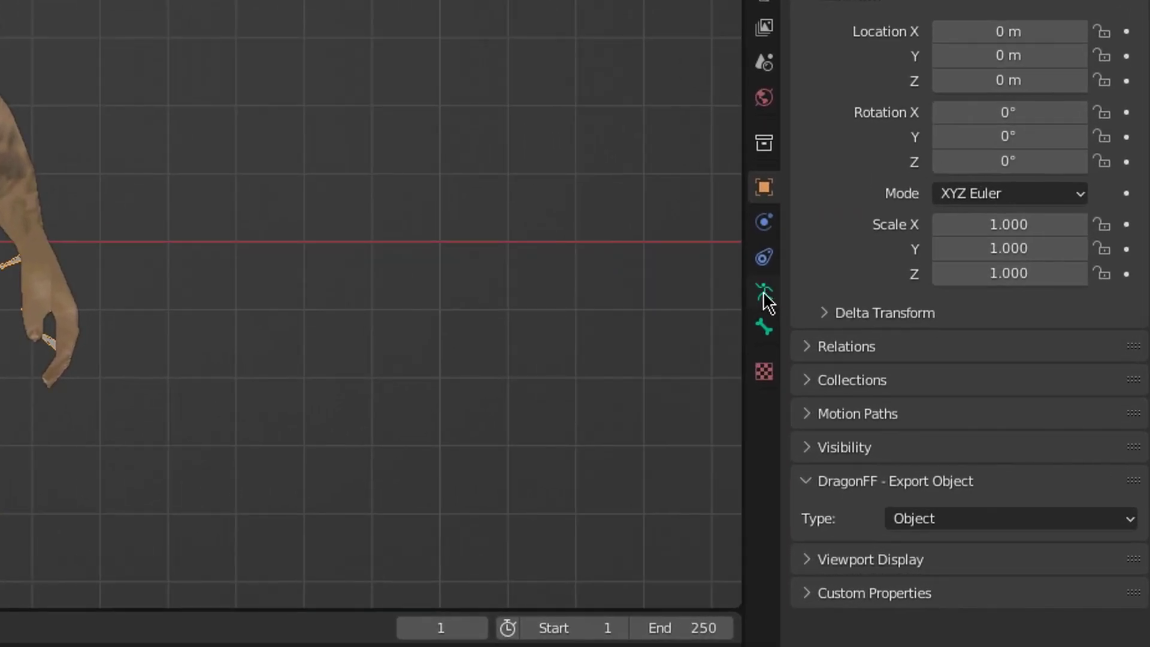
left_click(765, 294)
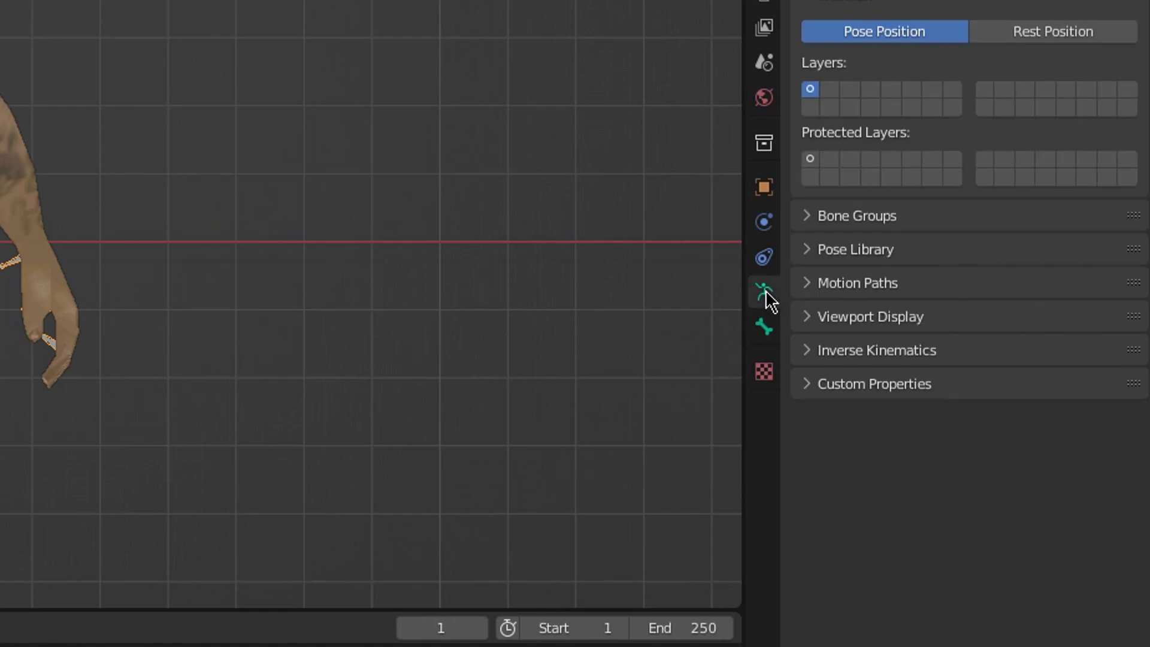
left_click(832, 327)
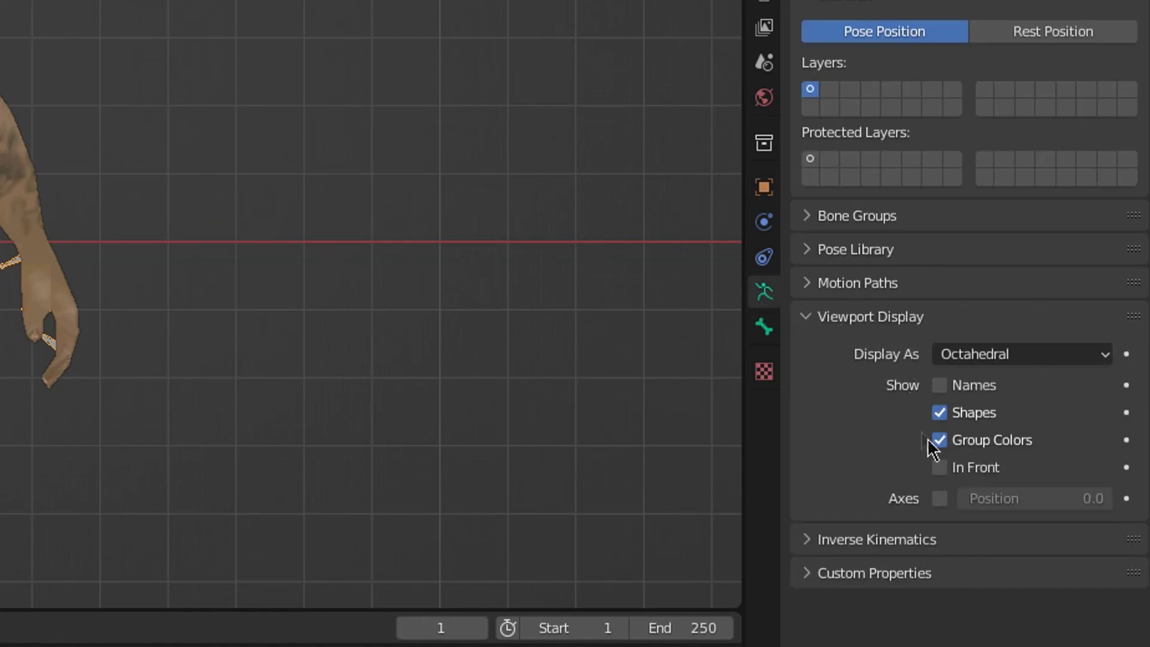
left_click(939, 468)
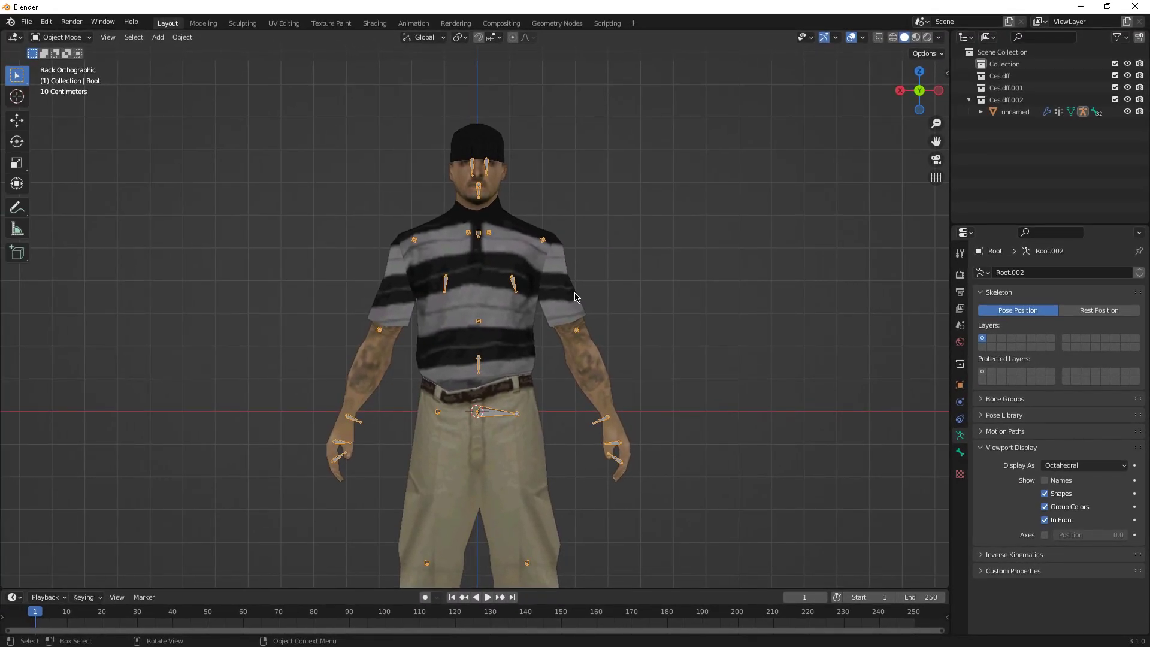
middle_click_drag(578, 298, 678, 322)
key("r")
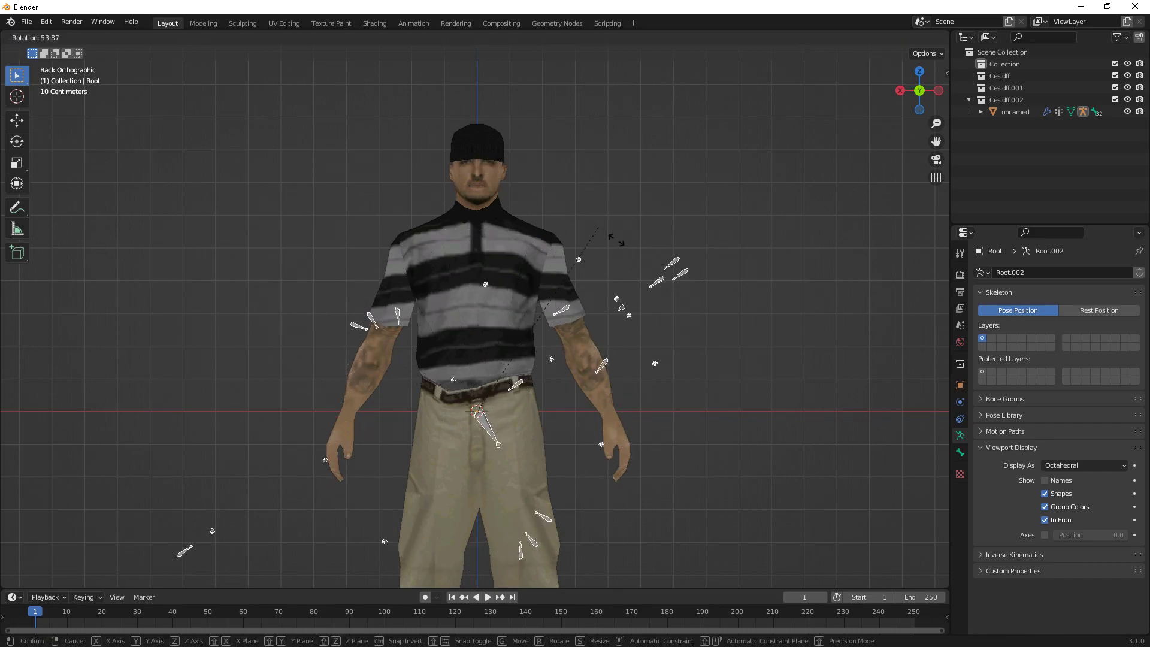
right_click(616, 239)
Switch the Root armature to Pose Mode
key("ctrl+Tab")
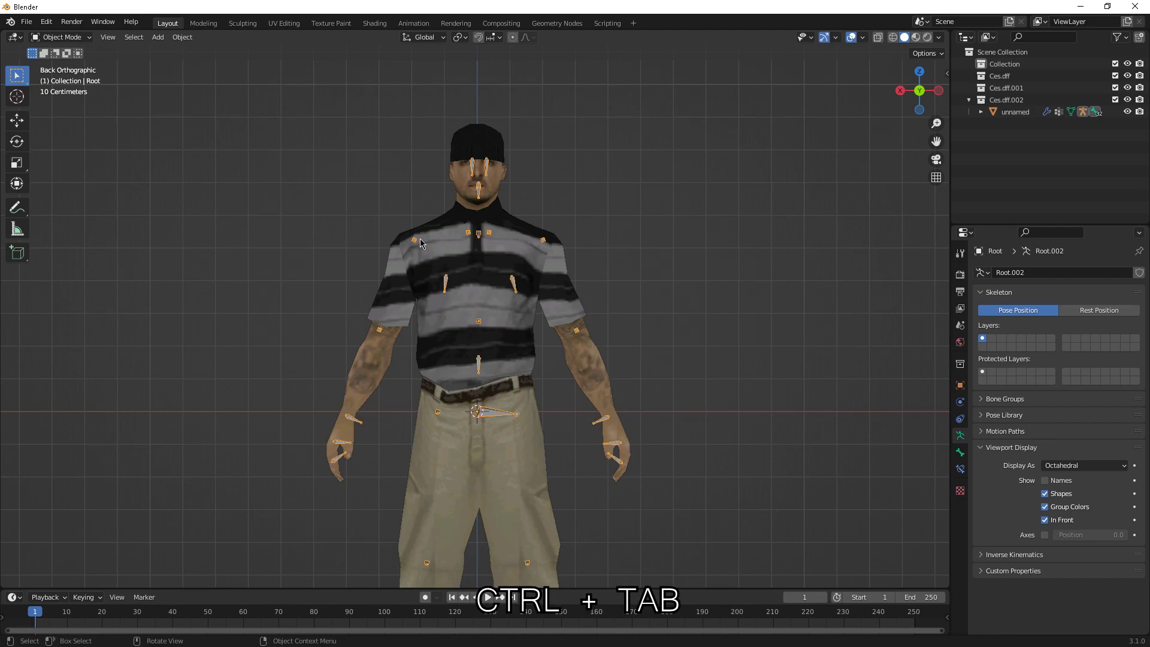
key("ctrl+Tab")
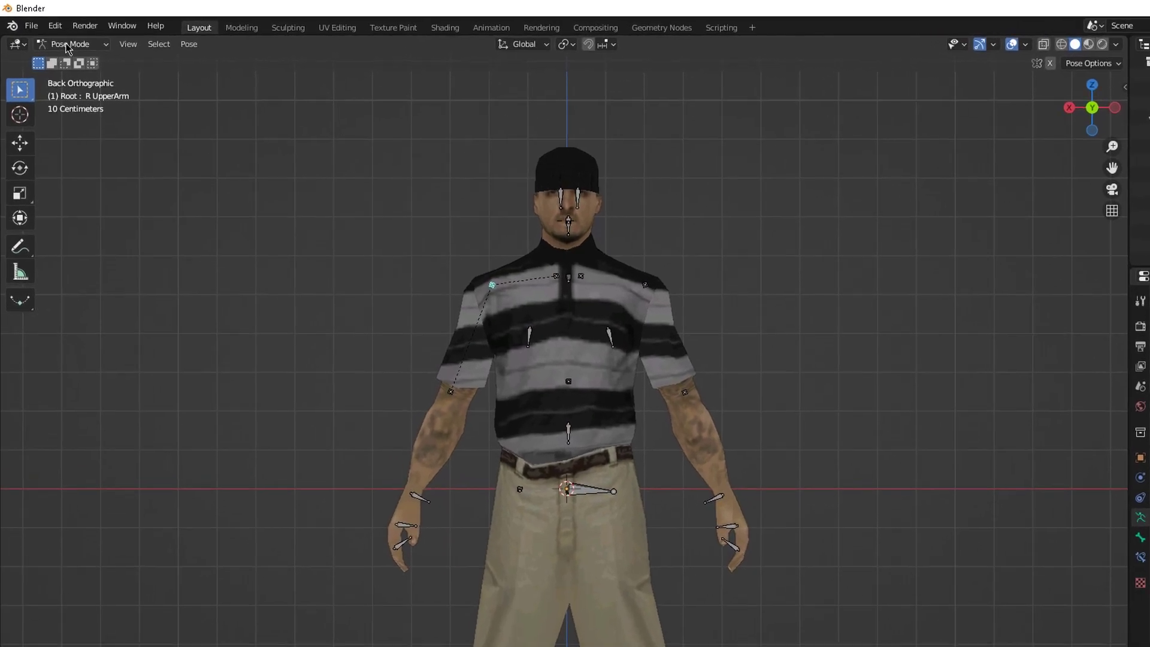
left_click(55, 38)
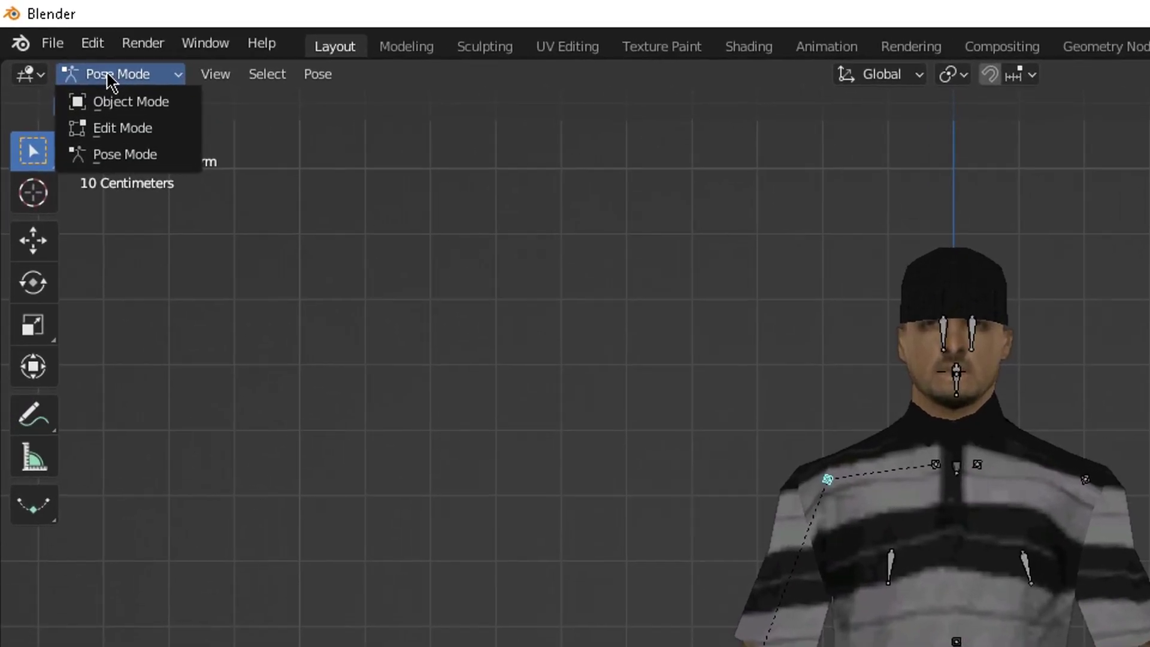
left_click(126, 157)
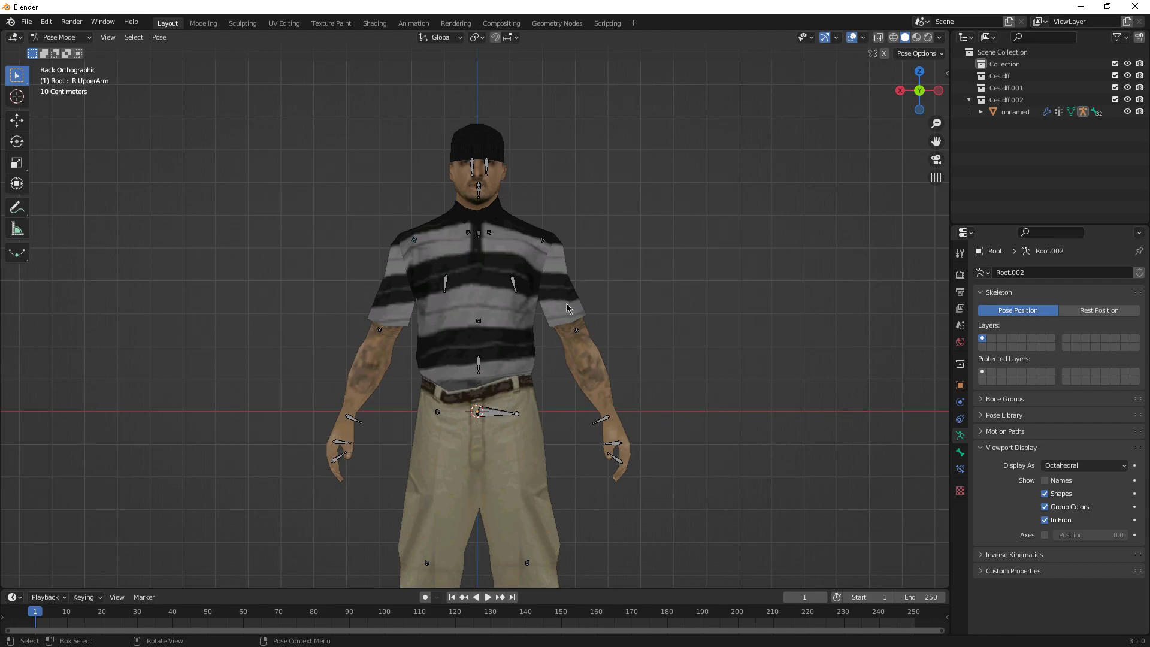
Select the R UpperArm bone in the character's shoulder and activate the Transform tool
left_click(414, 239)
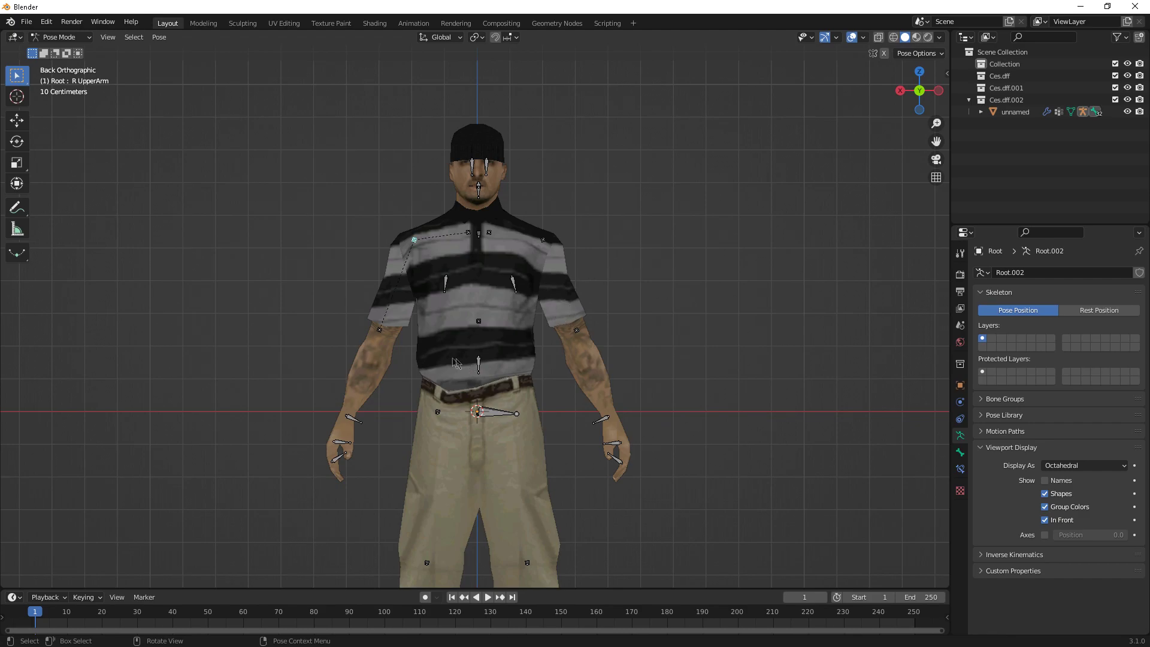
left_click(16, 184)
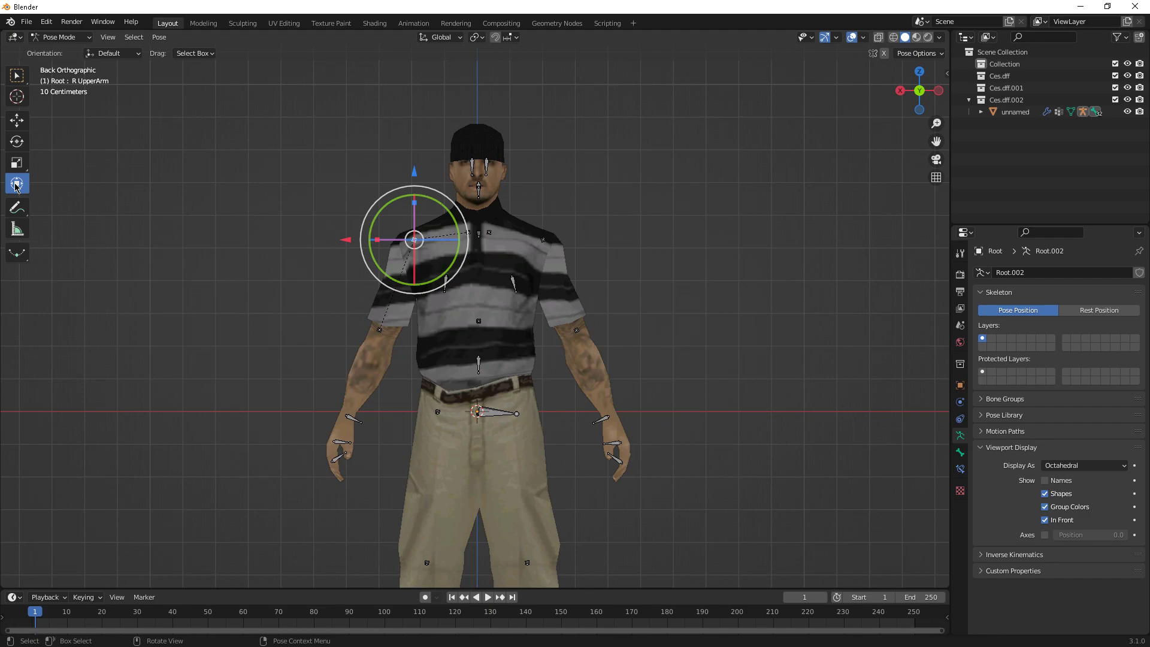
middle_click_drag(483, 252, 569, 251)
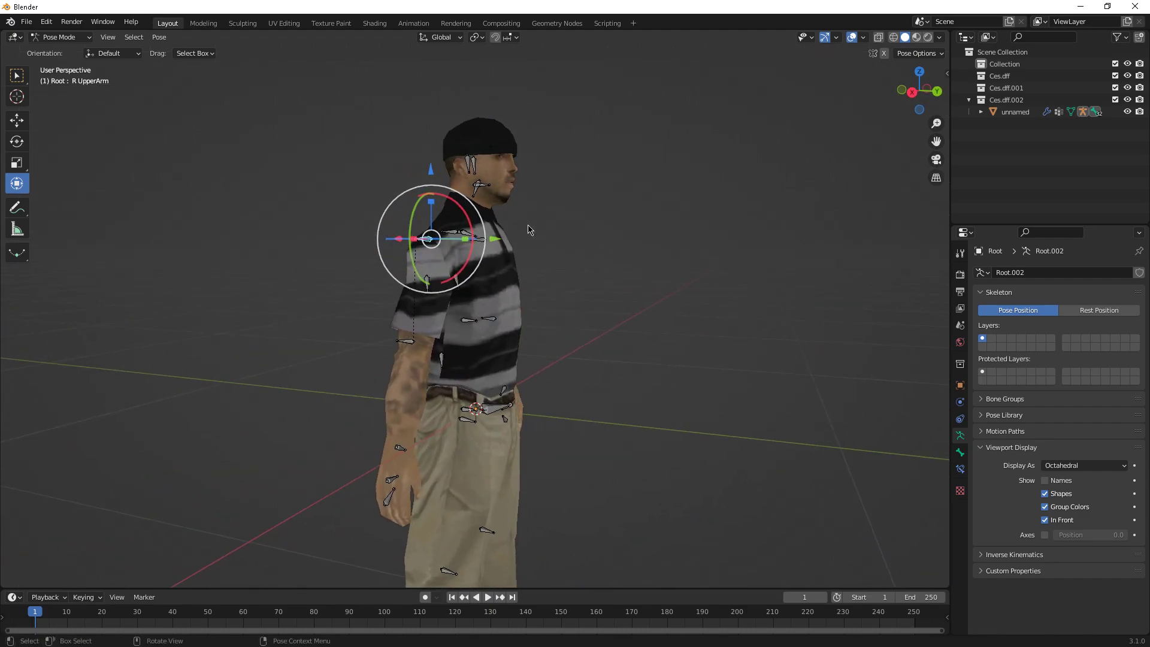
Try the Local transform orientation on the R UpperArm bone, and undo the change
left_click(441, 40)
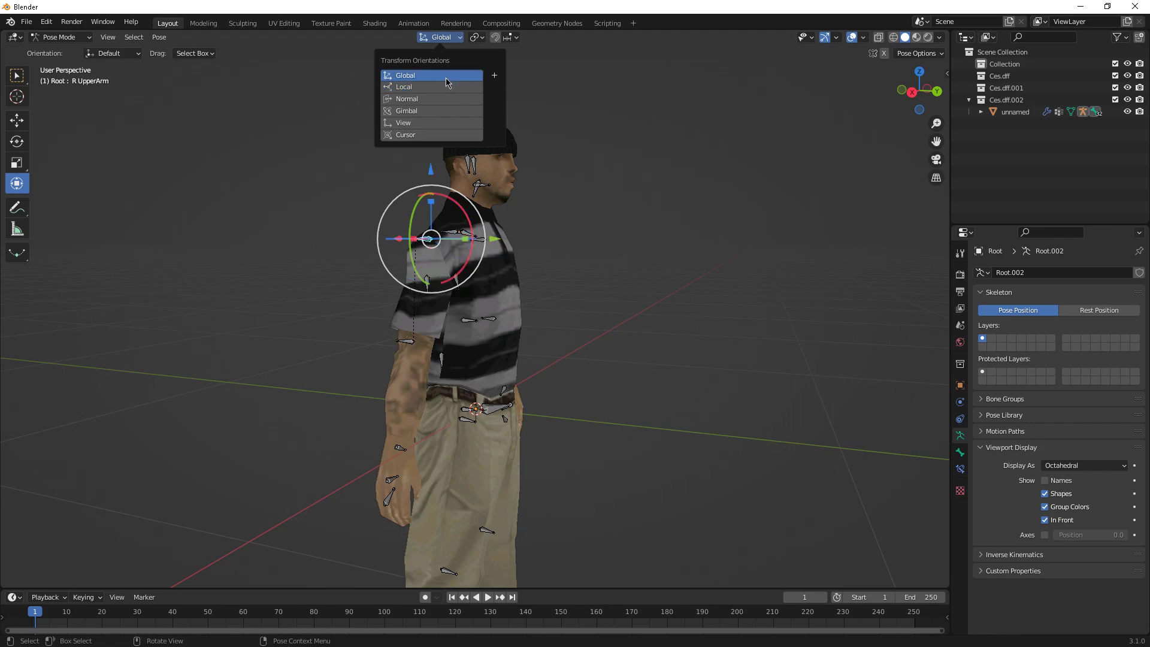
left_click(441, 86)
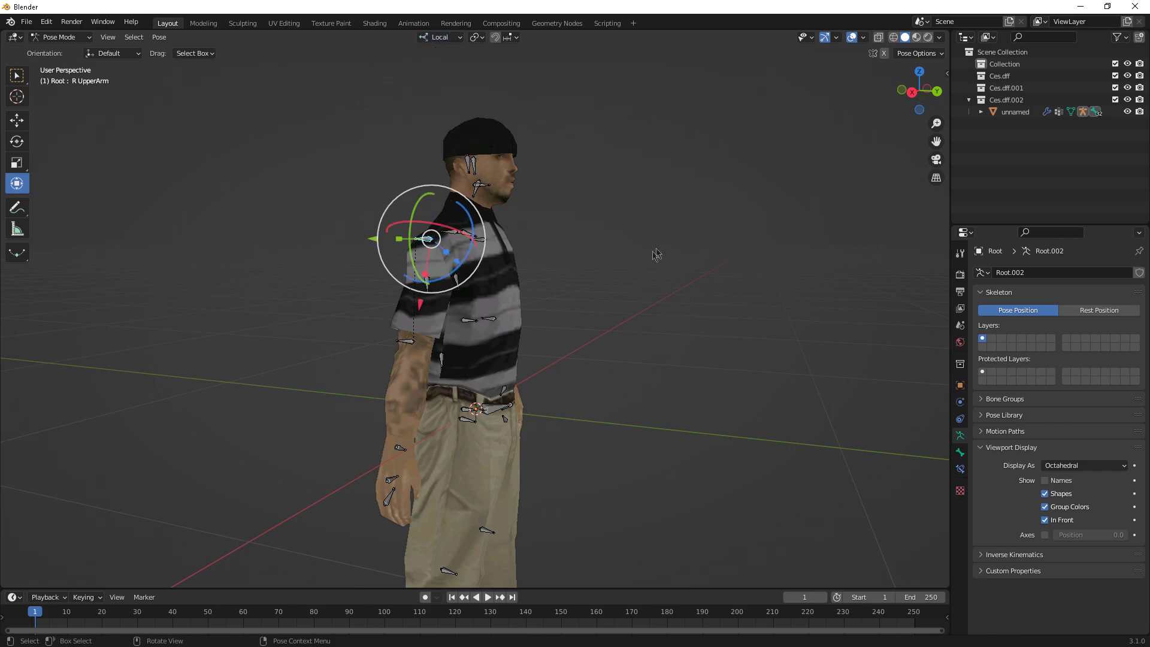
middle_click_drag(656, 255, 441, 219)
key("ctrl+z")
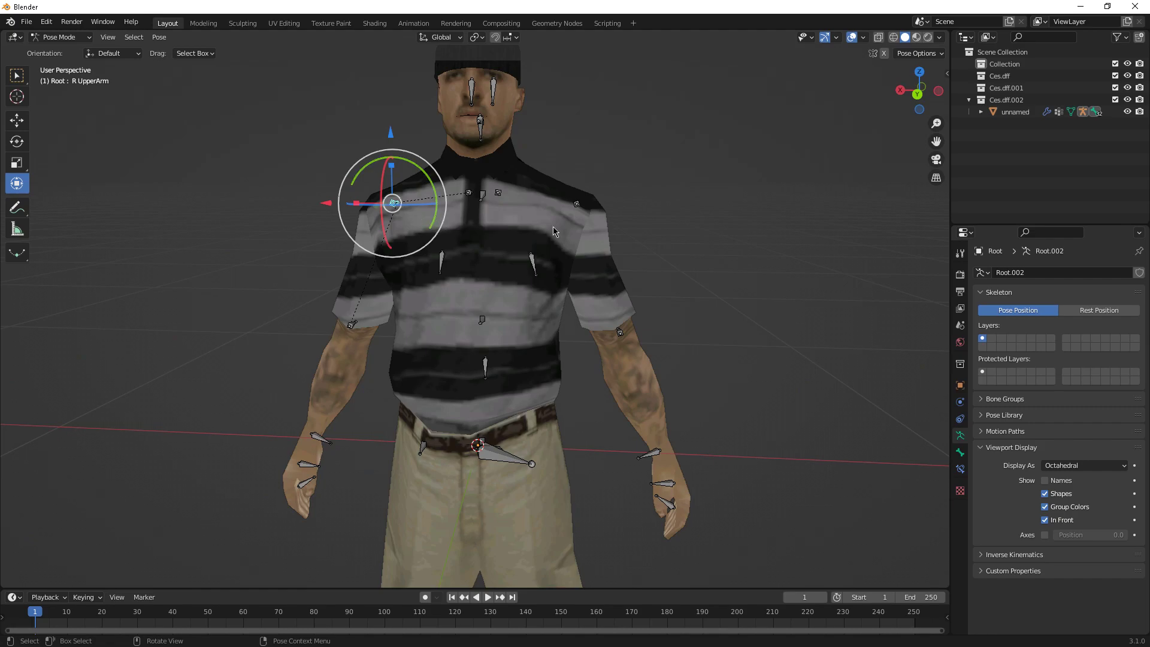
Try rotating the L UpperArm bone to raise the character's arm
left_click(576, 204)
key("r")
key("r")
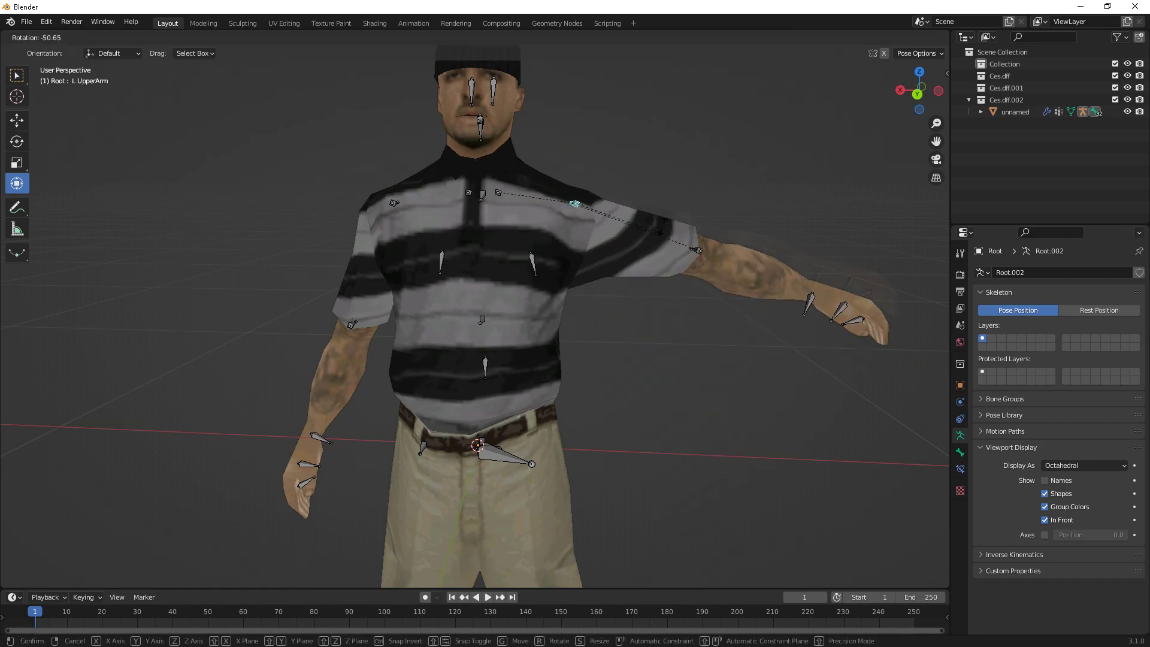
key("Escape")
key("r")
key("r")
left_click(659, 259)
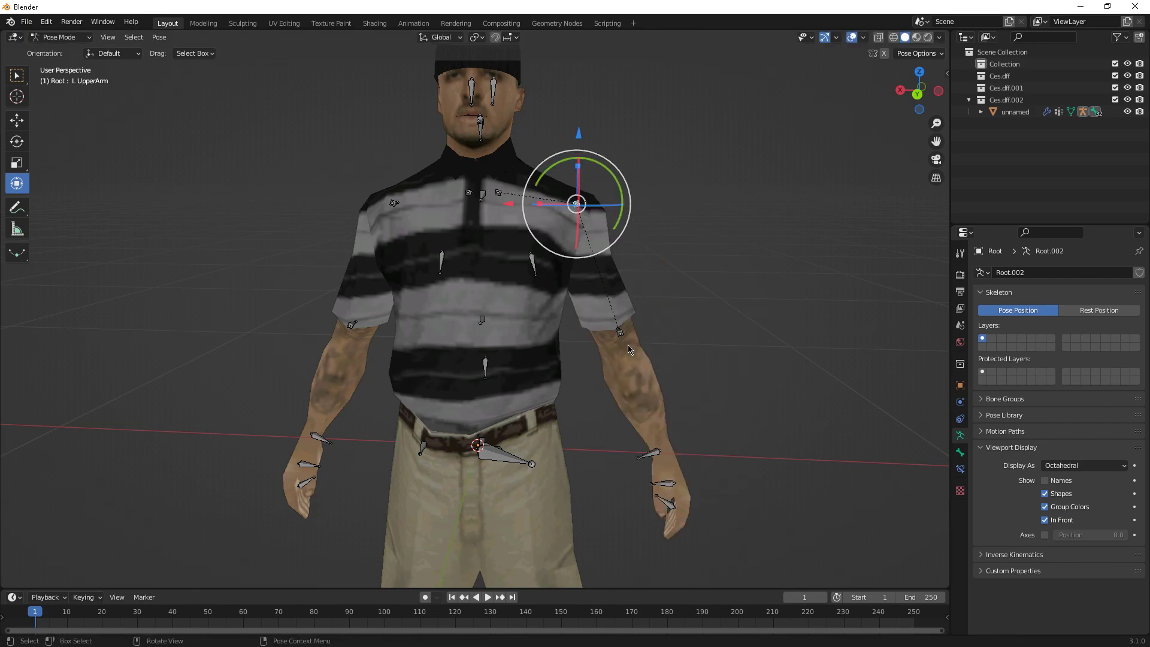
Try rotating the left forearm bone and the Spine1 bone freely, cancelling each rotation
left_click(620, 331)
key("r")
key("r")
key("Escape")
left_click(482, 325)
key("r")
key("r")
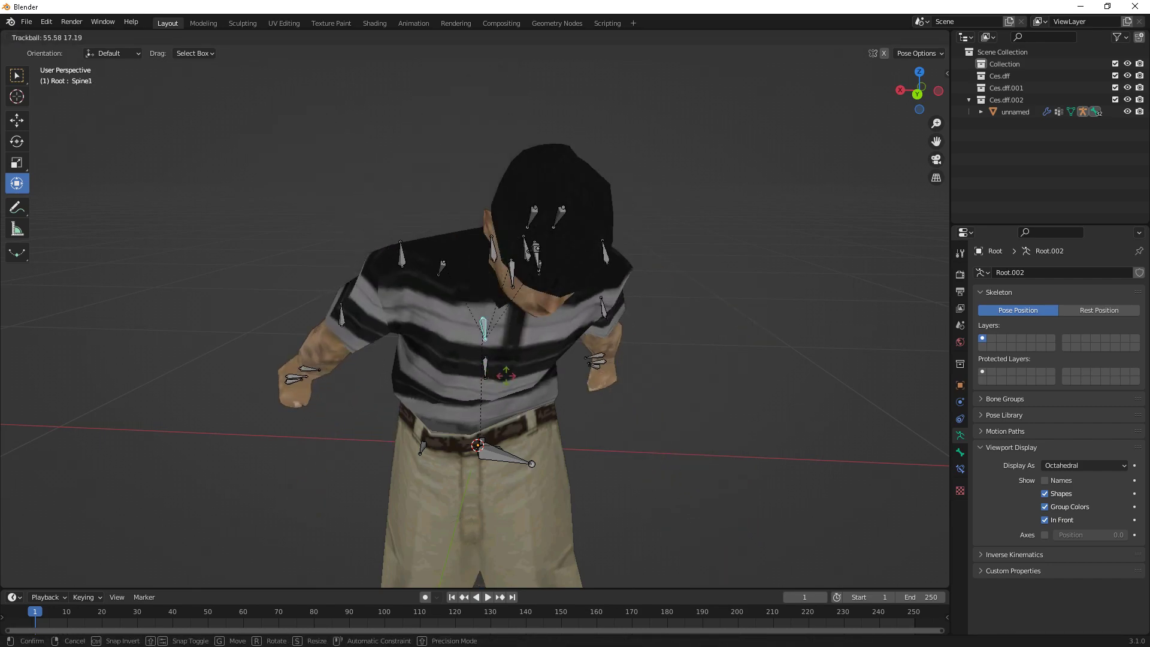
key("Escape")
Try rotating the Head bone freely in the orthographic view facing the character, cancel it and deselect the bone
key("ctrl+KP_1")
scroll(564, 296, "down", 4)
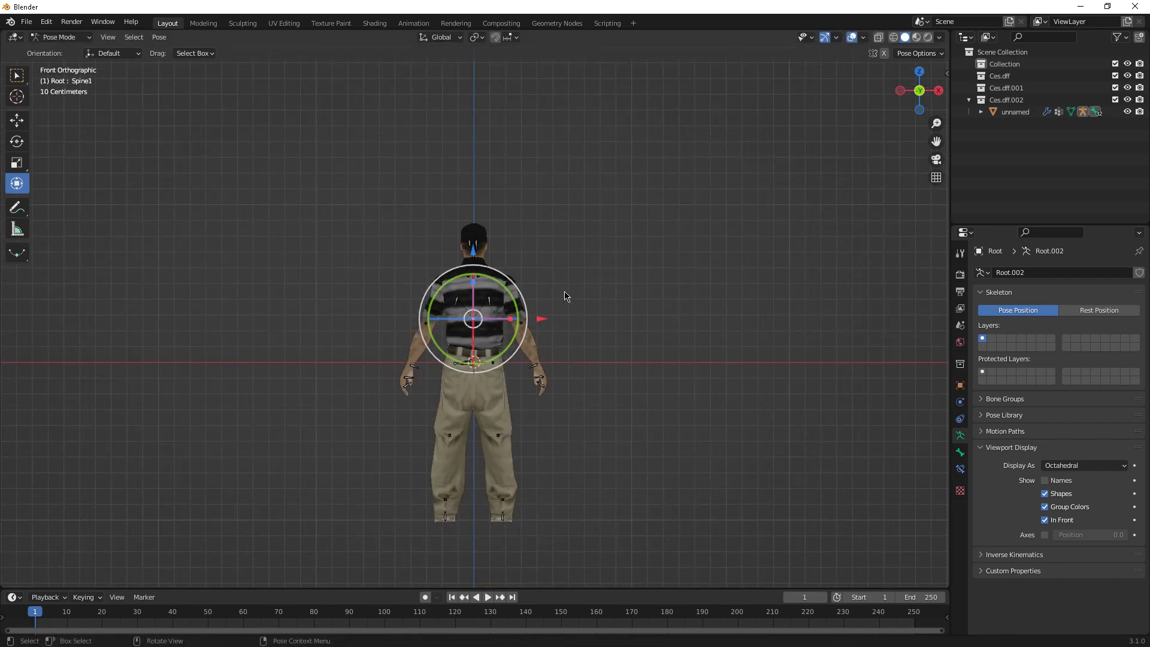
scroll(570, 290, "up", 7)
left_click(479, 167)
left_click(479, 166)
key("r")
key("r")
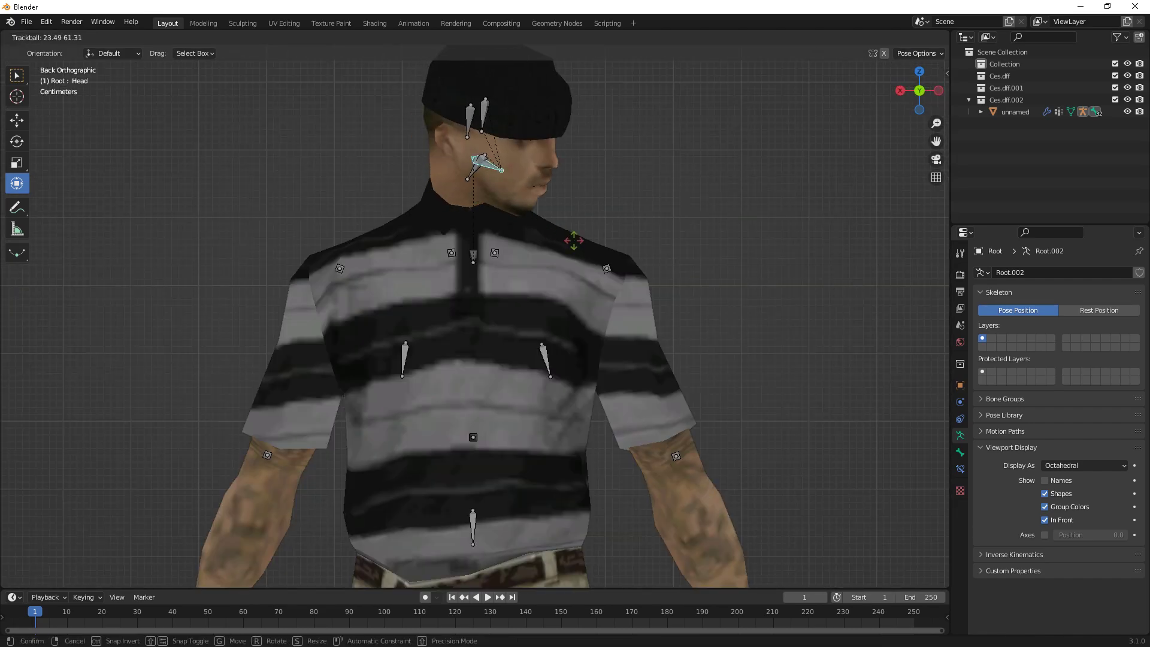
key("Escape")
left_click(686, 216)
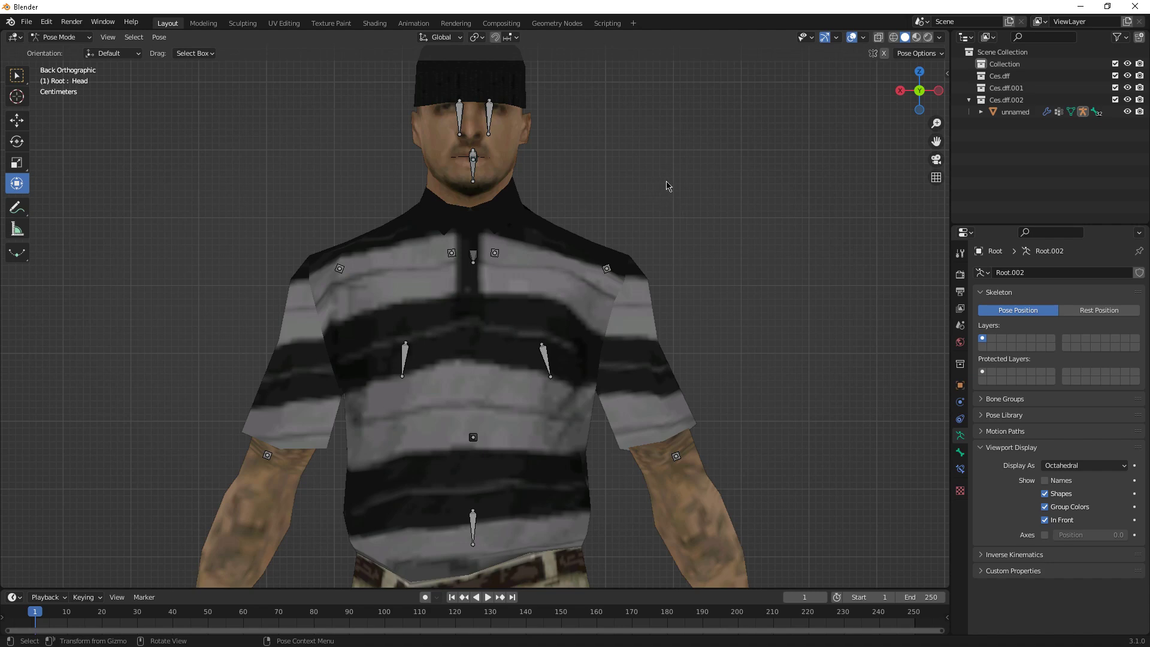
Return the armature to Object Mode and add a camera to the scene
scroll(668, 188, "down", 2)
key("ctrl+Tab")
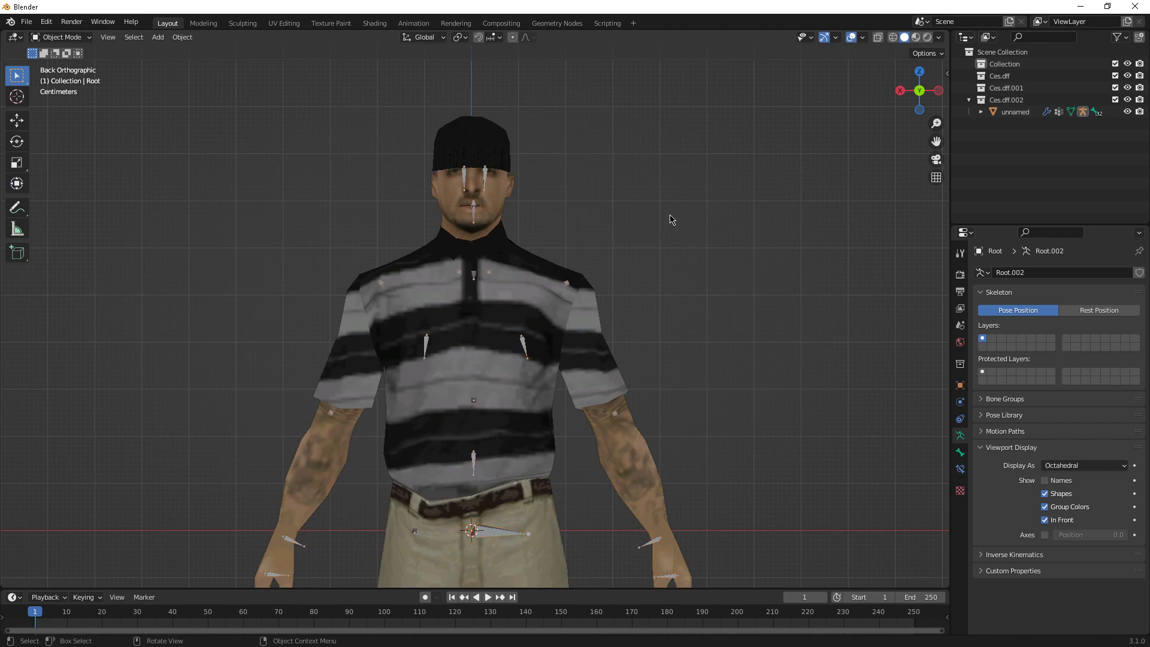
key("shift+a")
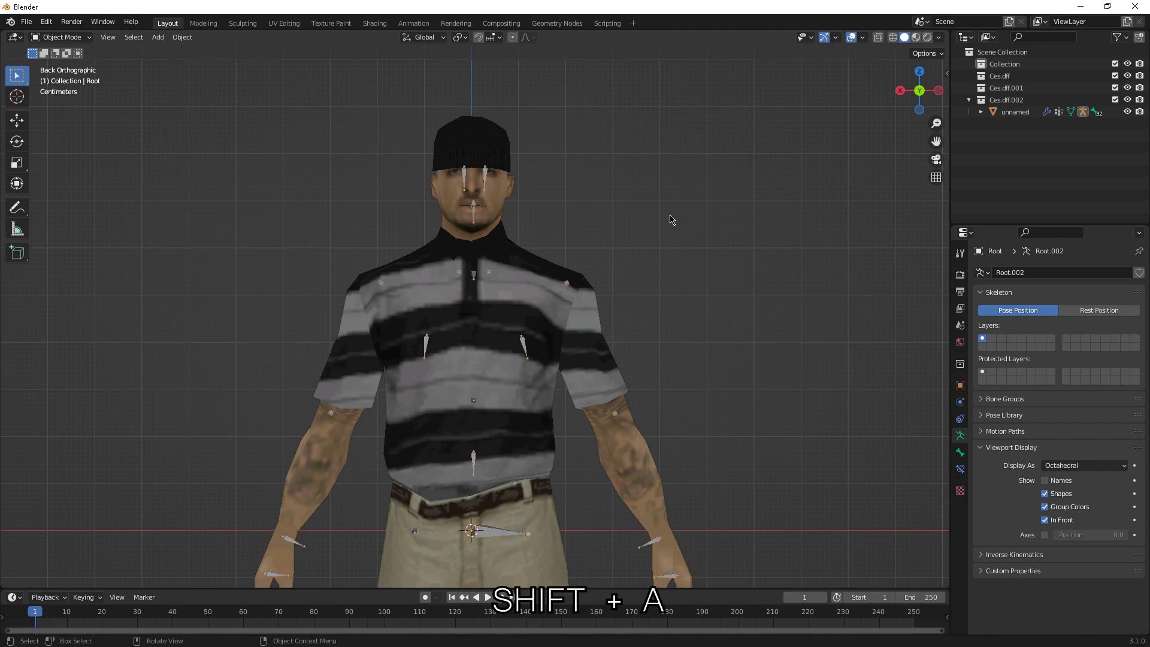
key("shift+a")
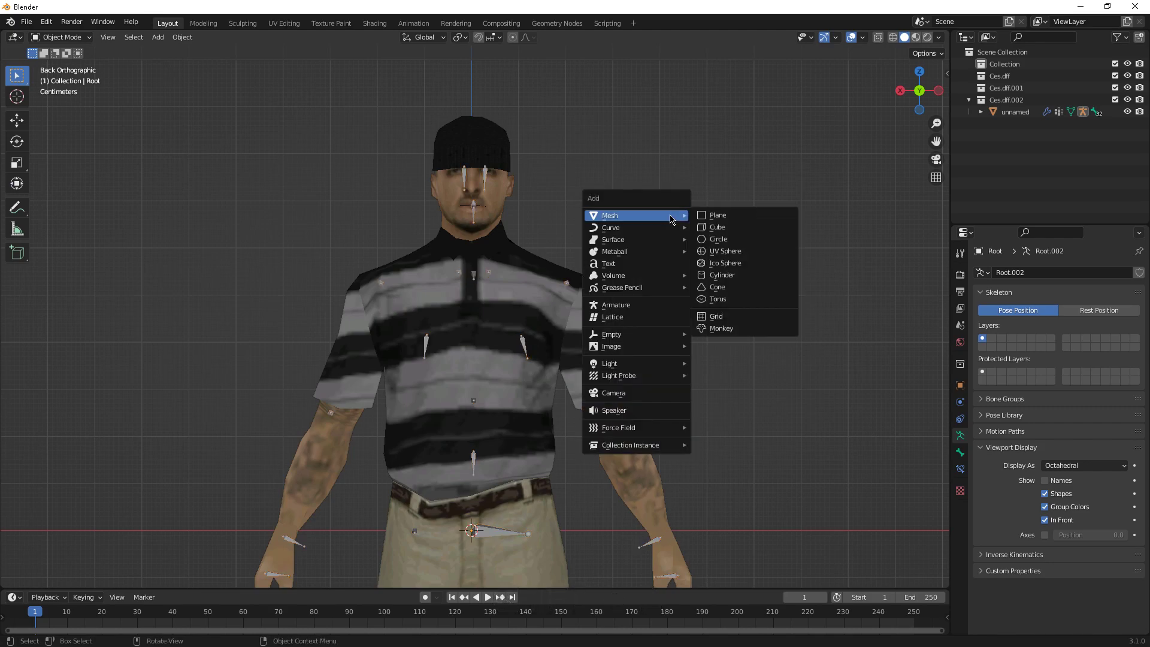
left_click(609, 394)
scroll(609, 402, "down", 6)
scroll(607, 398, "up", 2)
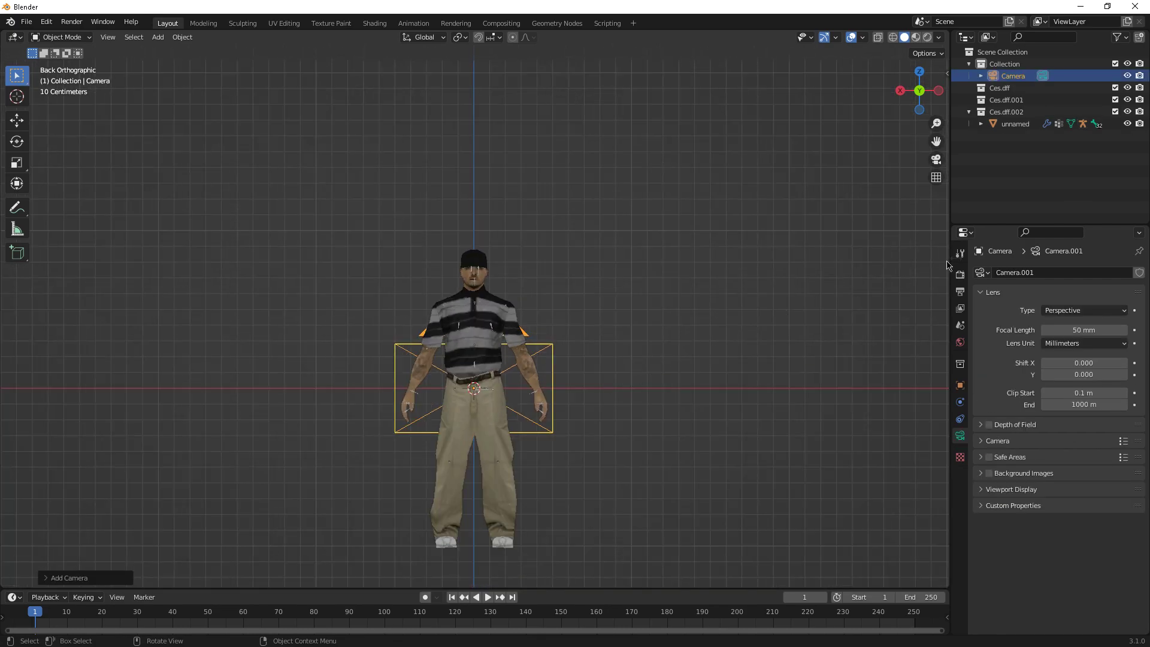
Widen the Outliner area and turn it into a 3D Viewport showing the camera view
left_click_drag(957, 216, 861, 208)
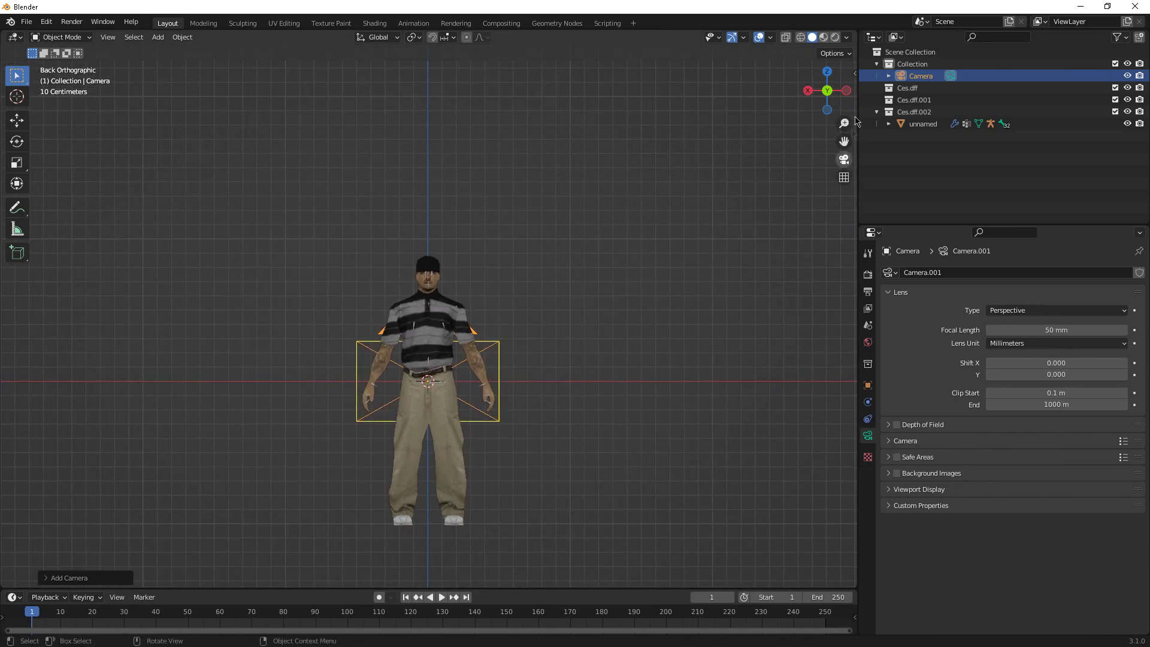
left_click(875, 38)
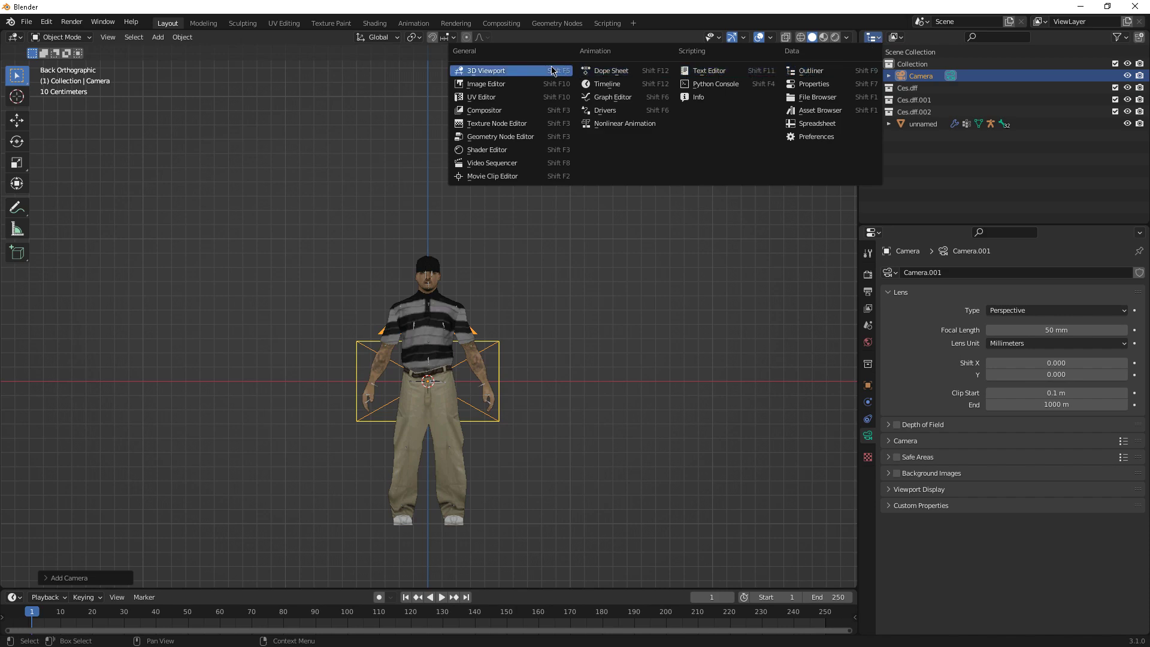
left_click(487, 71)
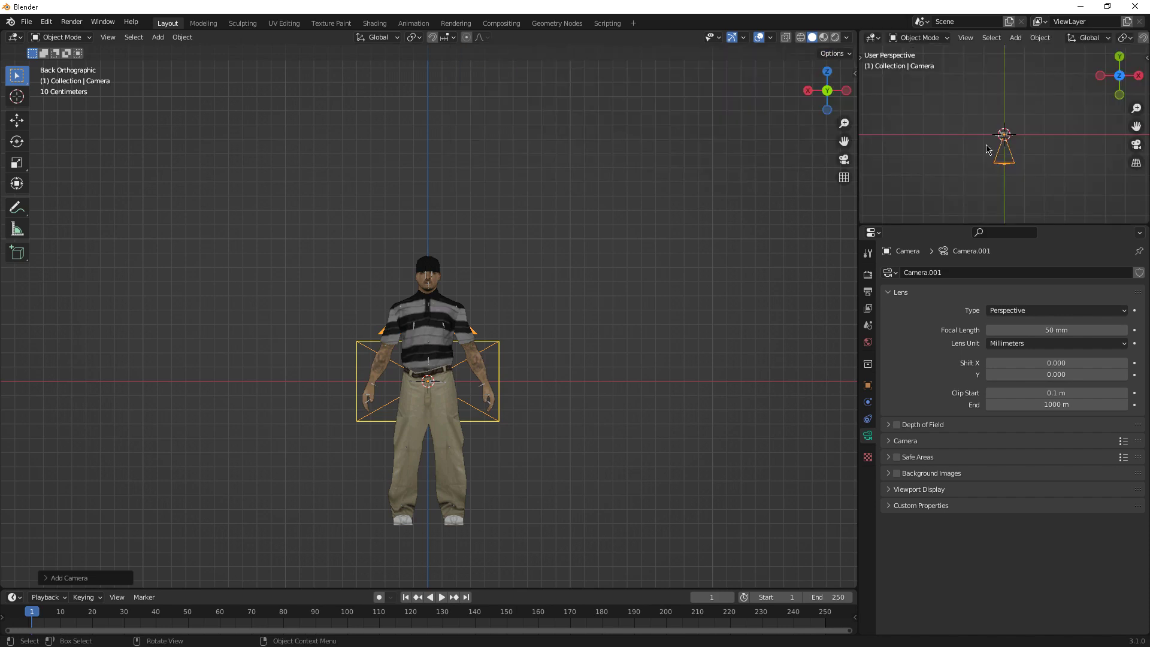
key("KP_0")
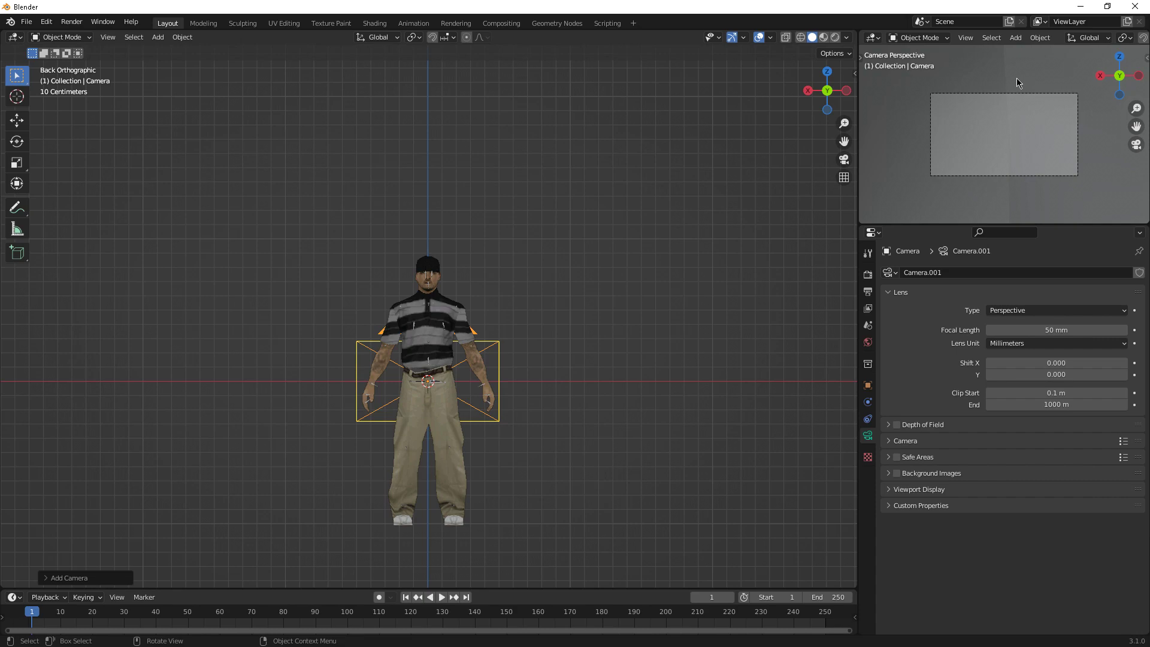
scroll(1054, 38, "down", 5)
Set the camera viewport's shading to Flat lighting with Texture color, and hide its gizmos and overlays
left_click(1138, 37)
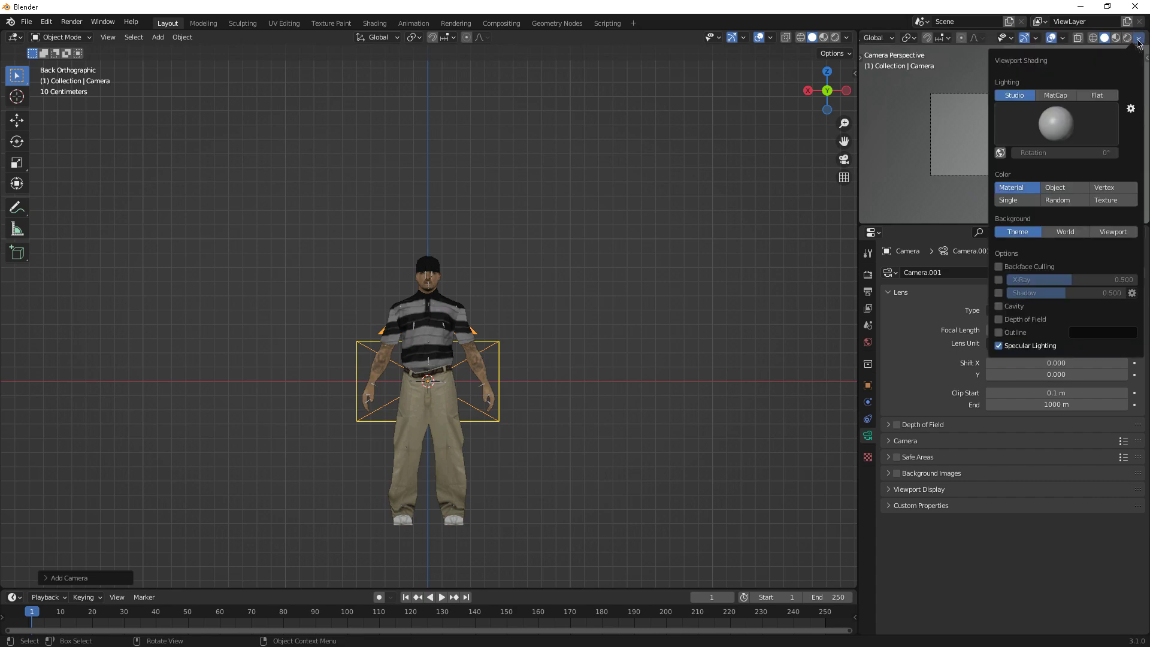
left_click(1099, 96)
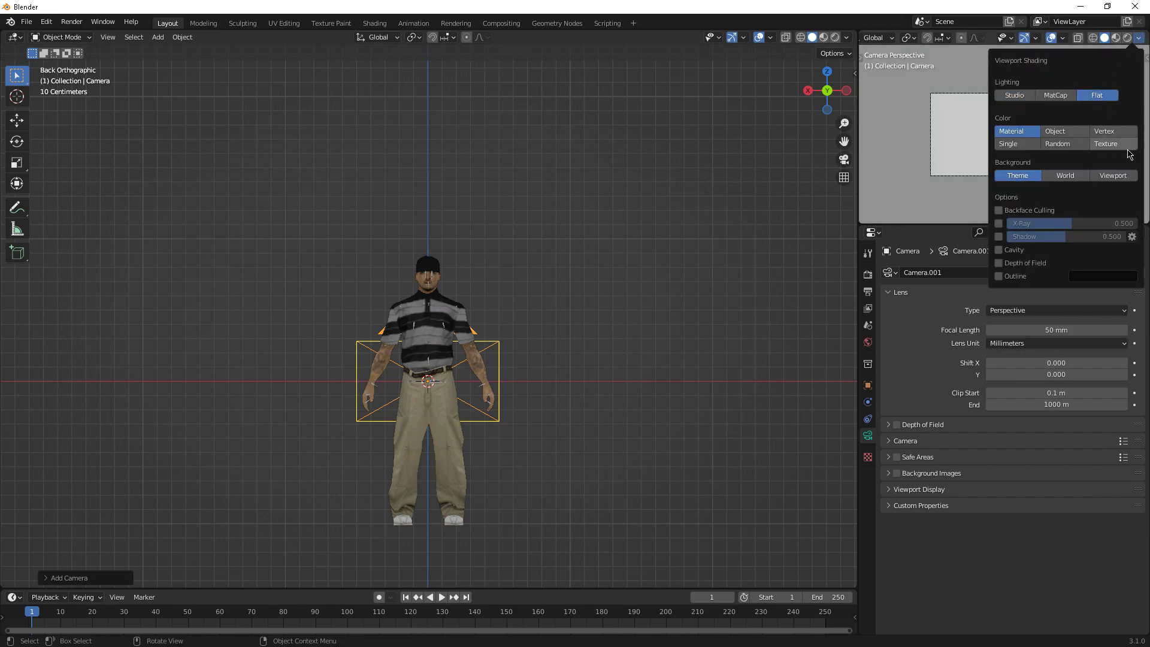
left_click(1123, 145)
scroll(1040, 131, "up", 2)
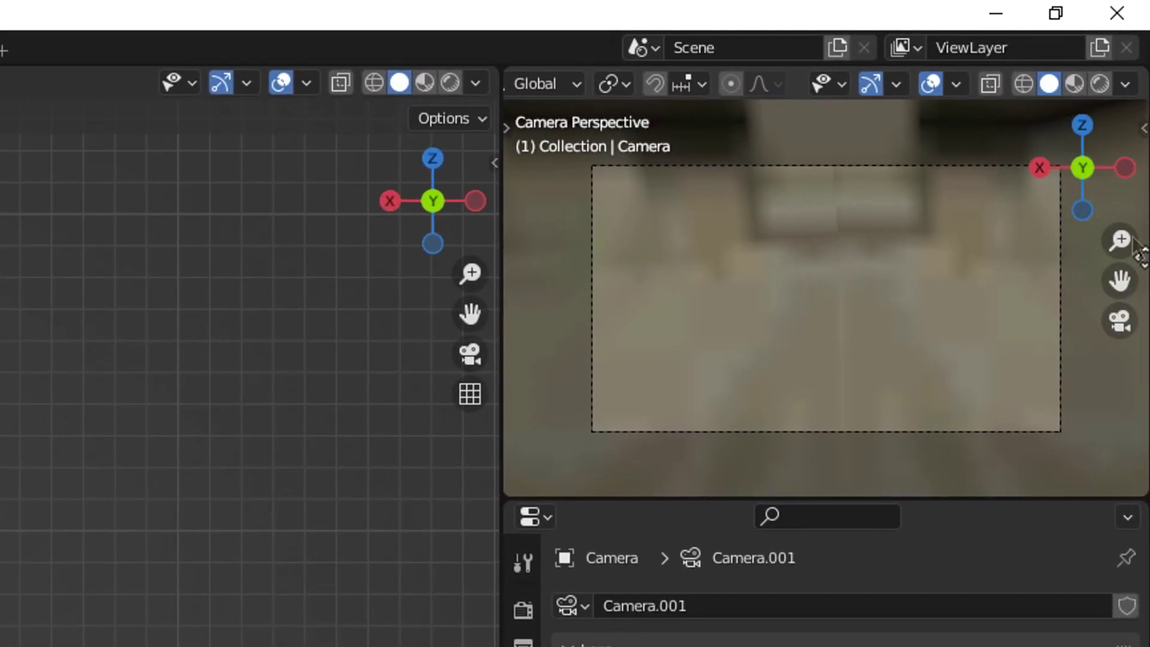
left_click(872, 86)
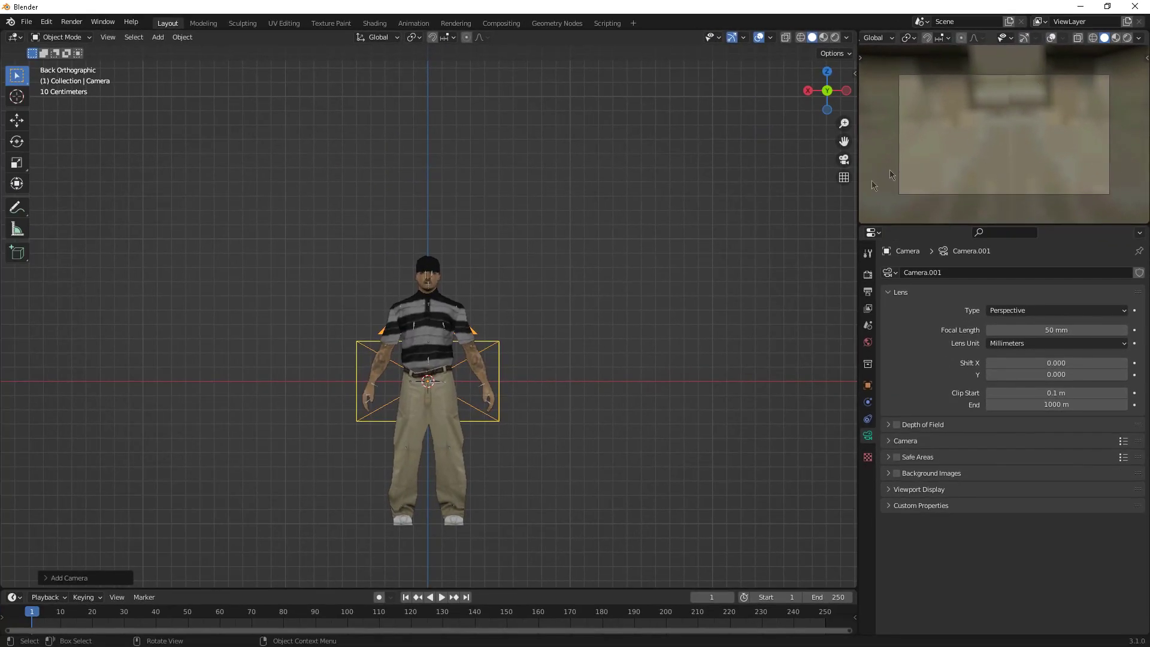
Move the camera about 2.2 m along the Y axis in front of the character, working in the right side view
key("KP_3")
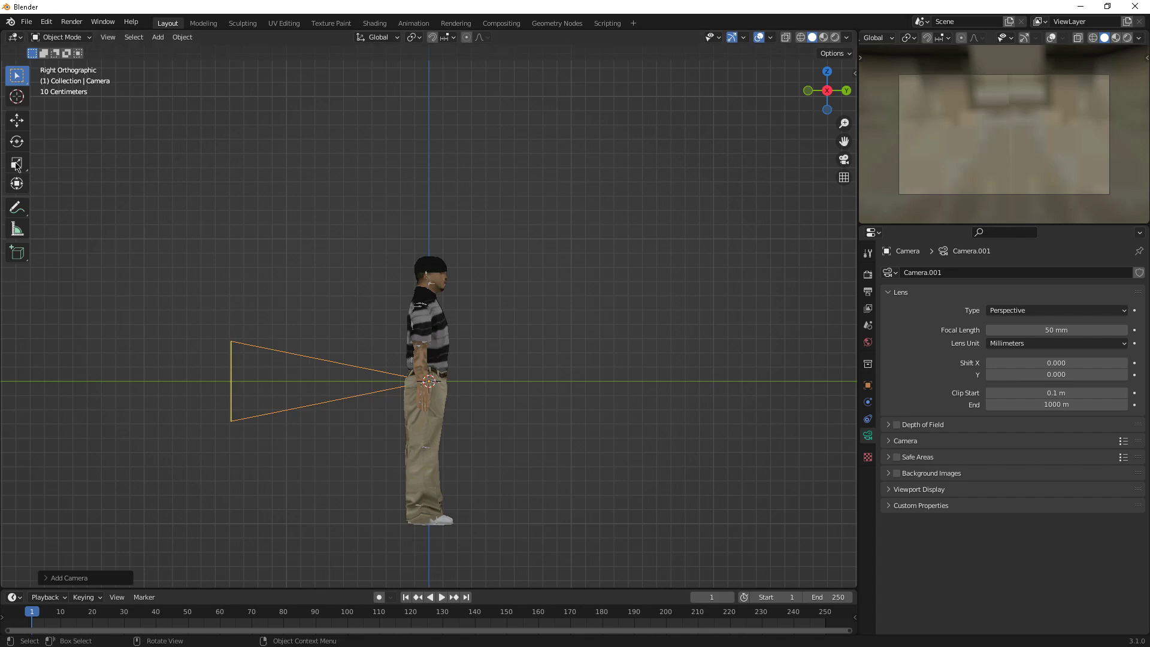
left_click(17, 183)
left_click_drag(496, 386, 816, 387)
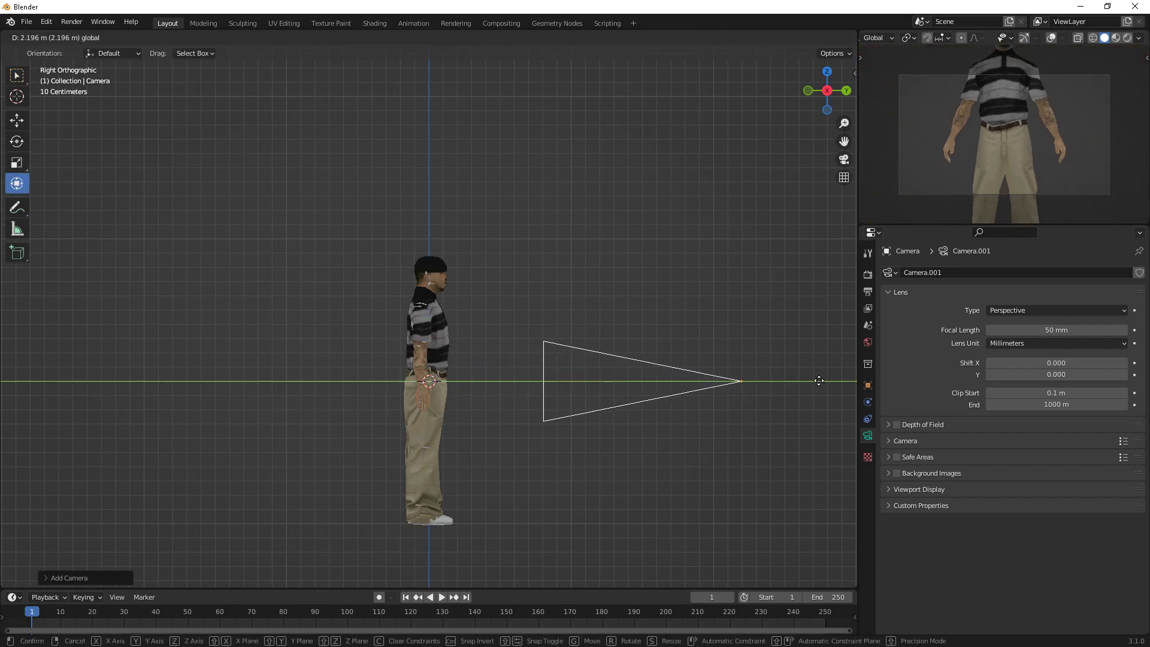
Raise the camera to frame the character's head and torso, and enlarge the camera viewport in both directions
left_click_drag(745, 379, 750, 242)
left_click_drag(809, 207, 677, 210)
left_click_drag(750, 231, 750, 328)
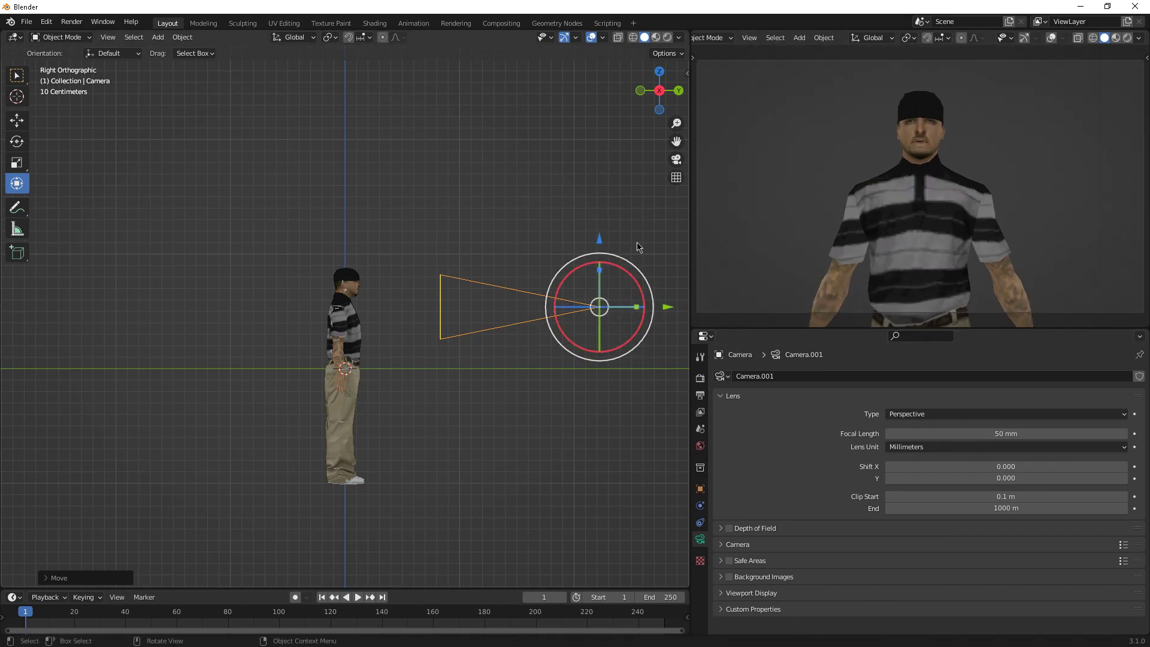
left_click_drag(606, 246, 607, 251)
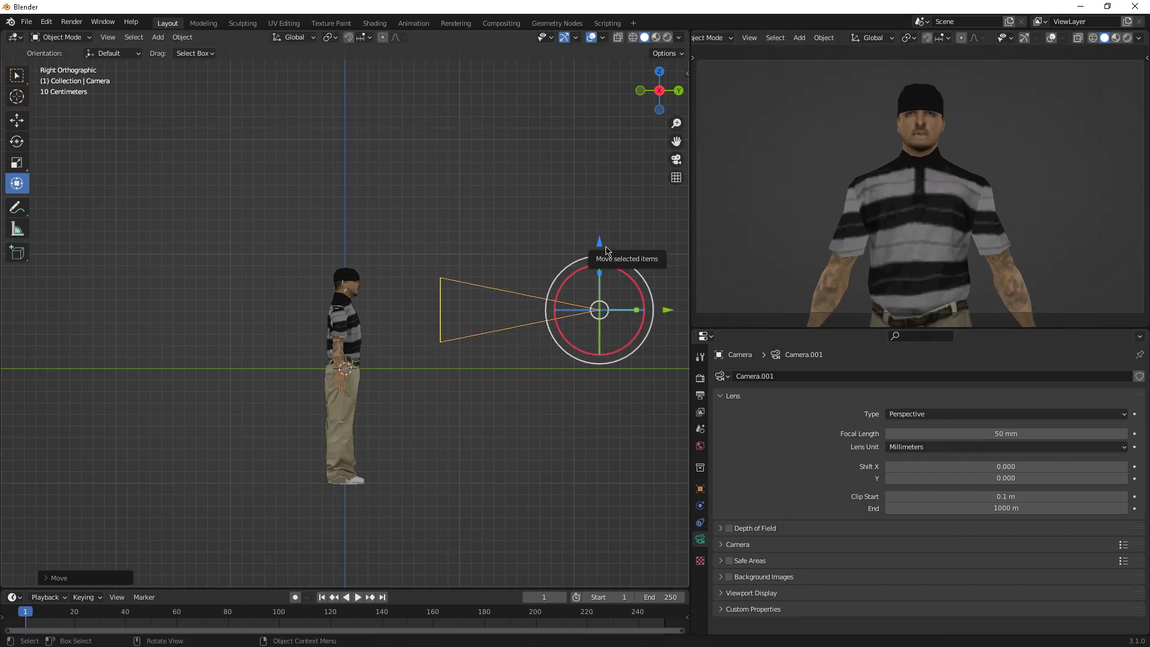
Keep Eevee as the render engine and switch the camera viewport to Rendered shading
left_click(699, 380)
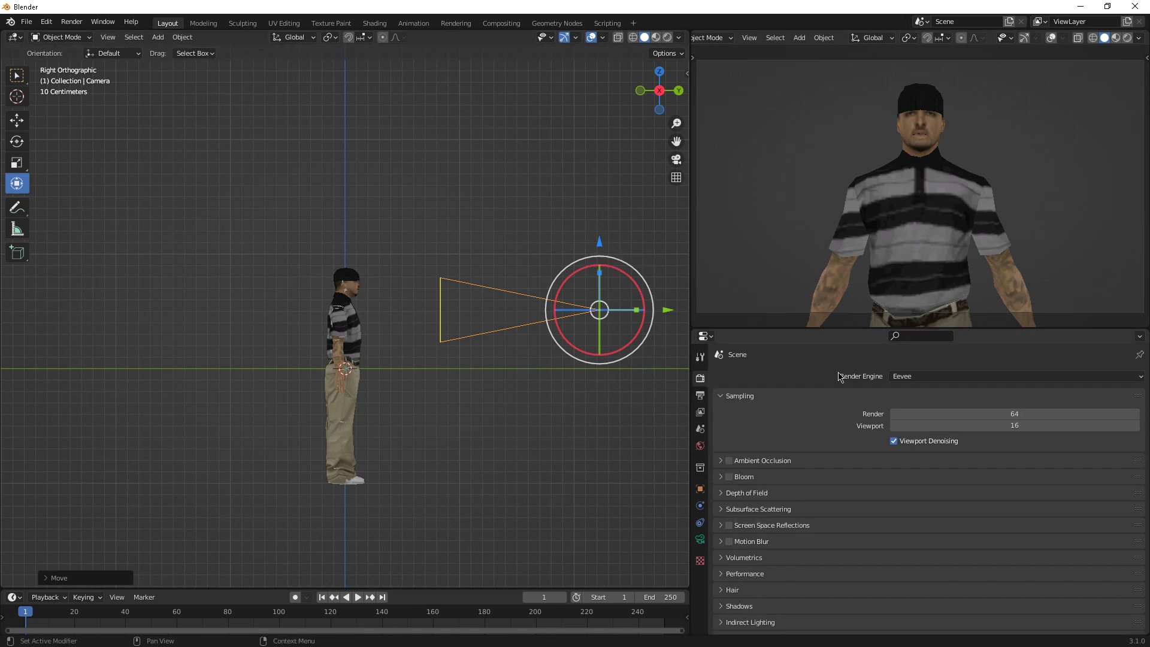
left_click(902, 377)
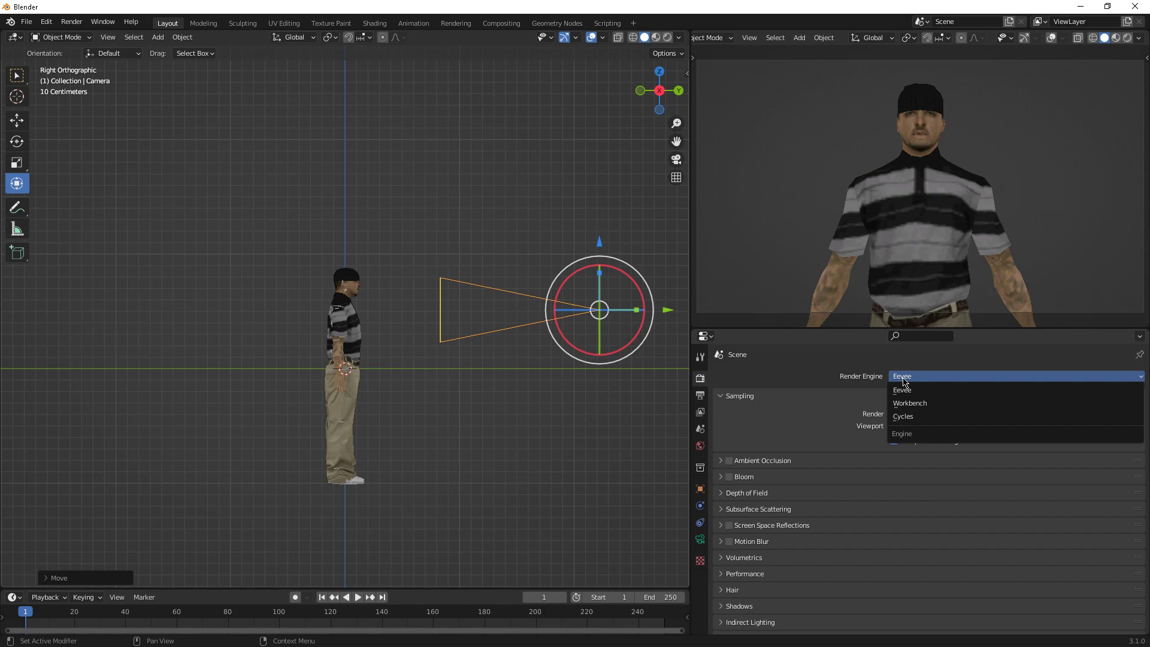
left_click(904, 381)
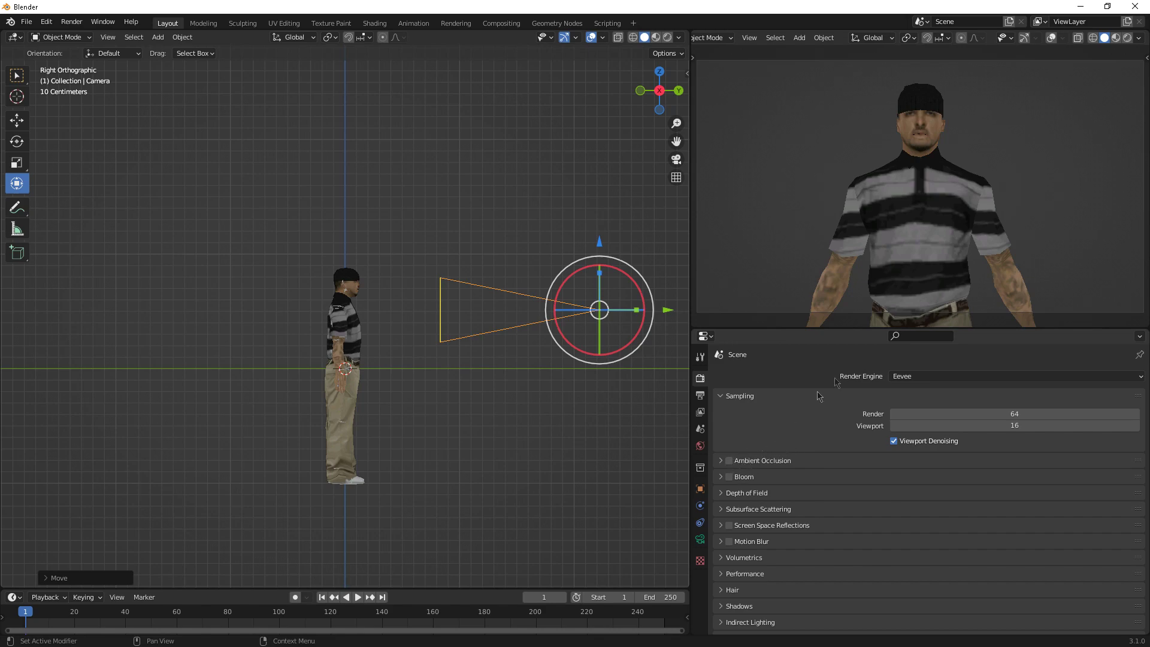
left_click(1126, 39)
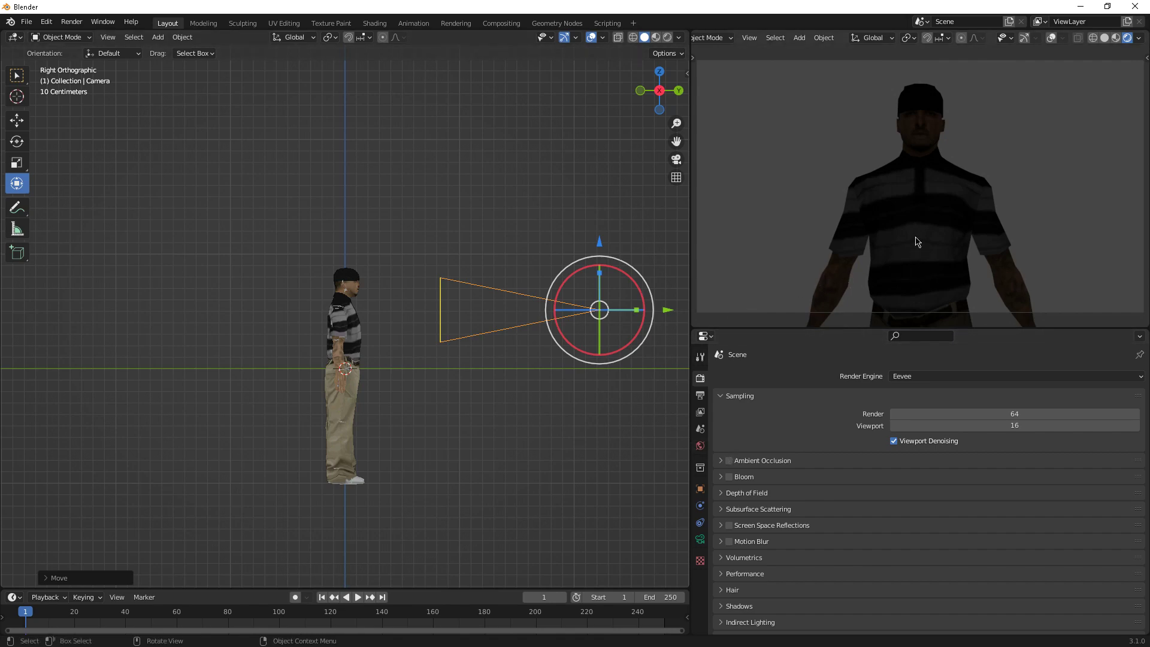
Set the World background color to white to light the character in the rendered view
left_click(699, 446)
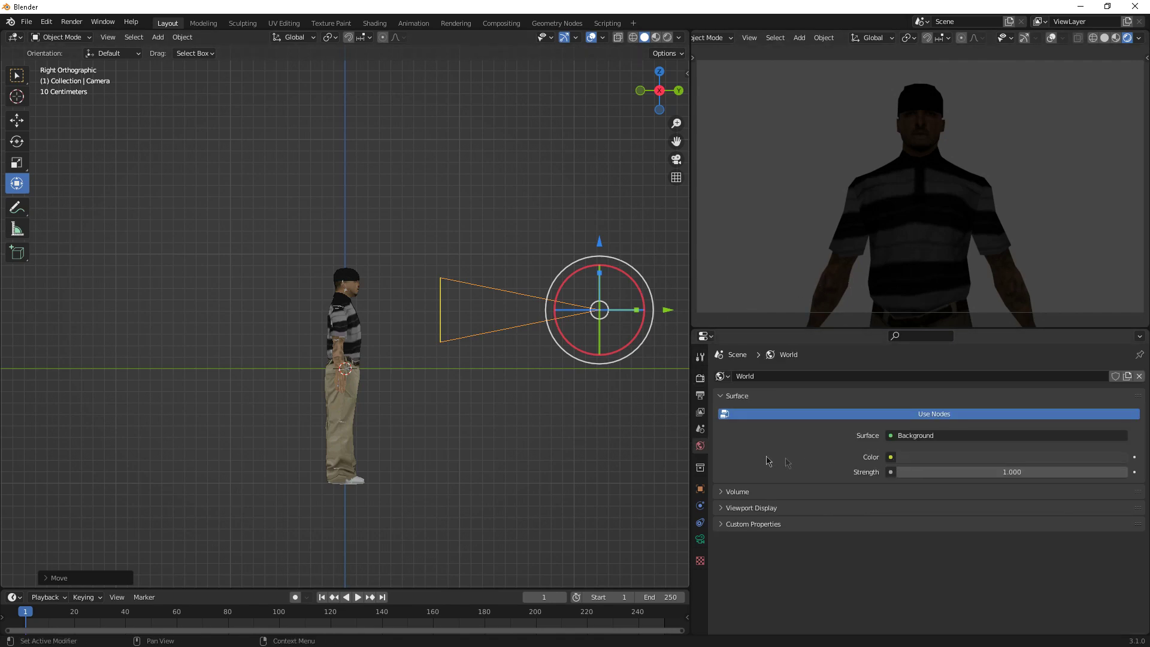
left_click(961, 458)
left_click_drag(1118, 350, 1118, 286)
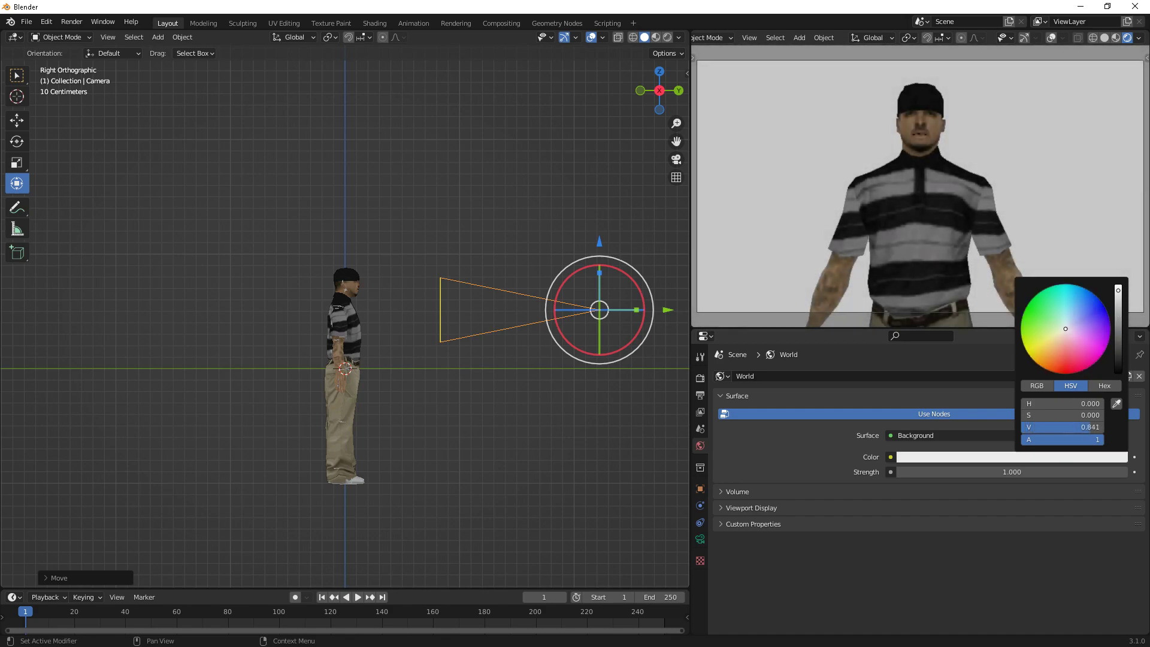
scroll(918, 207, "up", 3)
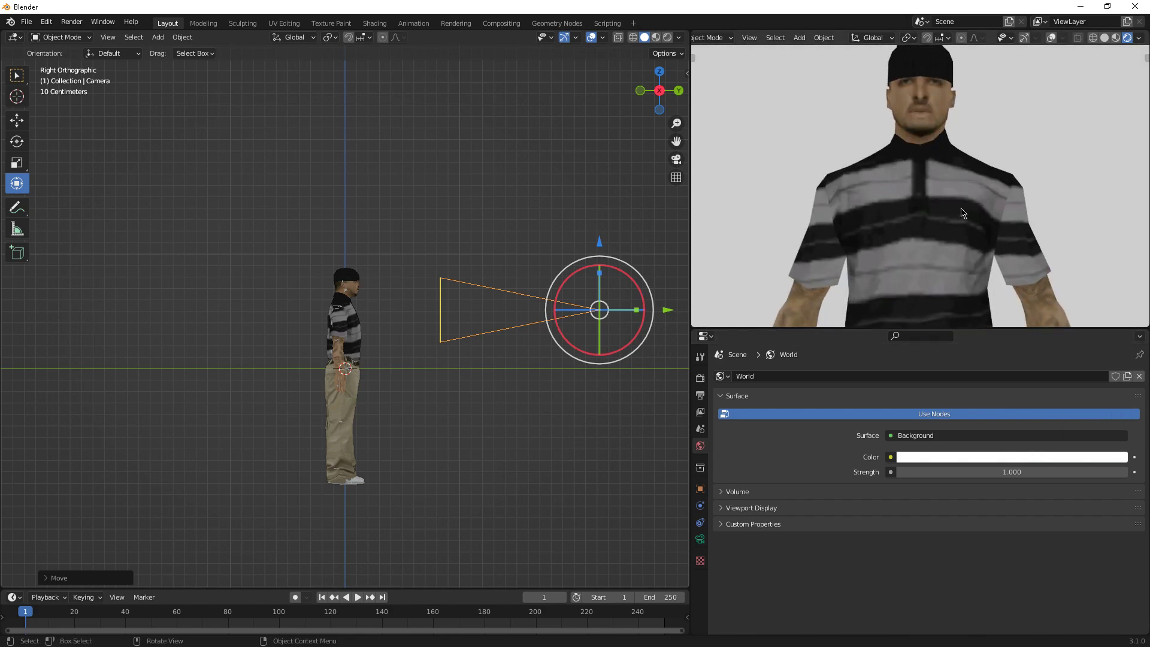
Assign an Environment Texture to the World background color
scroll(958, 221, "down", 4)
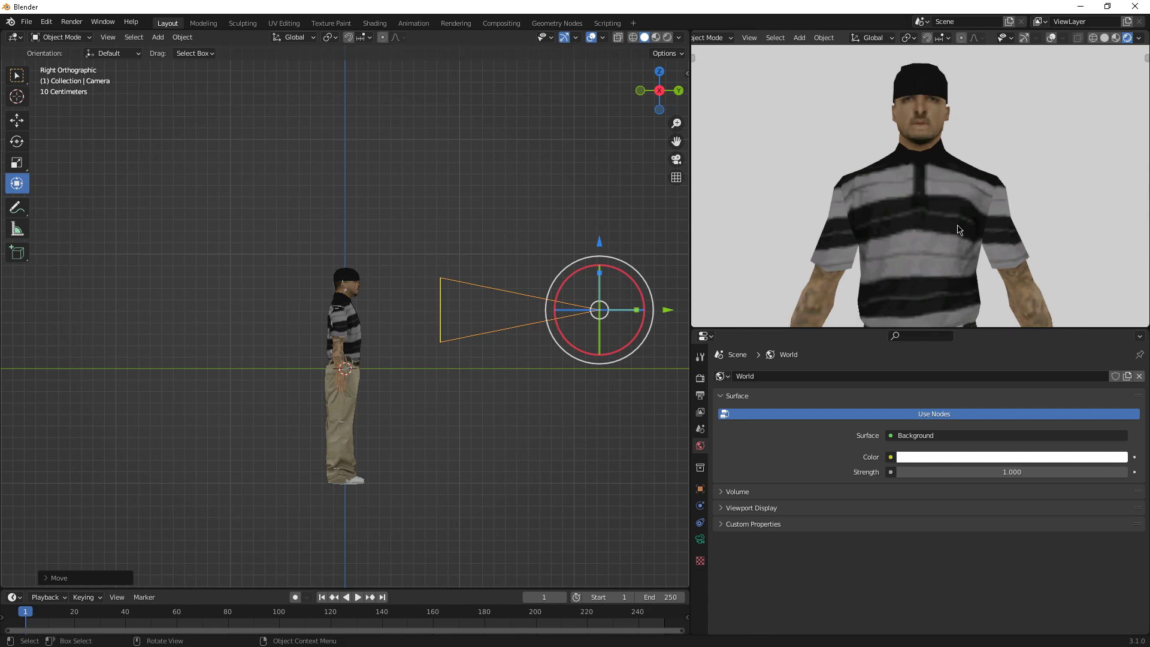
scroll(958, 225, "up", 4)
scroll(942, 252, "down", 1)
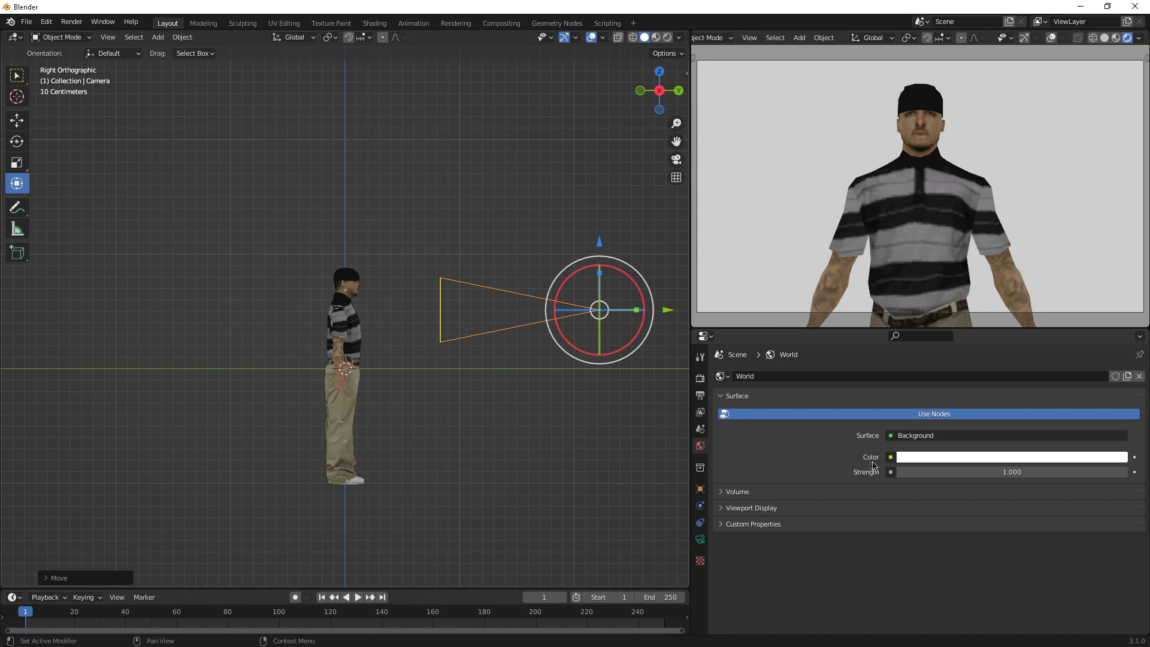
left_click(890, 459)
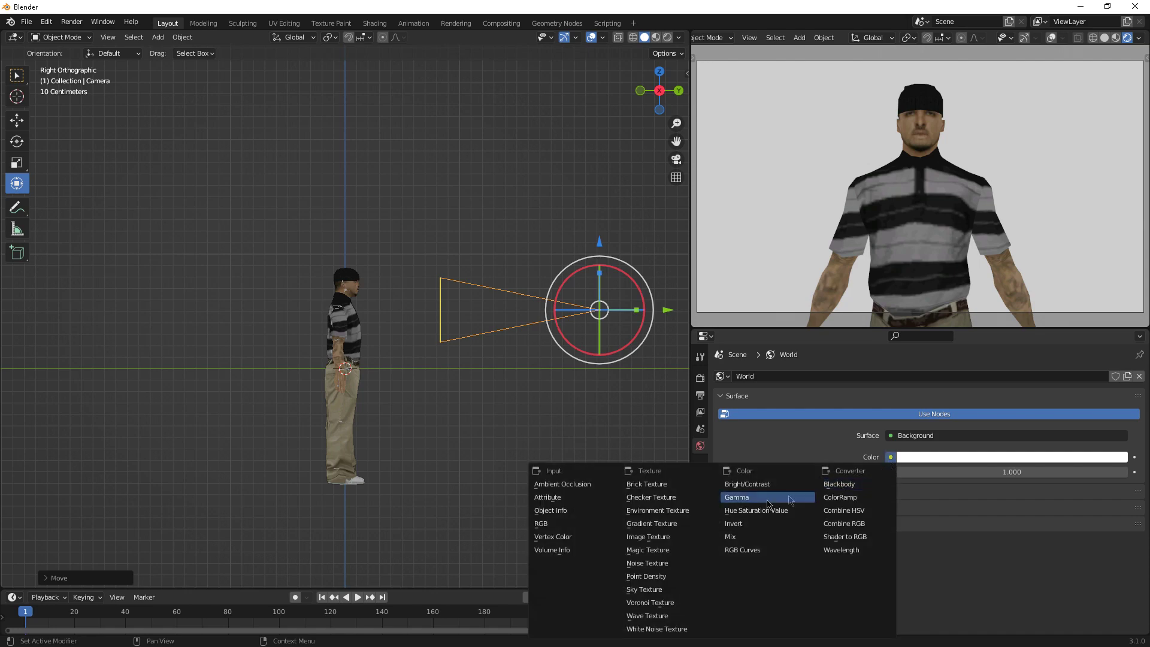
left_click(672, 510)
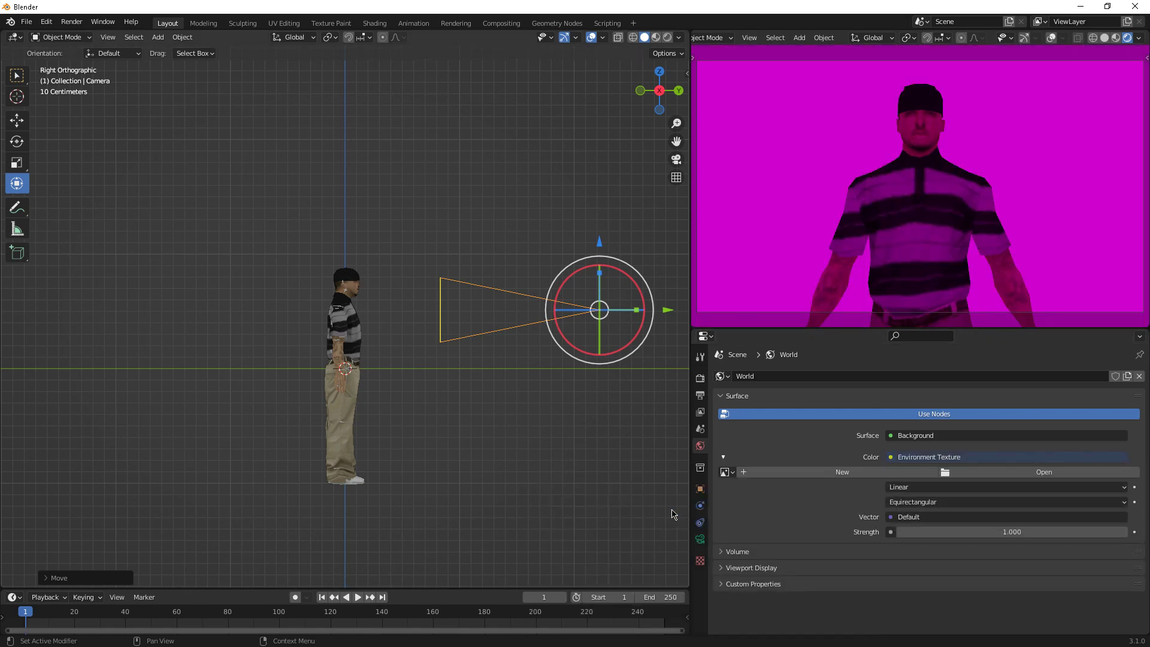
Load sunset.exr as the environment image from blender-2.93.1-windows-x64\2.93\datafiles\studiolights\world in Documents
left_click(1002, 479)
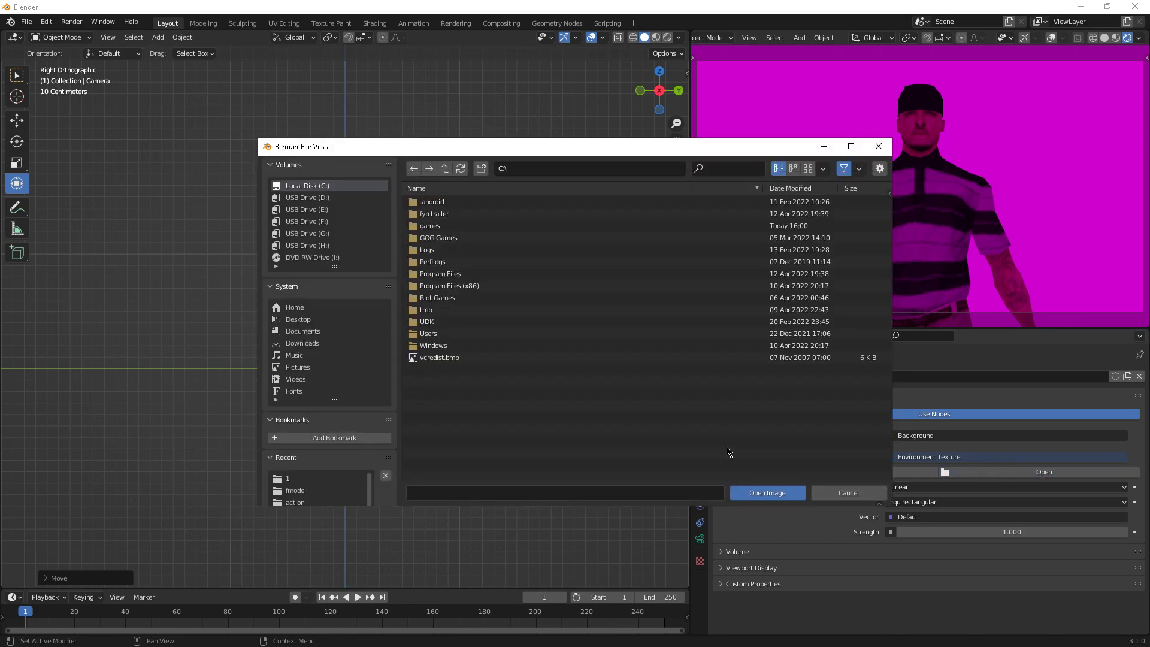
left_click(316, 332)
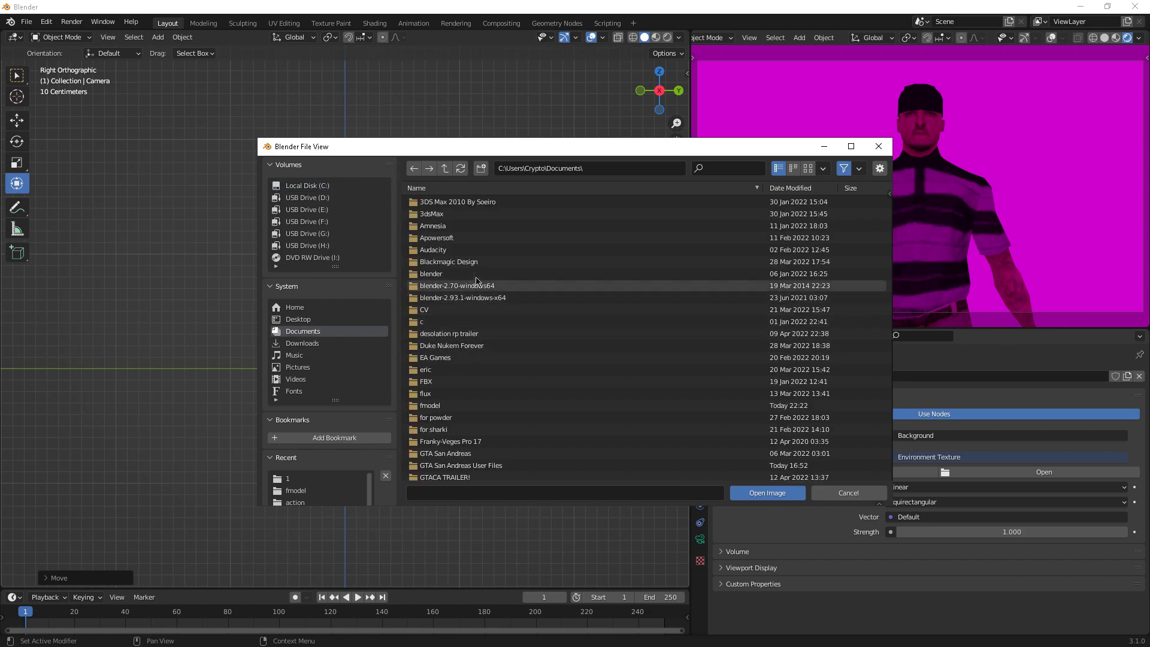
double_click(486, 297)
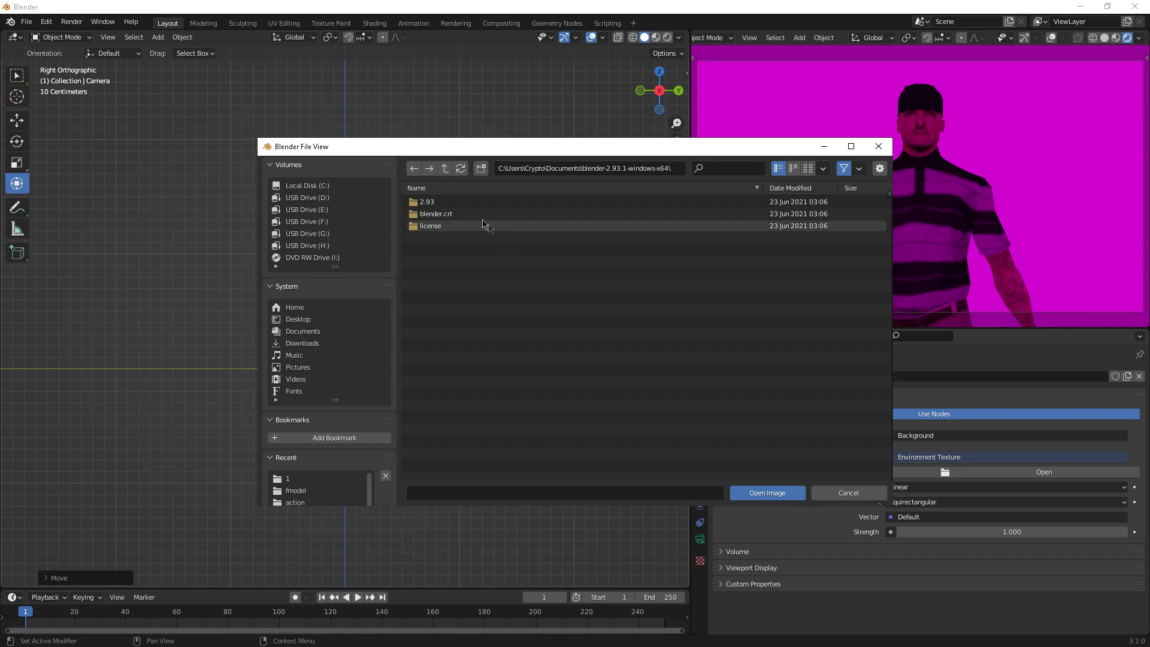
double_click(427, 203)
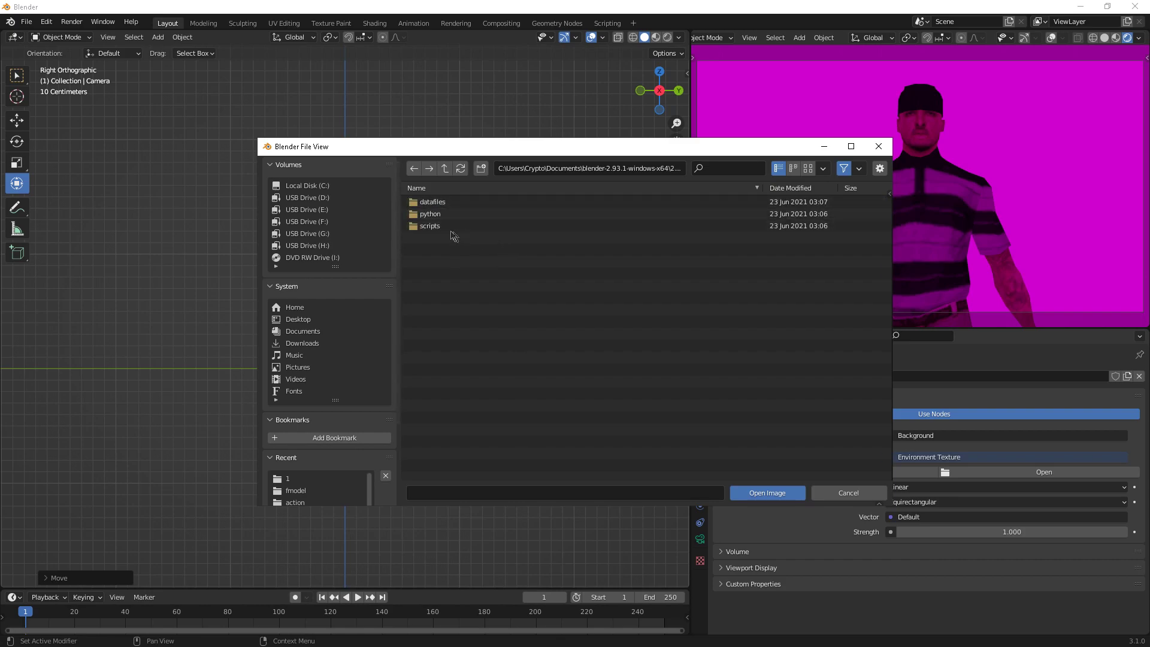
double_click(431, 204)
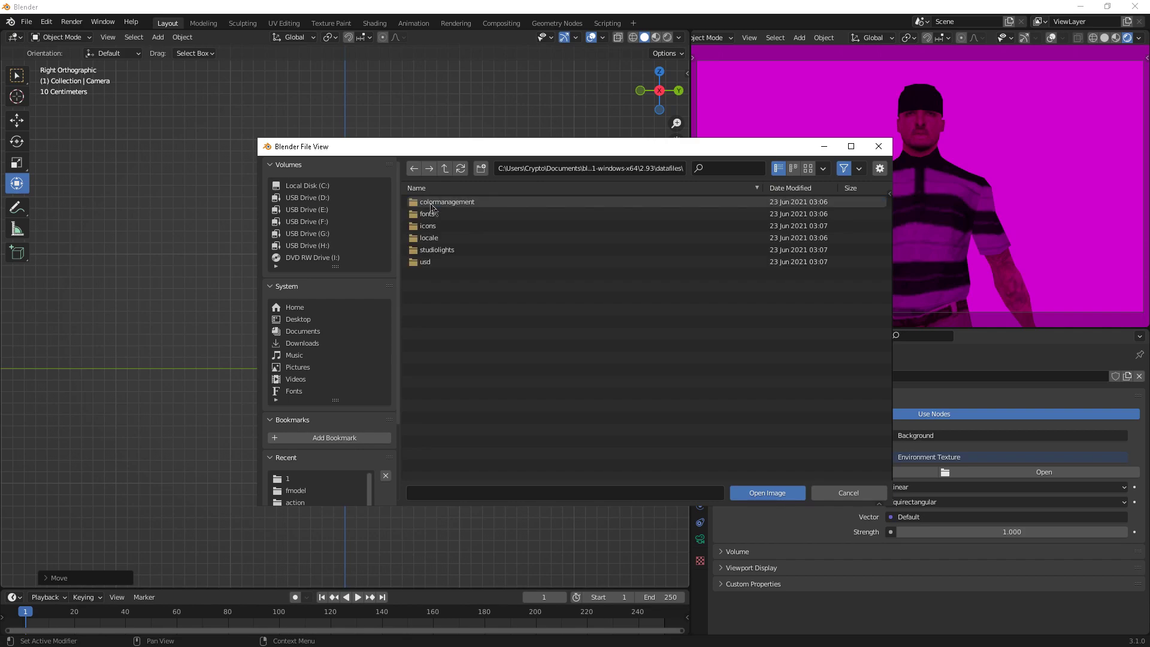
double_click(424, 250)
double_click(440, 227)
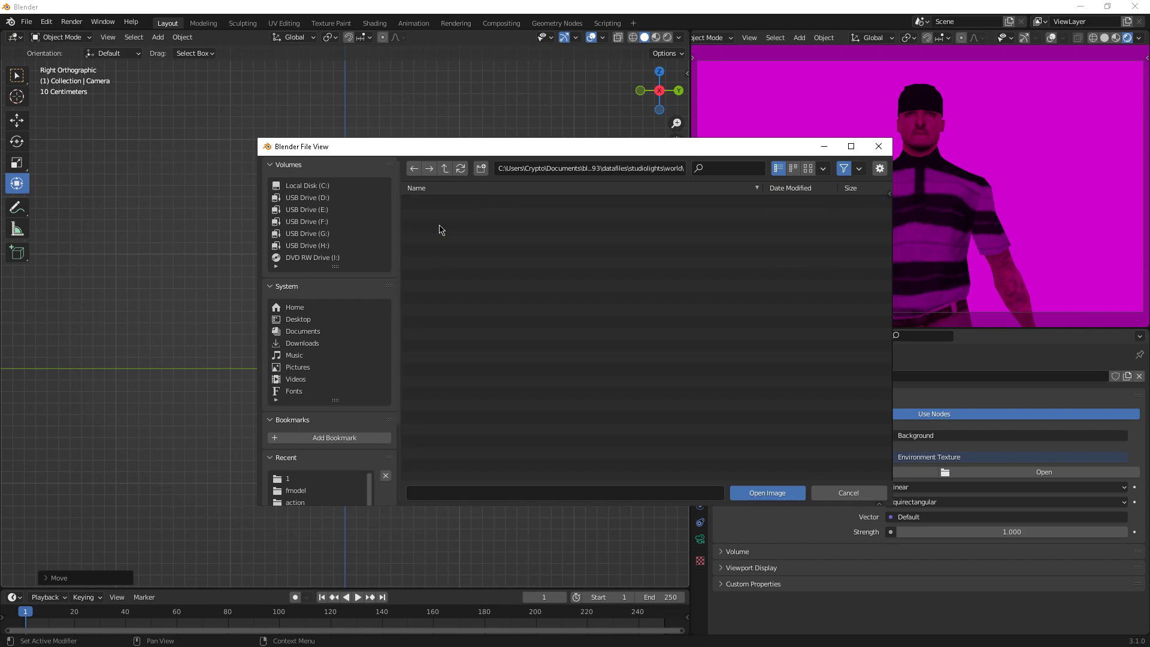
left_click_drag(460, 321, 426, 192)
left_click_drag(525, 319, 476, 294)
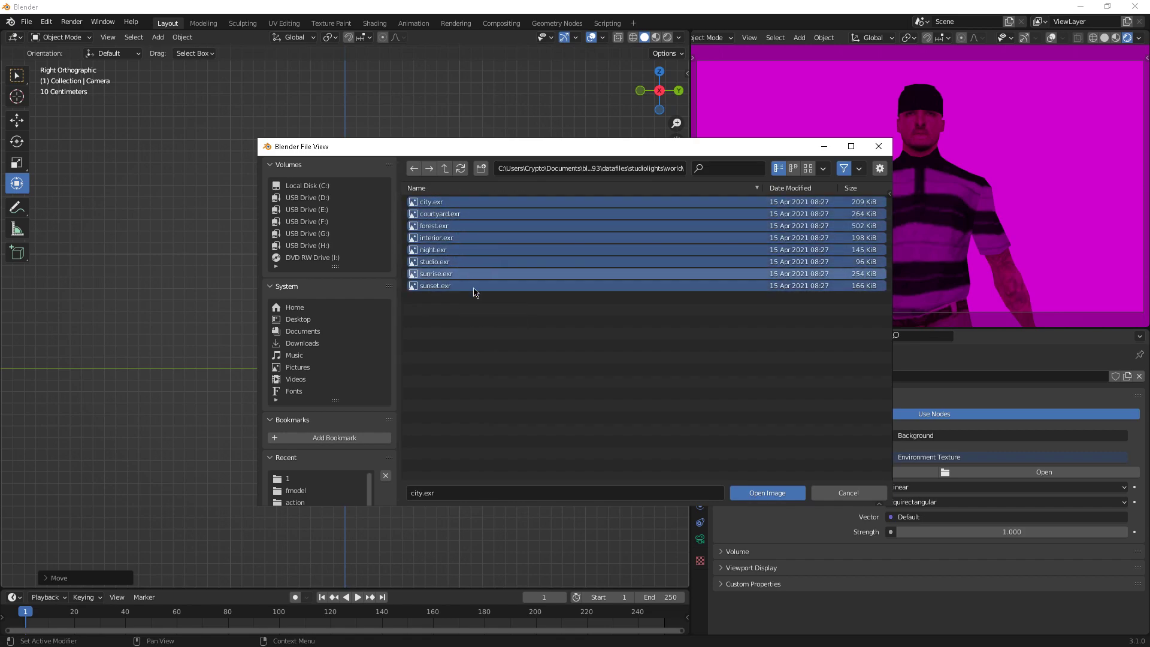
left_click(477, 306)
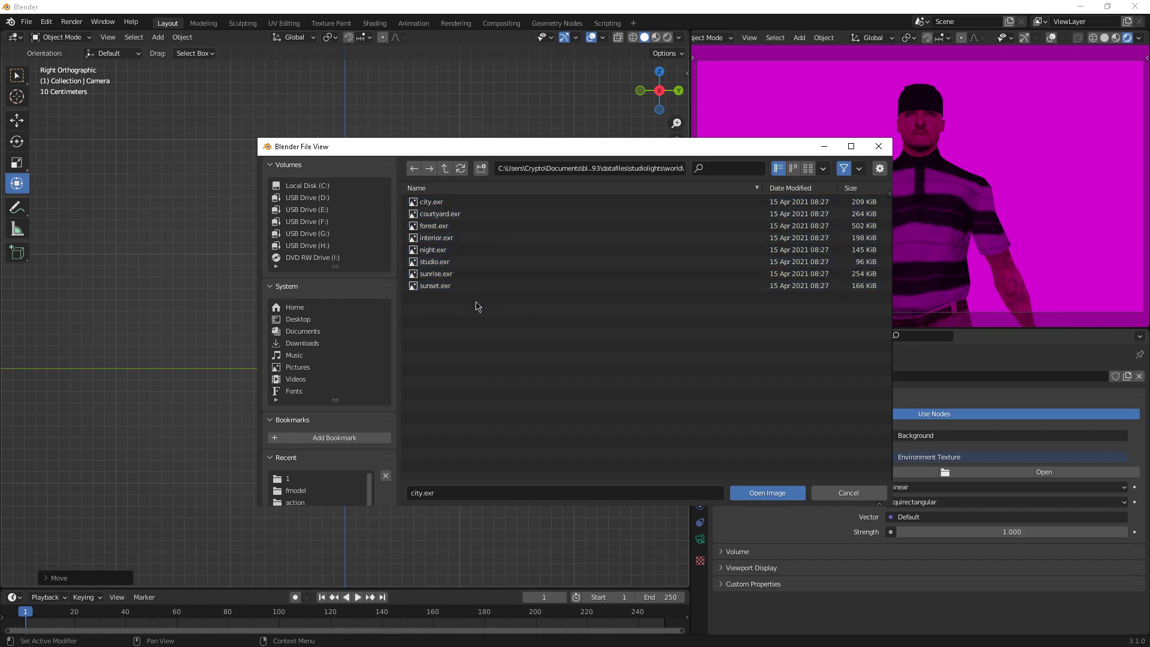
double_click(446, 288)
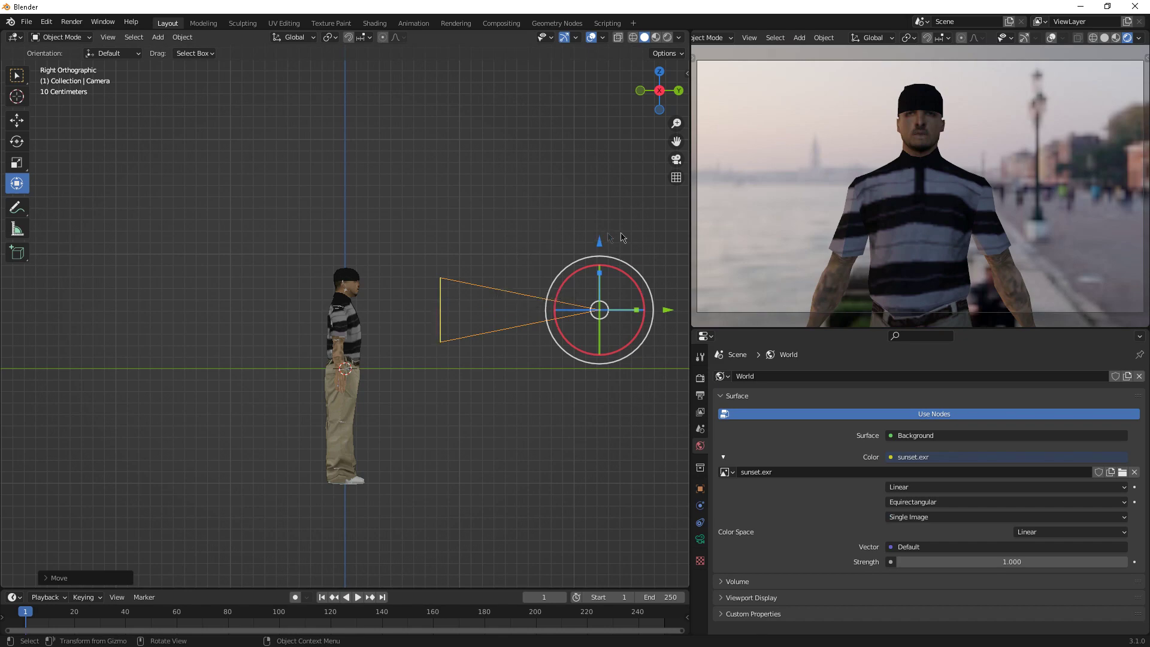
Replace the World environment image with sunrise.exr from the same folder
left_click(1122, 472)
double_click(434, 274)
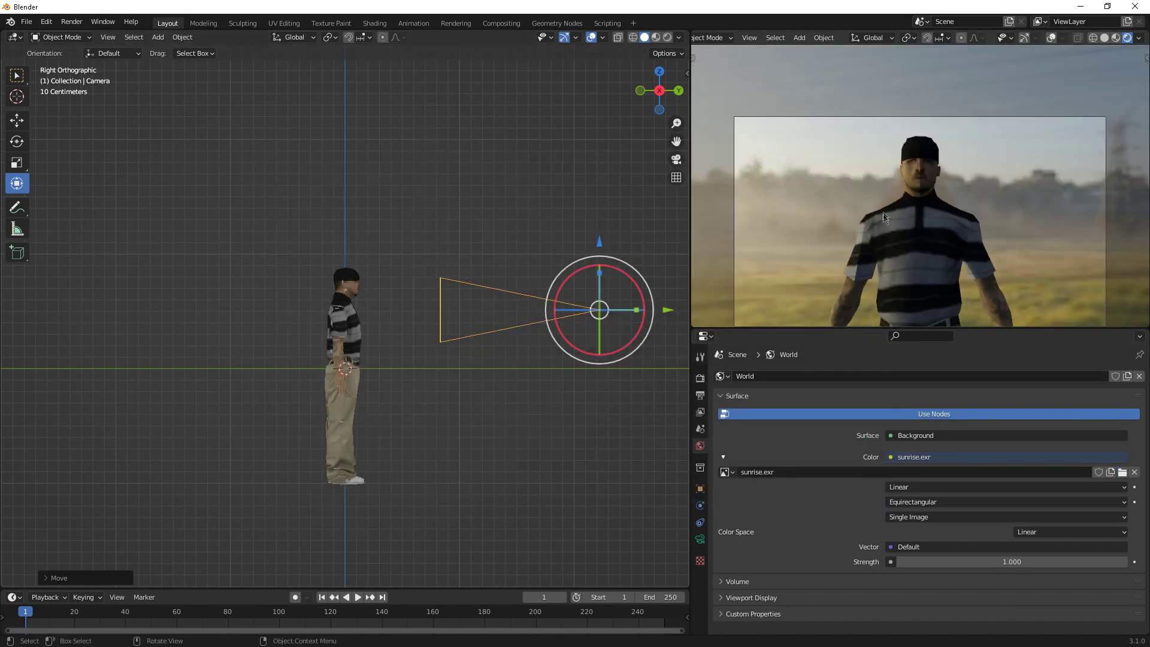
scroll(479, 407, "up", 2)
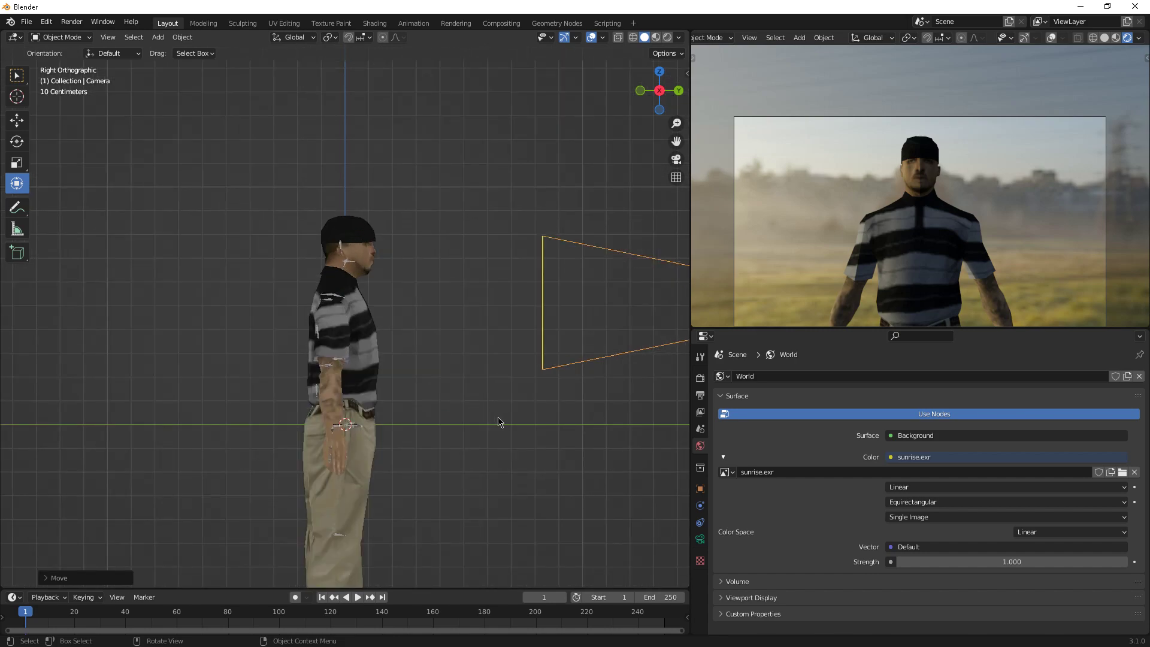
middle_click_drag(496, 418, 386, 427)
scroll(394, 379, "up", 2)
scroll(914, 208, "up", 5)
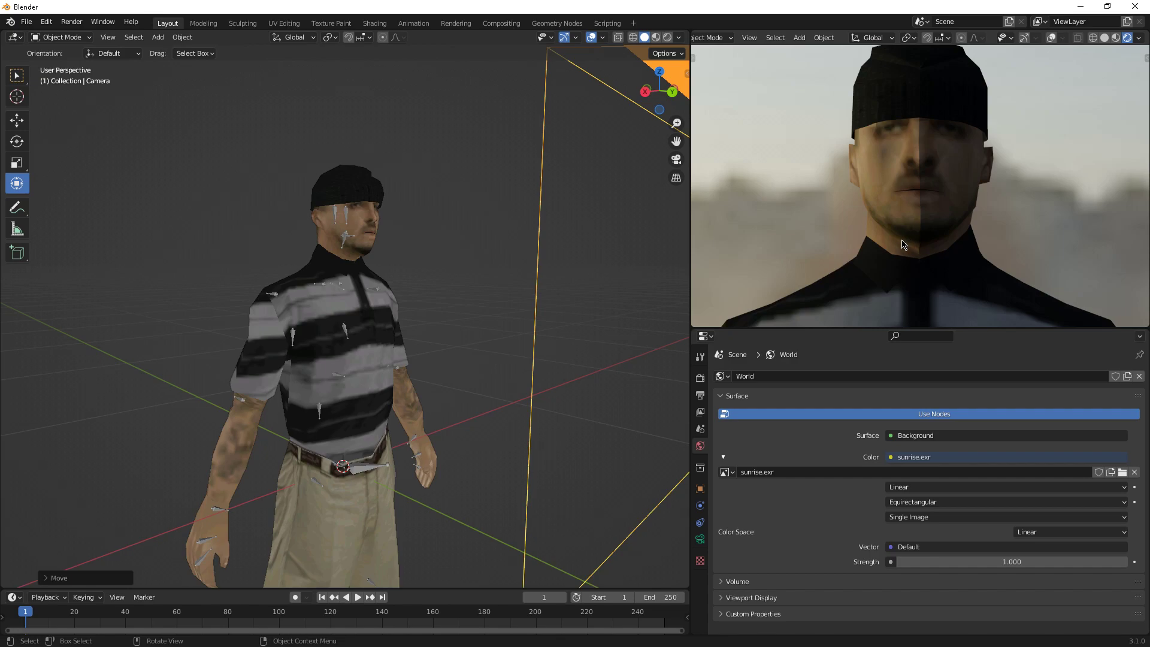
Select the character mesh and switch the main viewport to orthographic projection
left_click(368, 348)
key("Tab")
scroll(386, 347, "up", 2)
middle_click_drag(387, 347, 405, 406)
key("Tab")
key("KP_5")
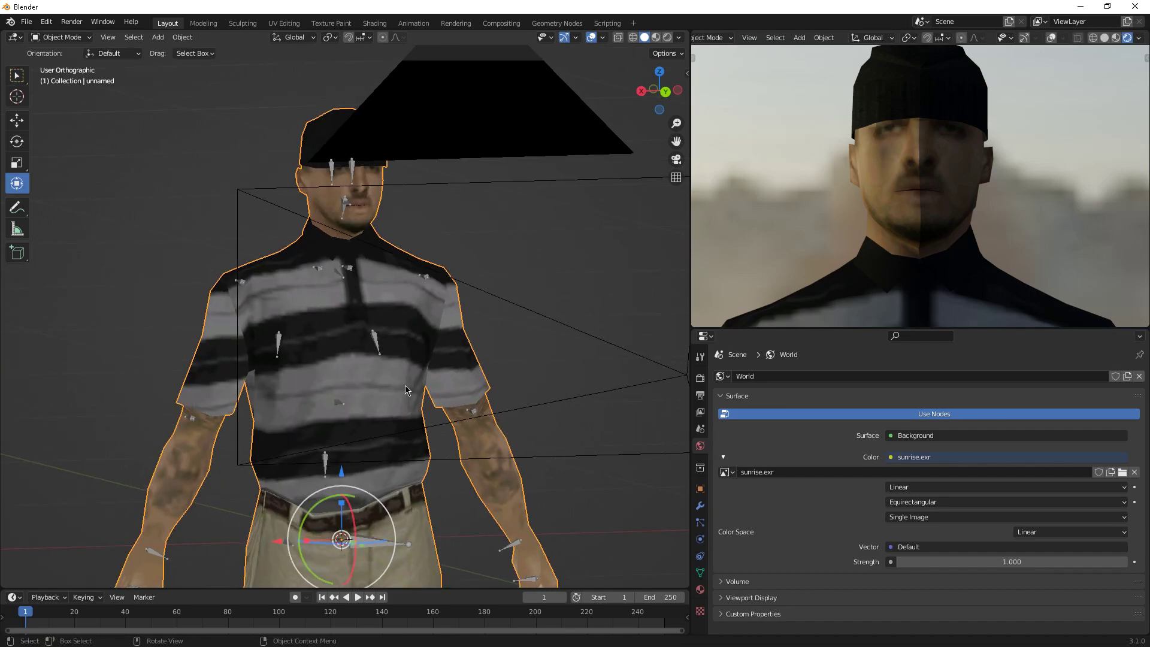
Select all of the character's mesh in Edit Mode, clear its sharp edges for smooth shading, and return to Object Mode
key("Tab")
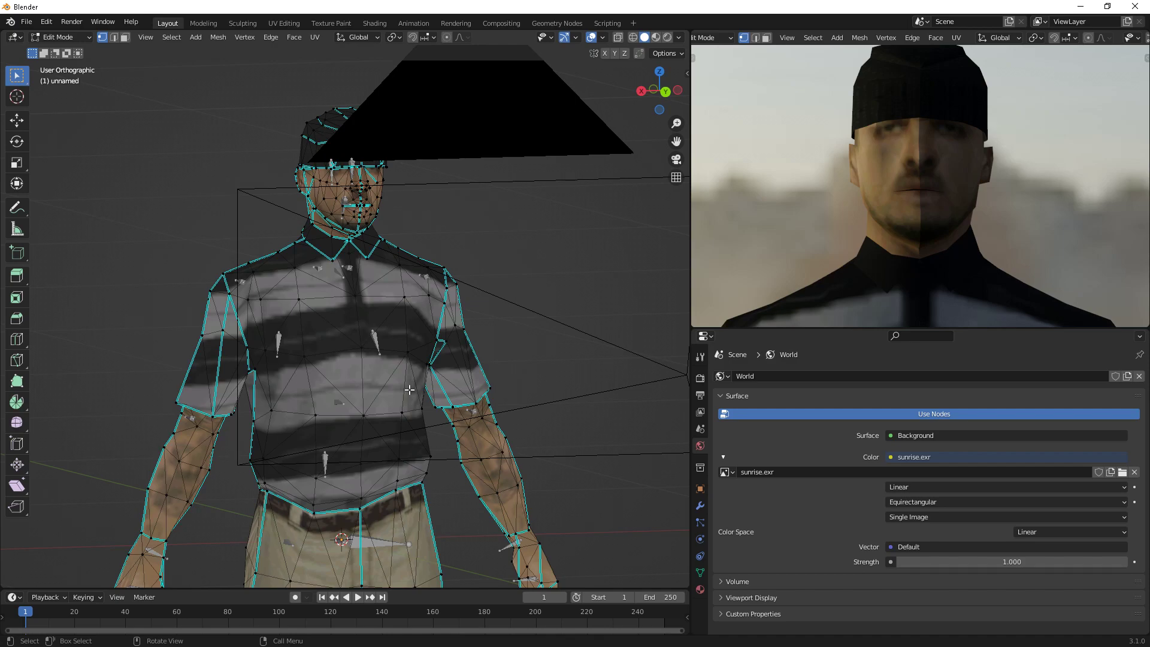
key("a")
left_click(486, 388)
middle_click_drag(401, 362, 428, 360)
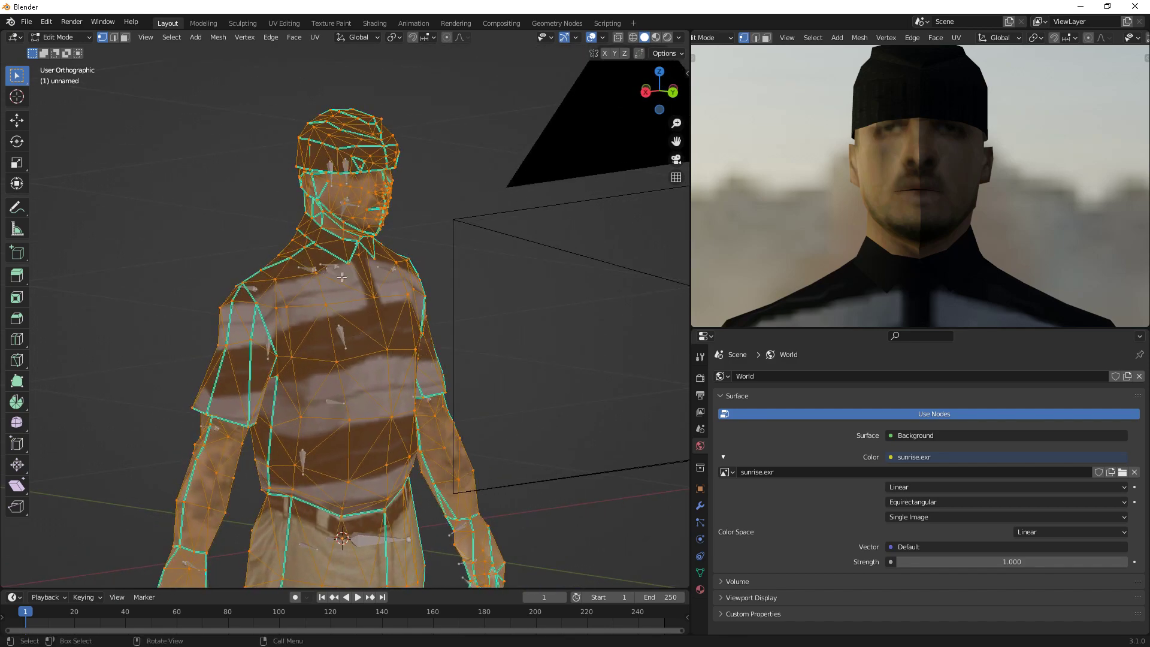
left_click(218, 39)
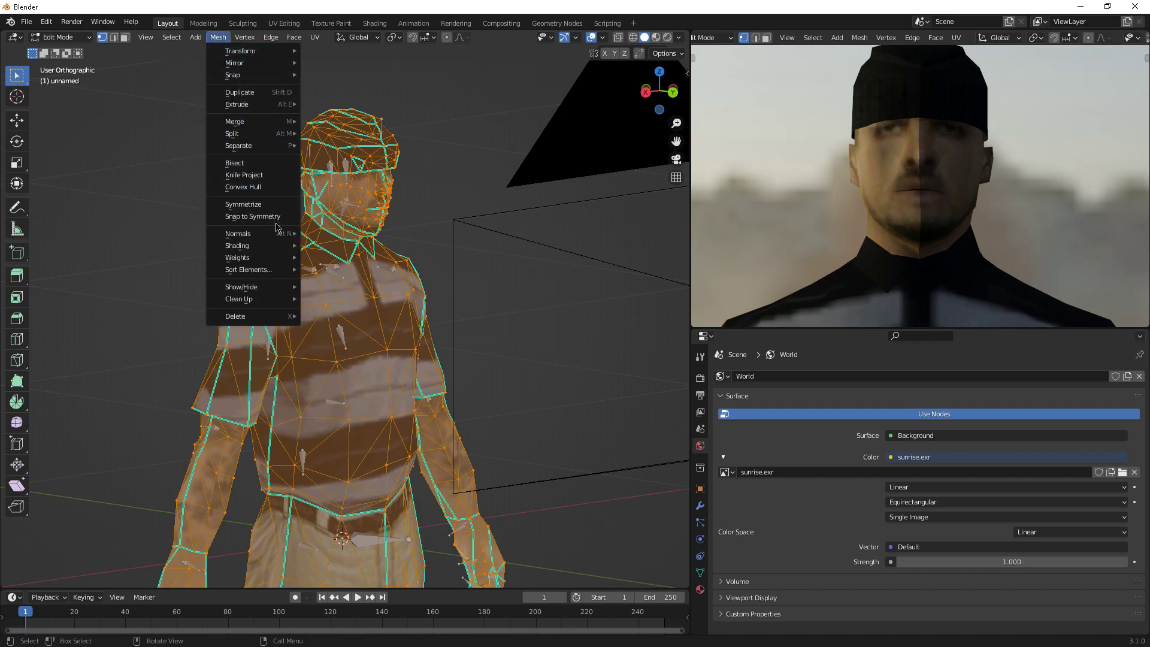
mouse_move(276, 247)
left_click(344, 303)
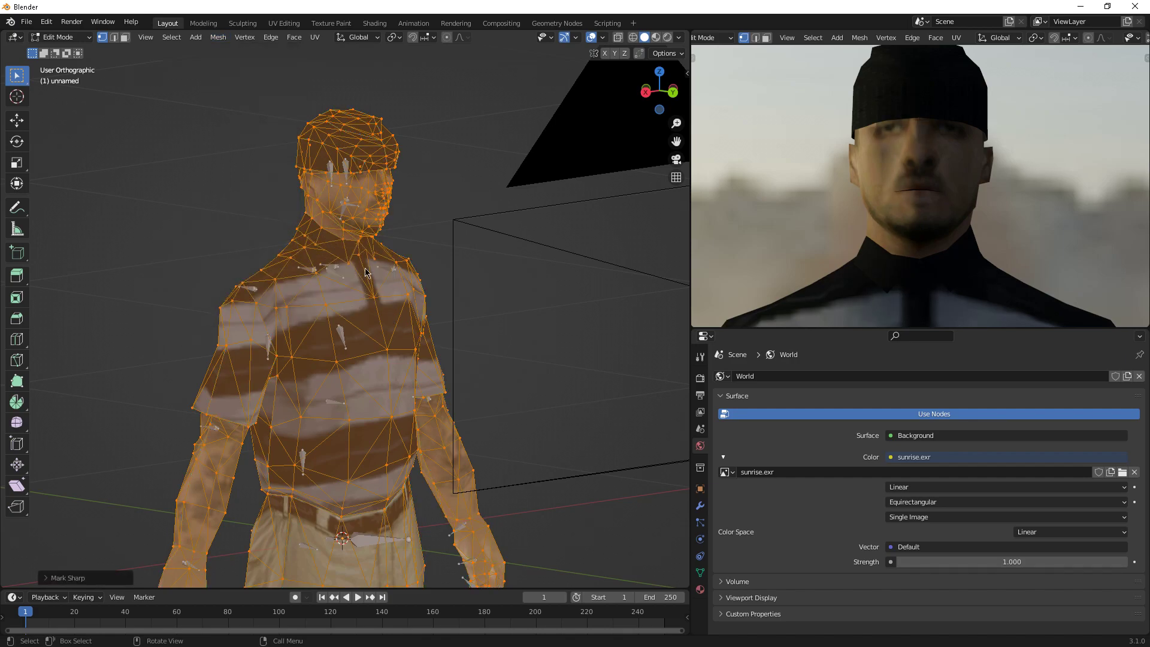
key("Tab")
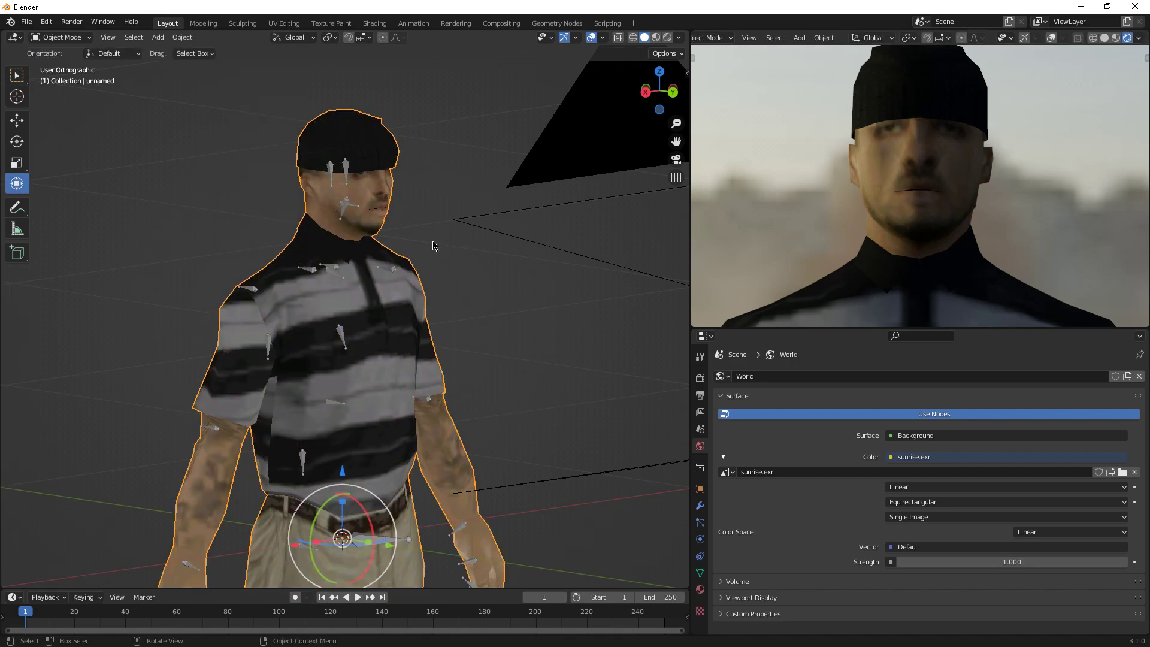
scroll(921, 197, "down", 3)
scroll(898, 216, "up", 2)
scroll(871, 233, "down", 3)
scroll(868, 233, "down", 2)
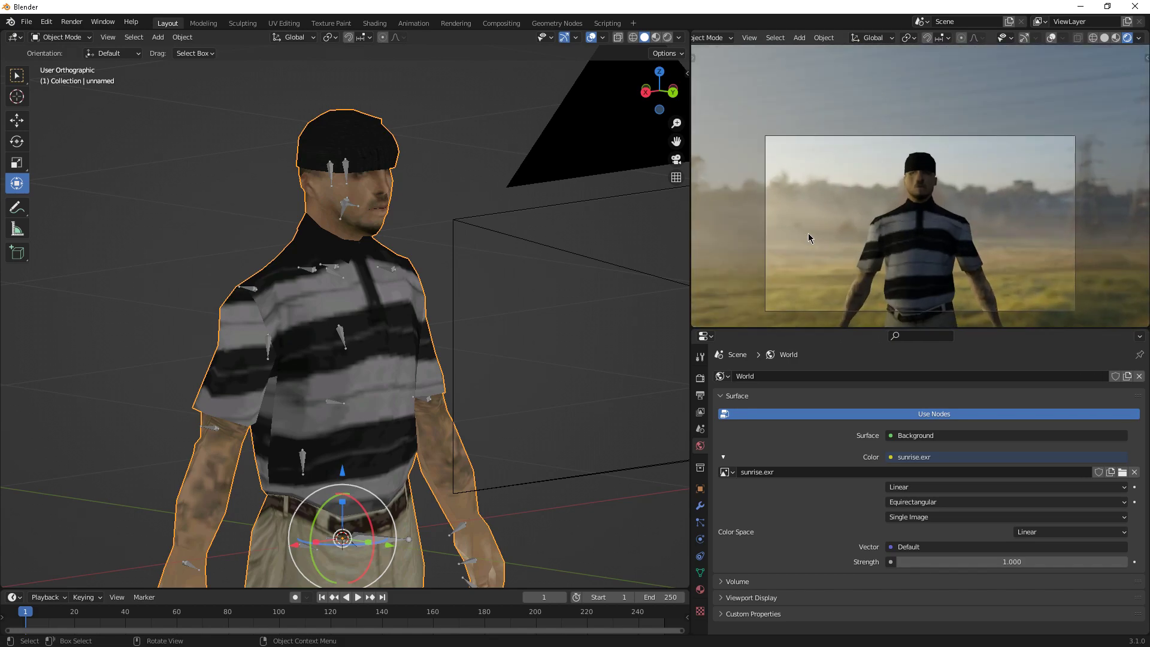
Enable Ambient Occlusion for the Eevee render with a distance of 2 m and a factor of 2
left_click(700, 378)
scroll(990, 271, "up", 4)
scroll(833, 413, "up", 3)
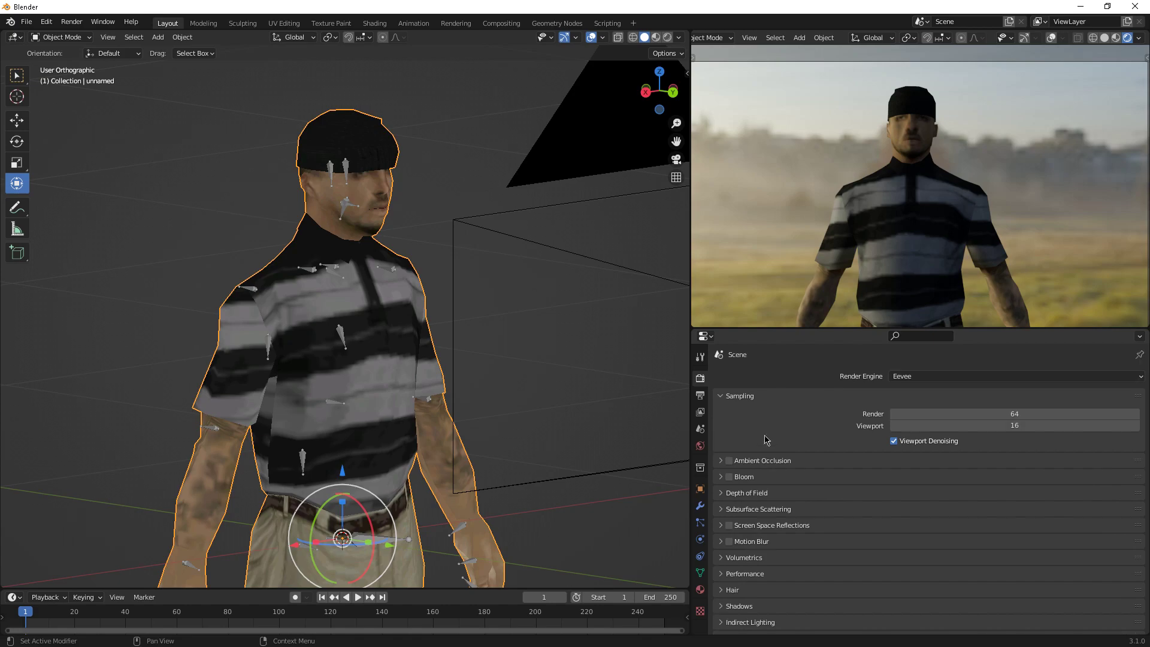
left_click(729, 461)
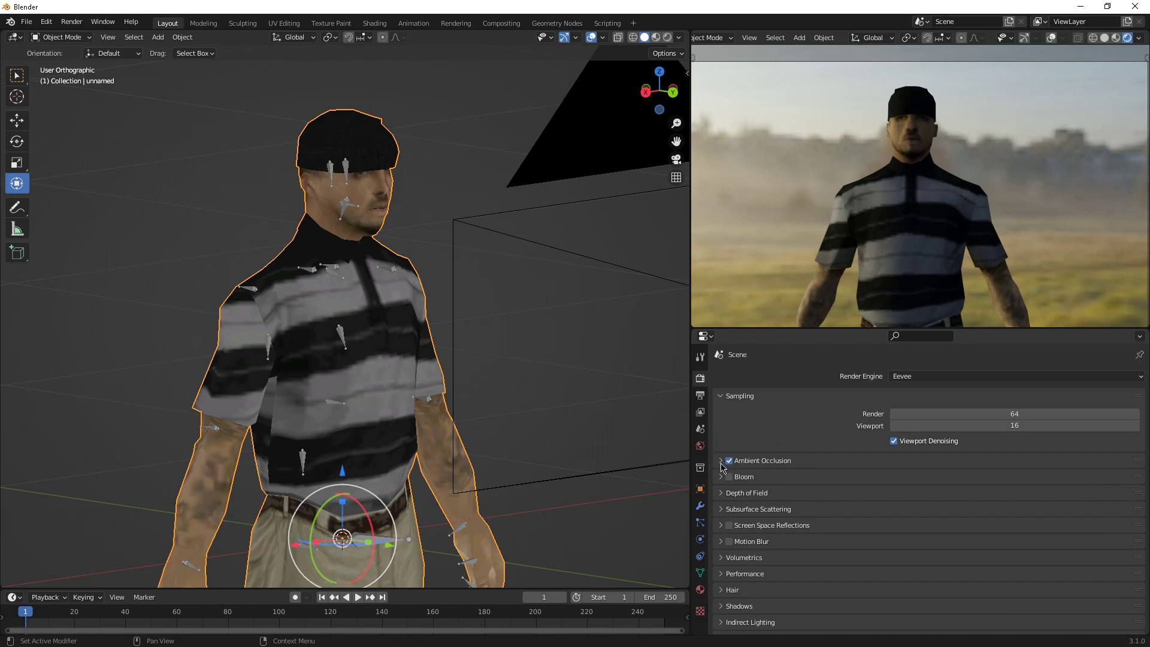
left_click(721, 462)
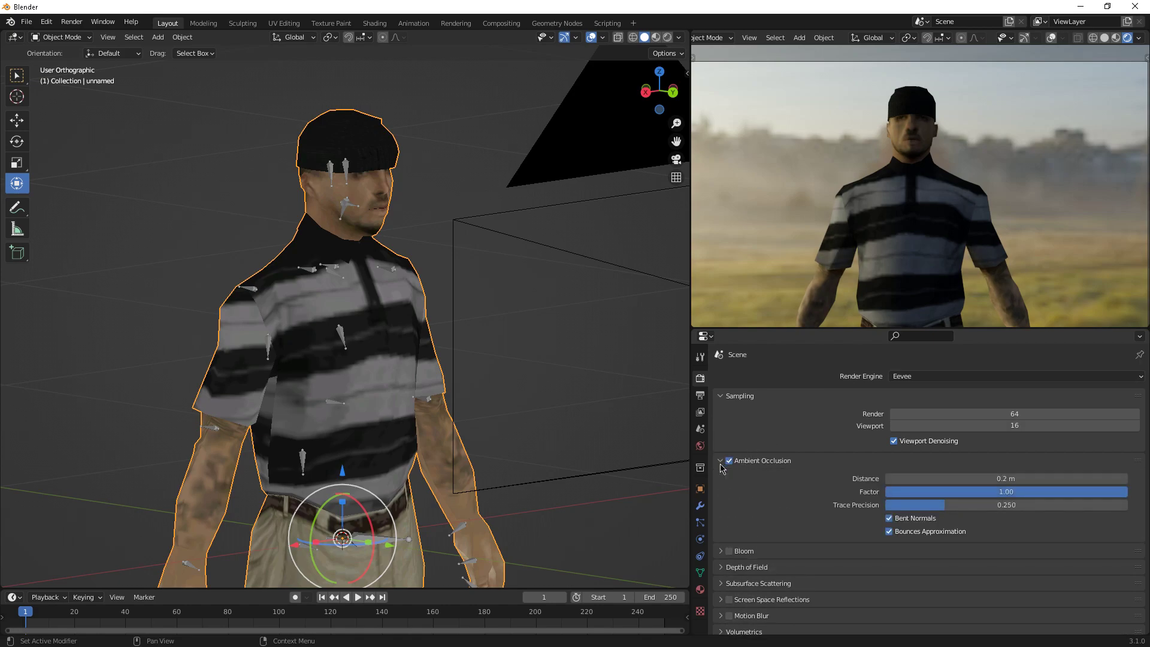
left_click(993, 480)
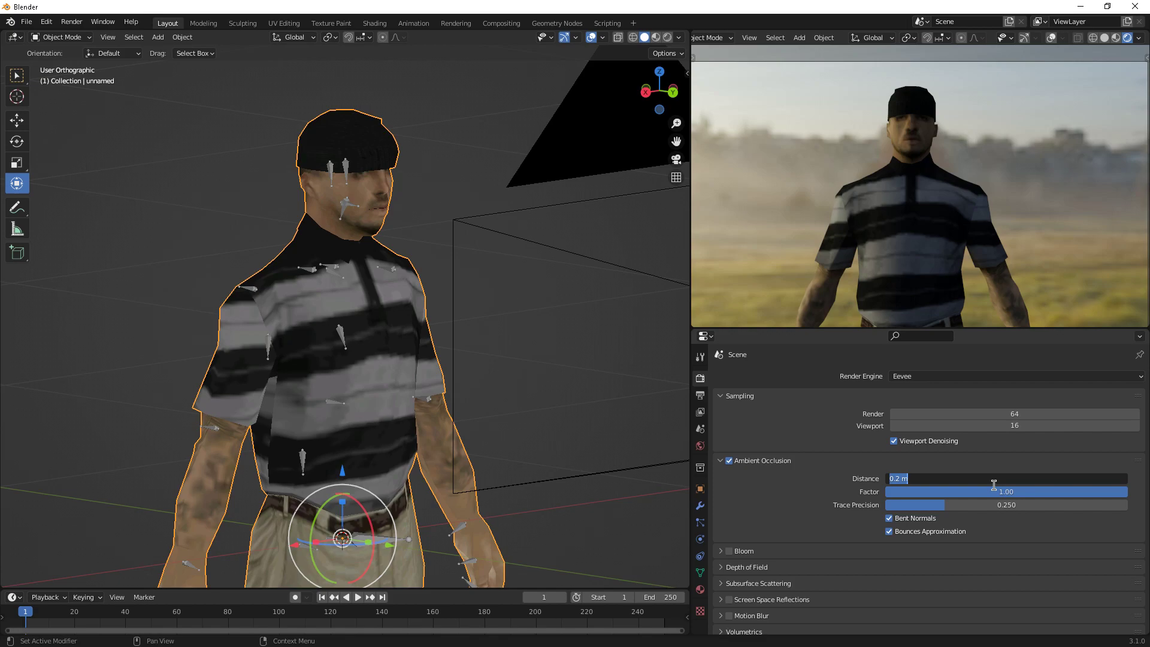
type("2")
key("Return")
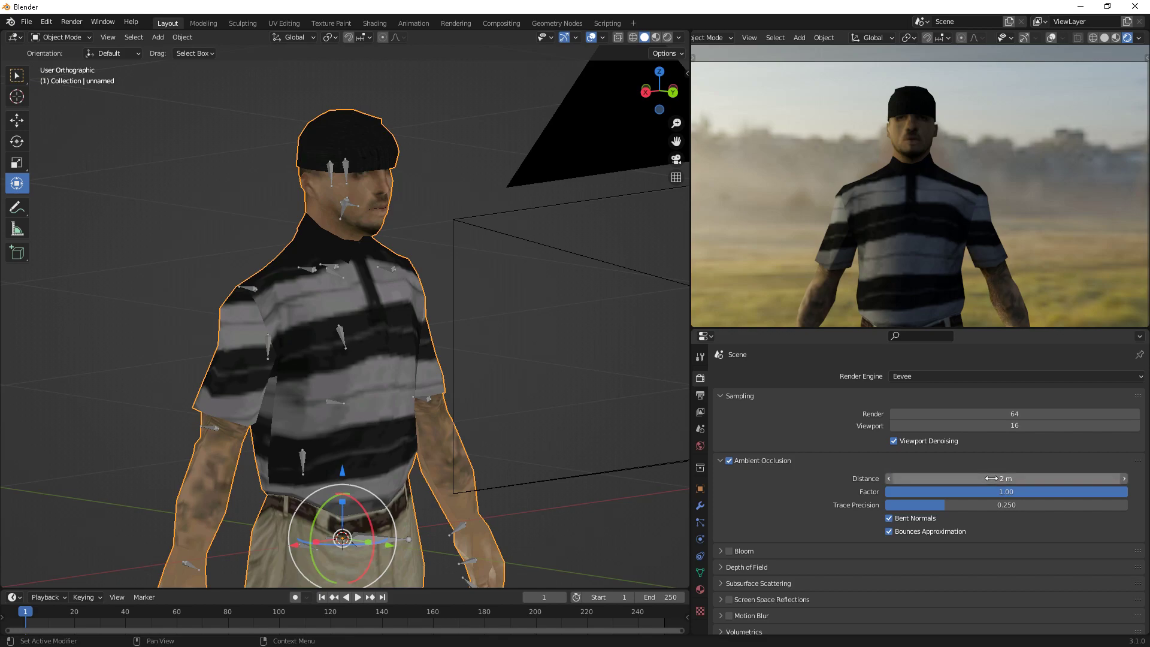
left_click(969, 491)
type("2")
key("Return")
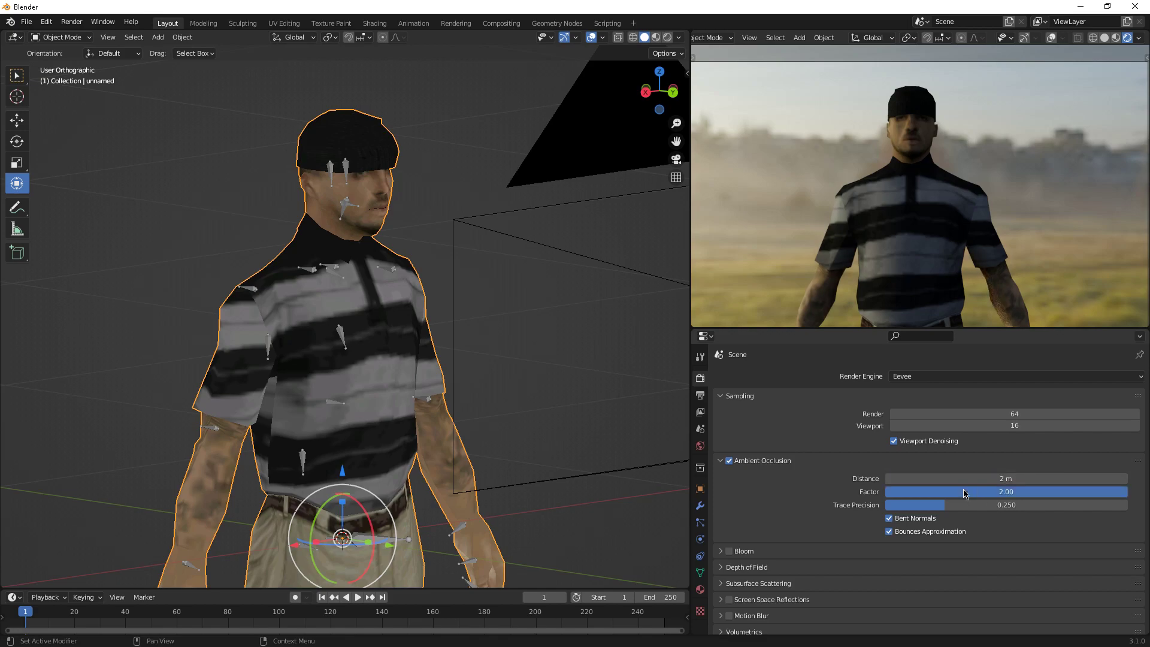
scroll(970, 179, "up", 5)
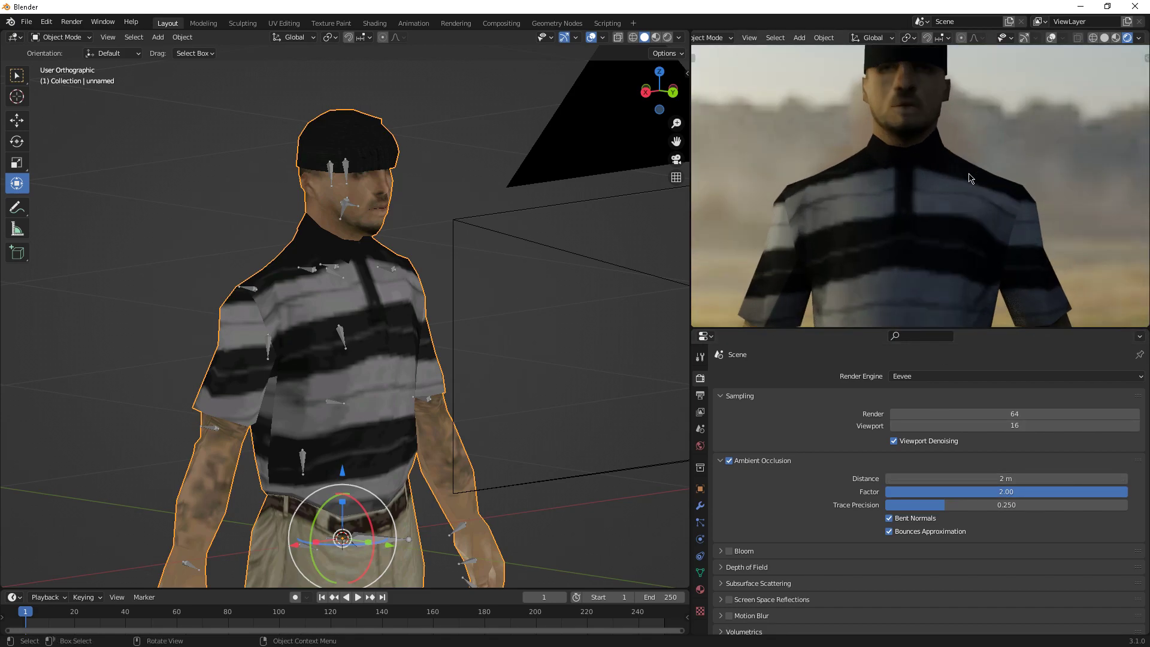
Enable Bloom and Screen Space Reflections in the Eevee render settings
scroll(838, 471, "down", 1)
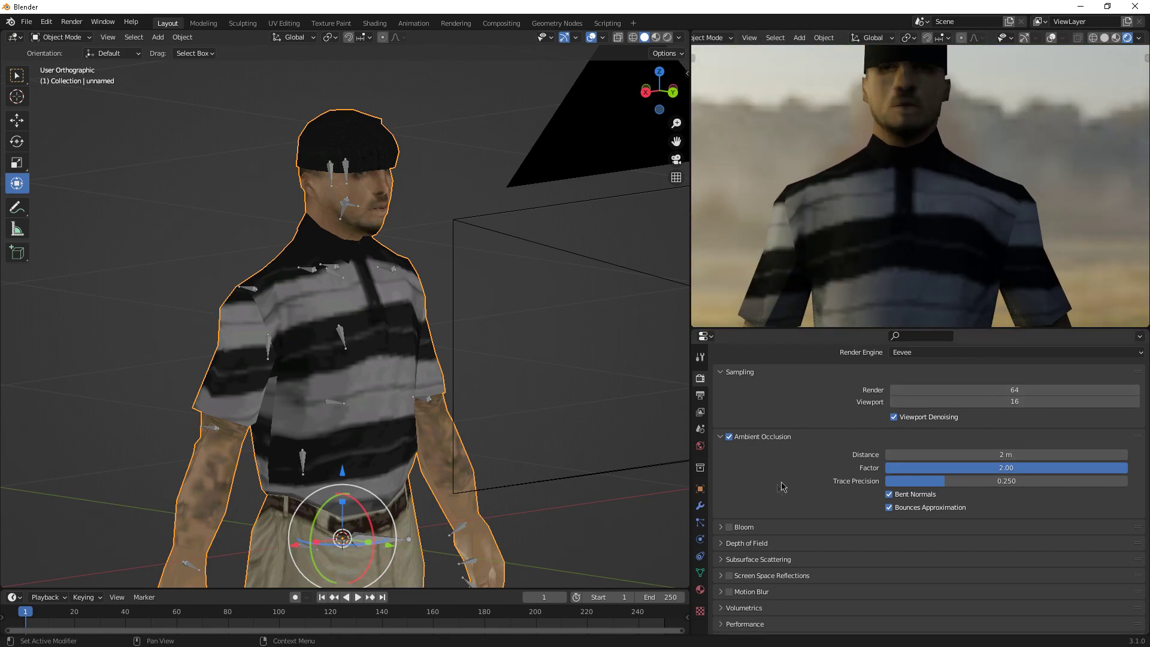
left_click(730, 528)
scroll(740, 521, "down", 2)
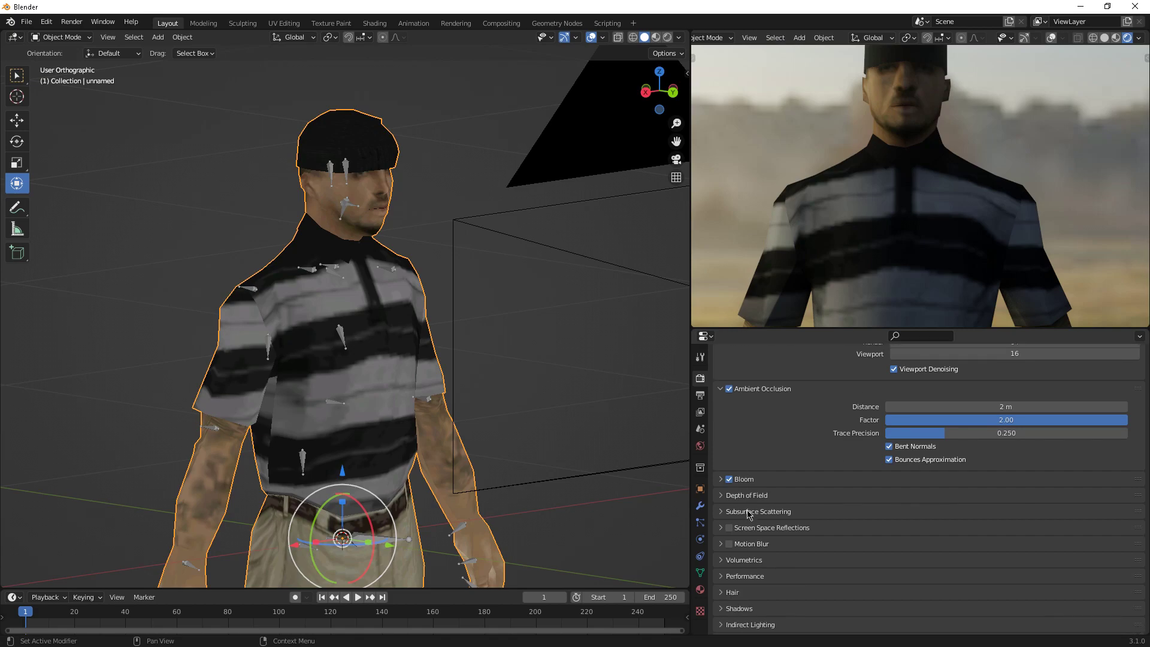
scroll(746, 542, "down", 1)
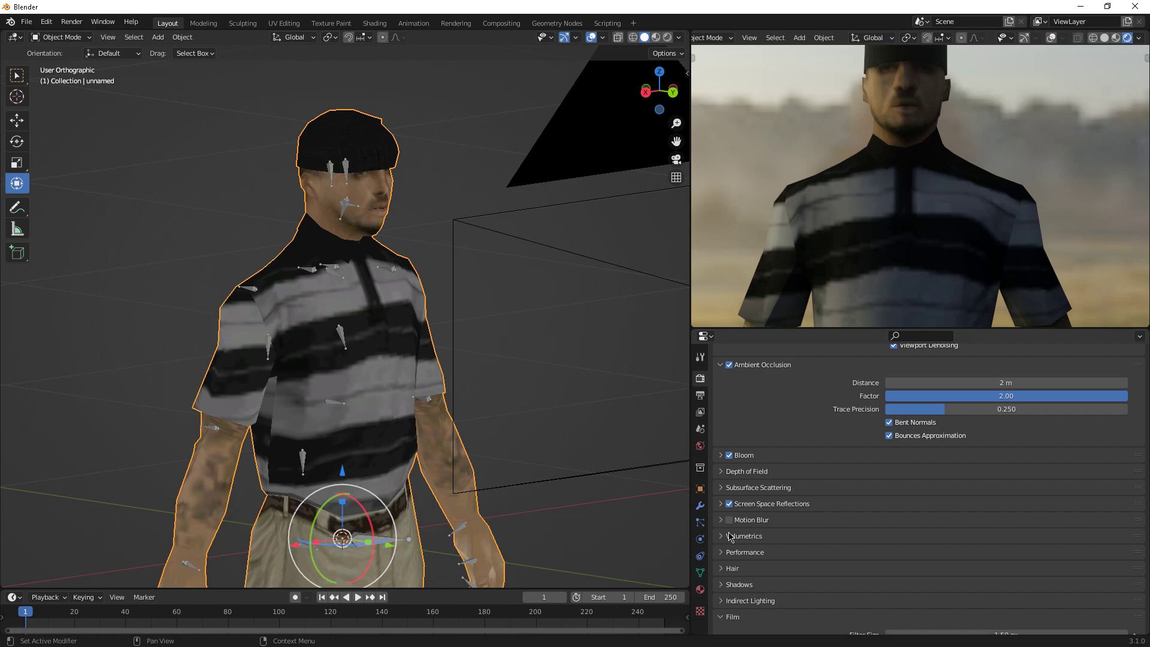
Enable Simplify in the Eevee render settings
scroll(782, 530, "down", 1)
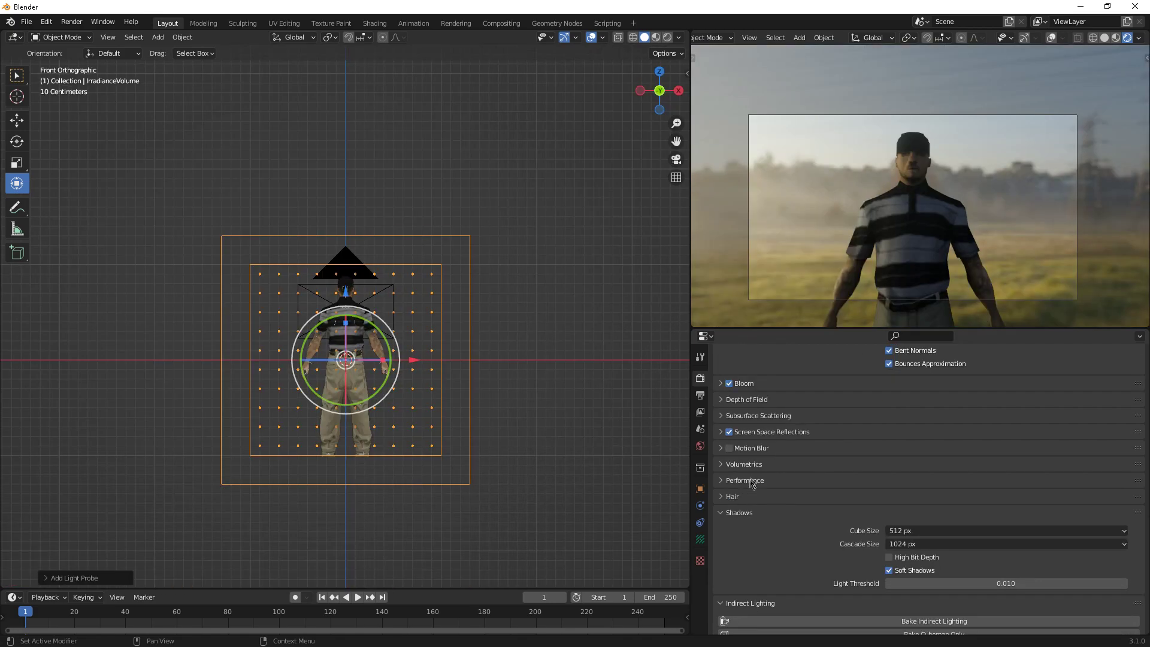
scroll(763, 490, "down", 1)
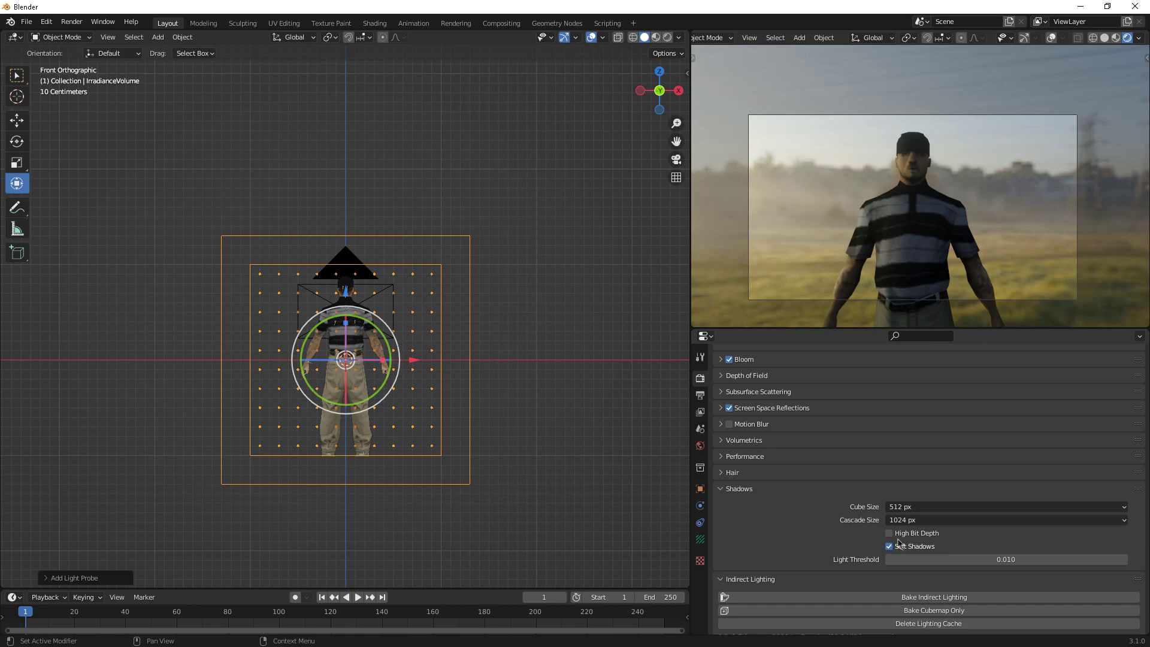
scroll(893, 545, "down", 10)
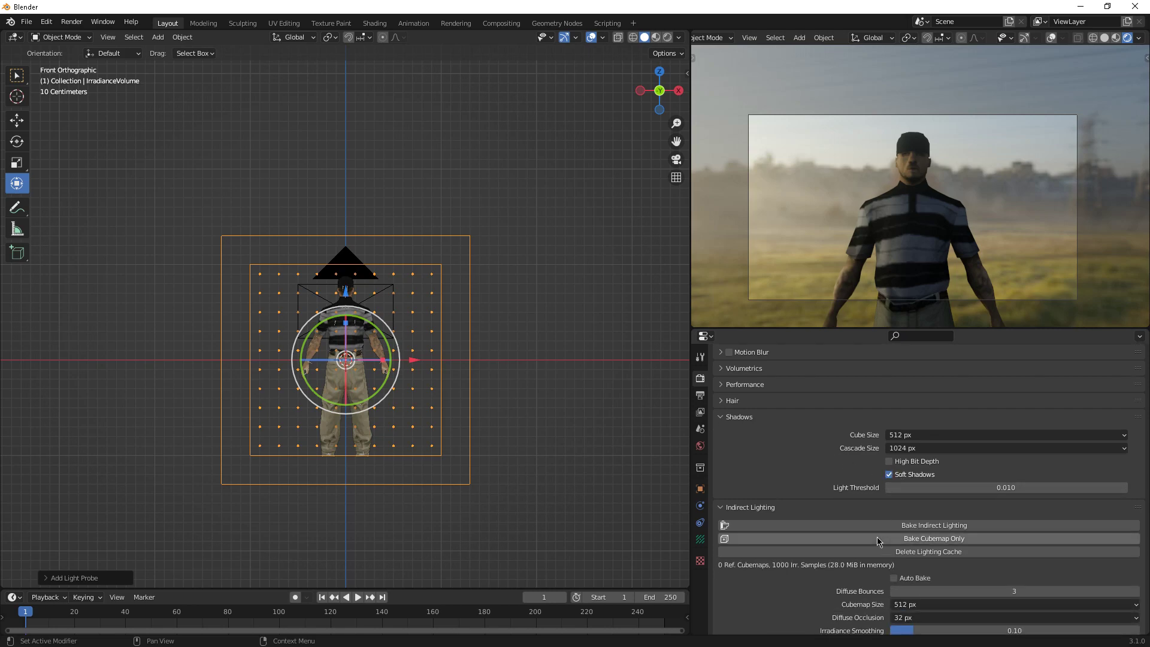
scroll(866, 535, "down", 2)
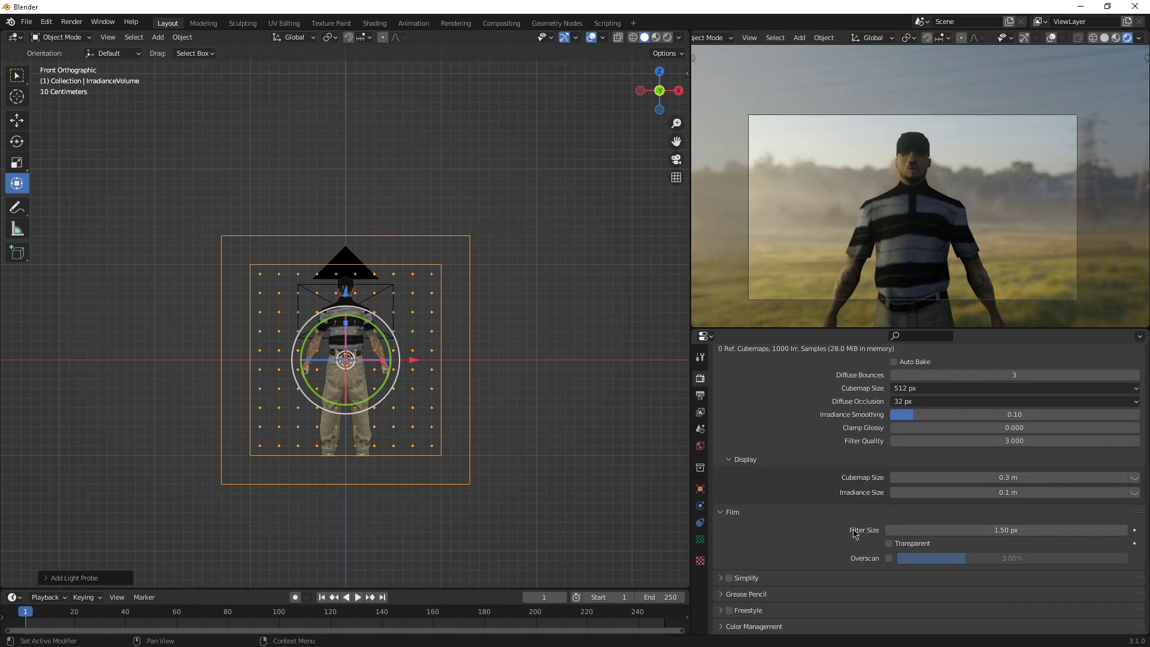
left_click(729, 578)
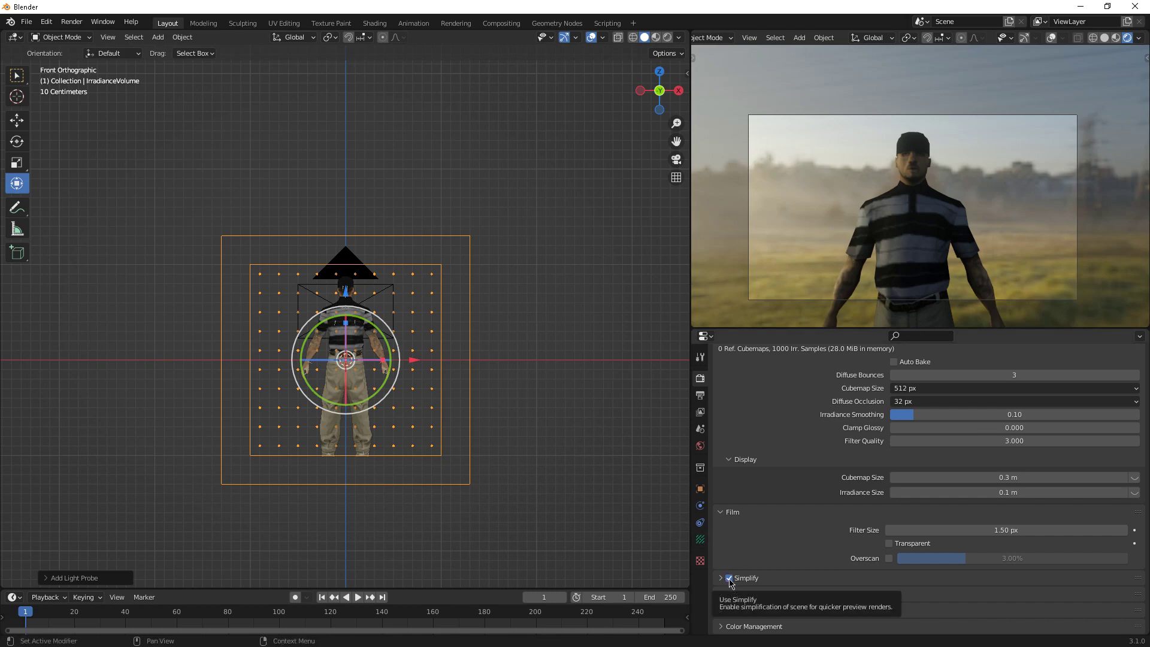
Set the render output to PNG in RGBA with a colour depth of 16 and 100% compression
left_click(700, 396)
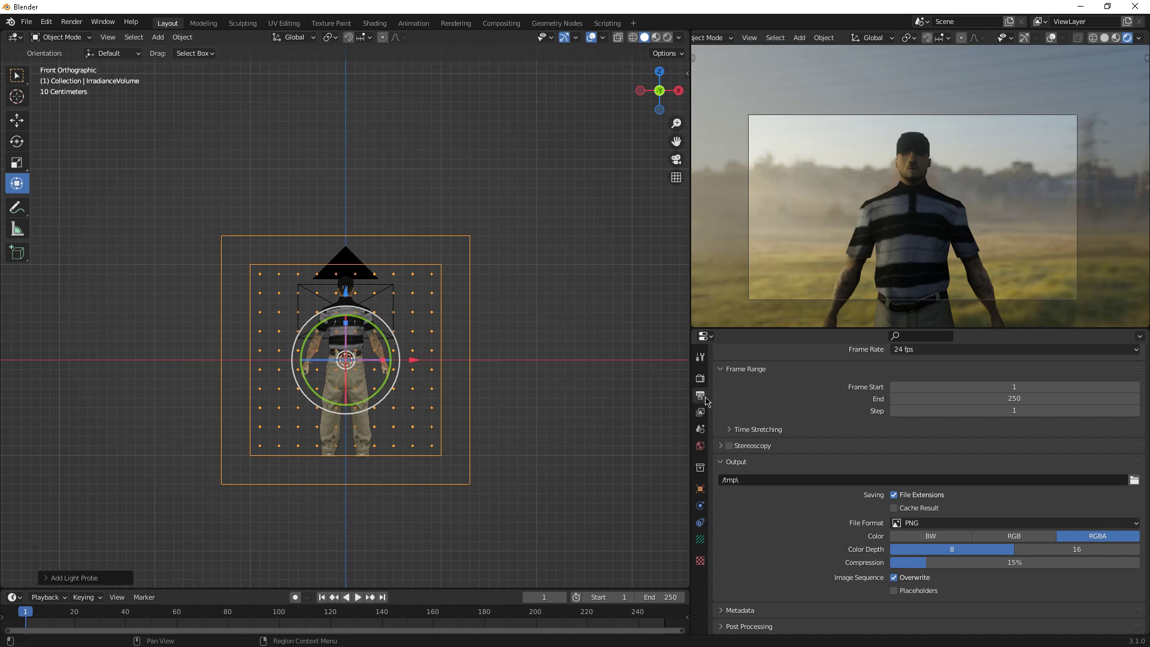
scroll(823, 420, "up", 5)
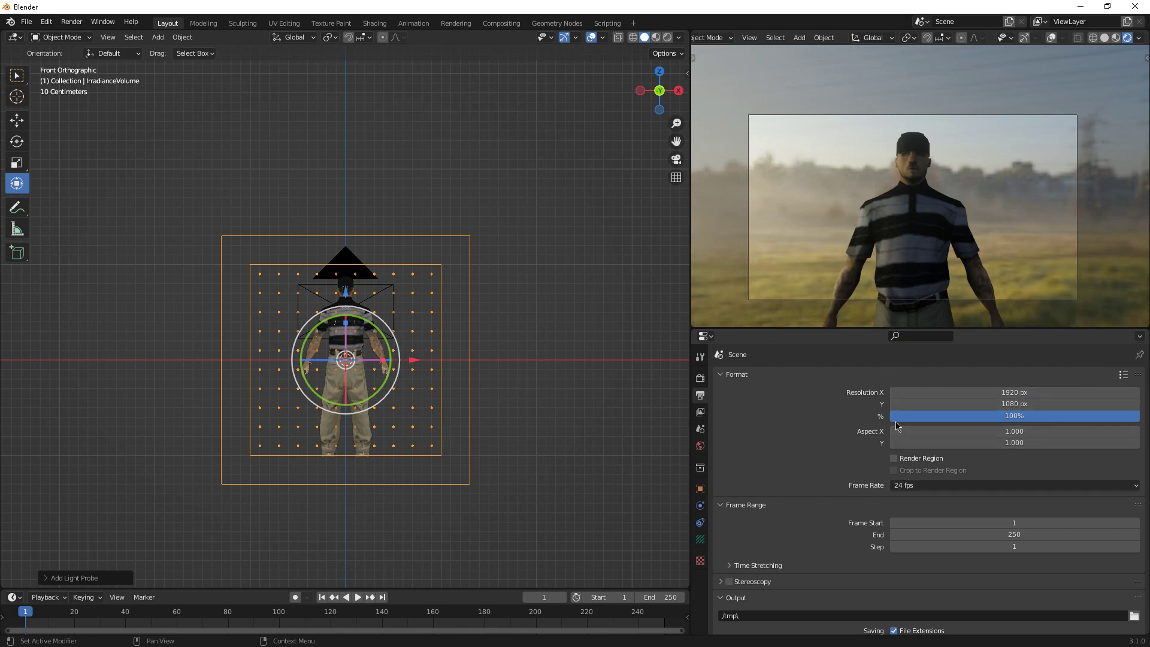
left_click(914, 487)
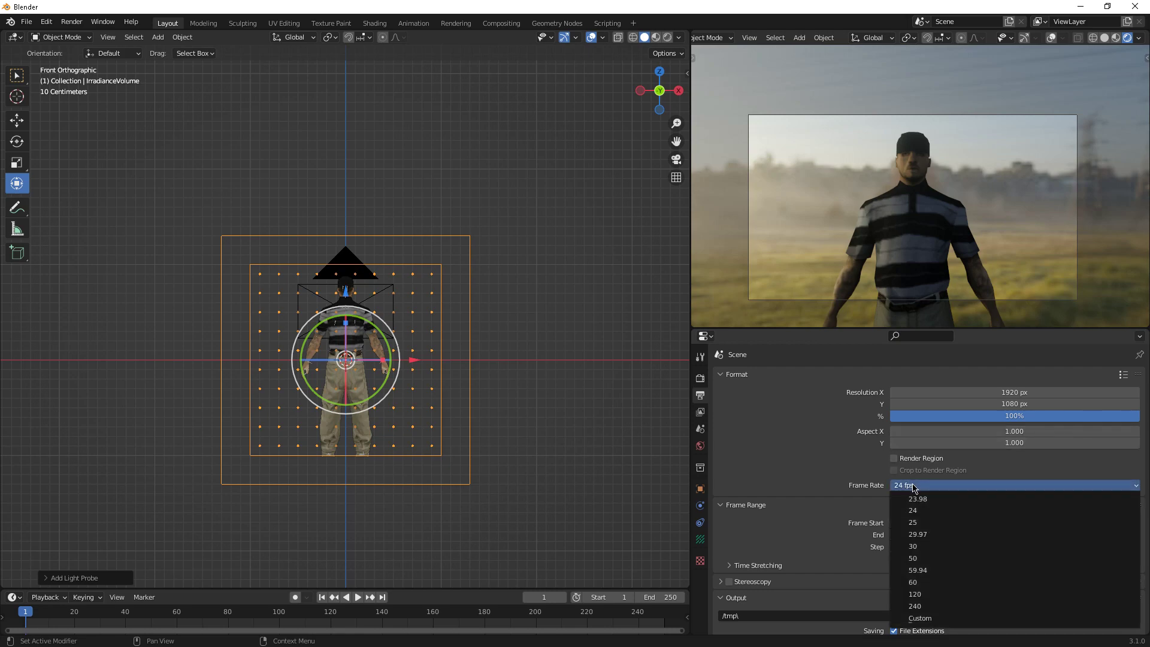
left_click(912, 486)
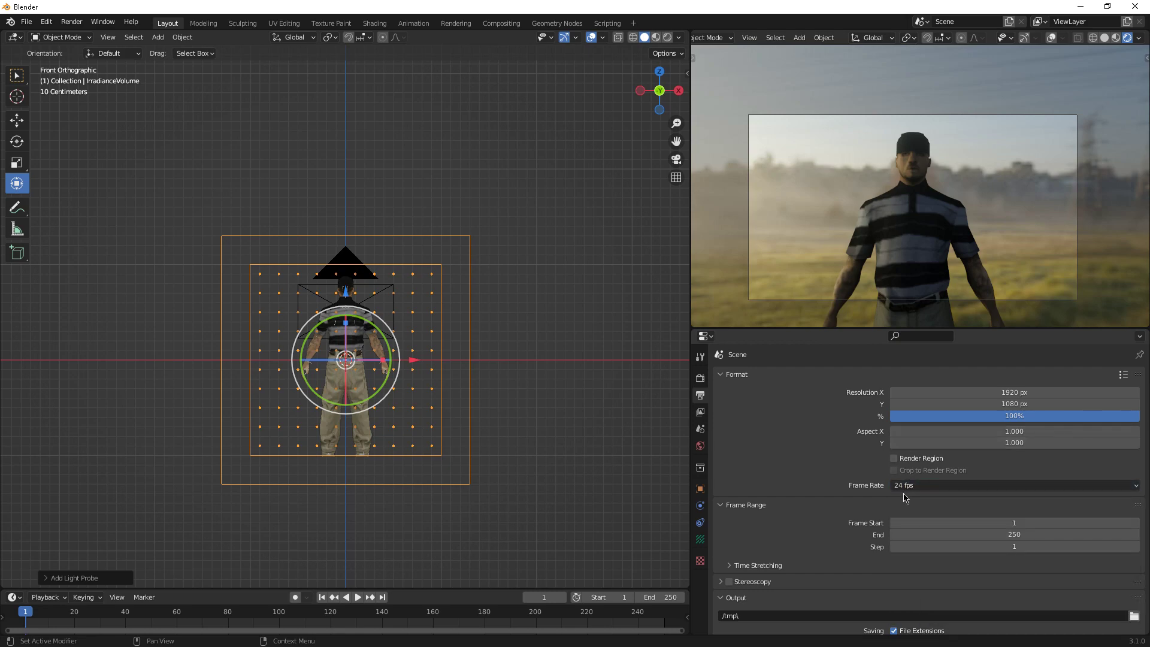
scroll(899, 498, "down", 1)
scroll(879, 498, "down", 4)
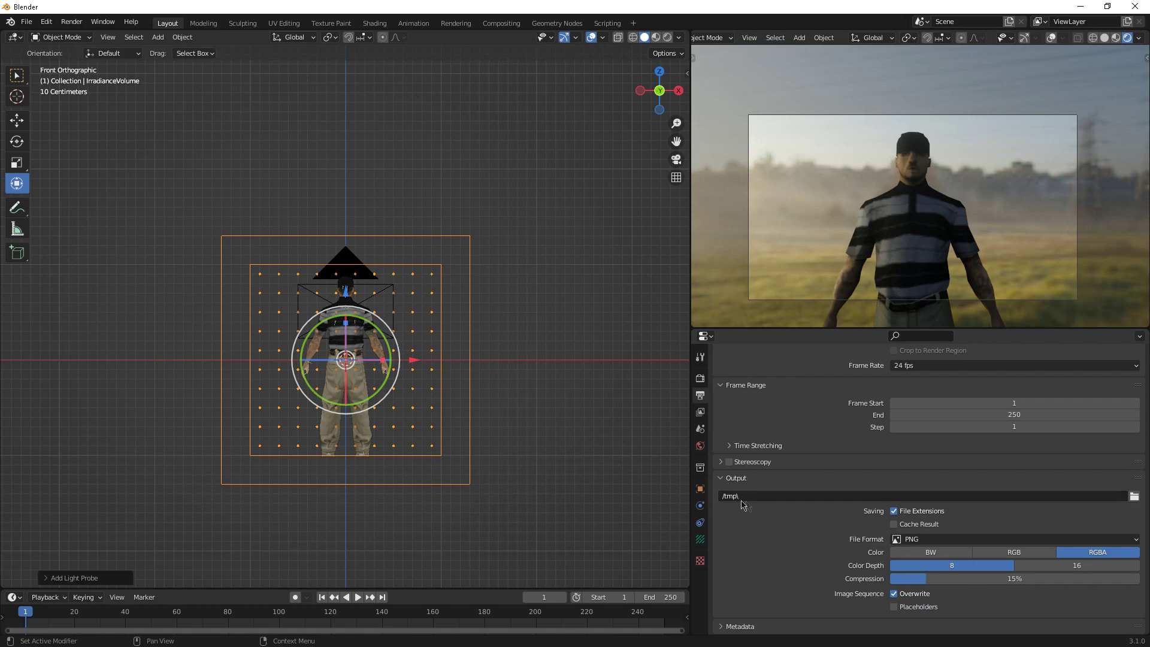
left_click(913, 538)
left_click(932, 543)
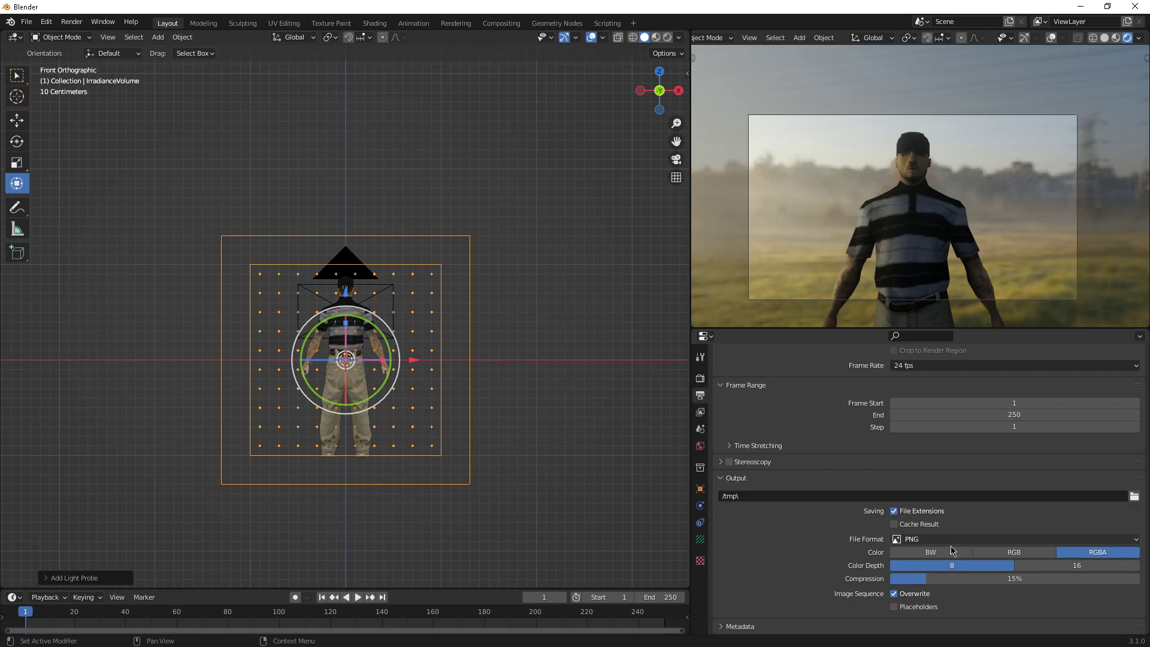
left_click(963, 552)
left_click(1098, 552)
left_click(1077, 565)
left_click_drag(908, 580, 1140, 579)
Put the character's armature in Pose Mode and rotate all bones together to turn the body slightly
scroll(479, 309, "up", 4)
left_click(623, 362)
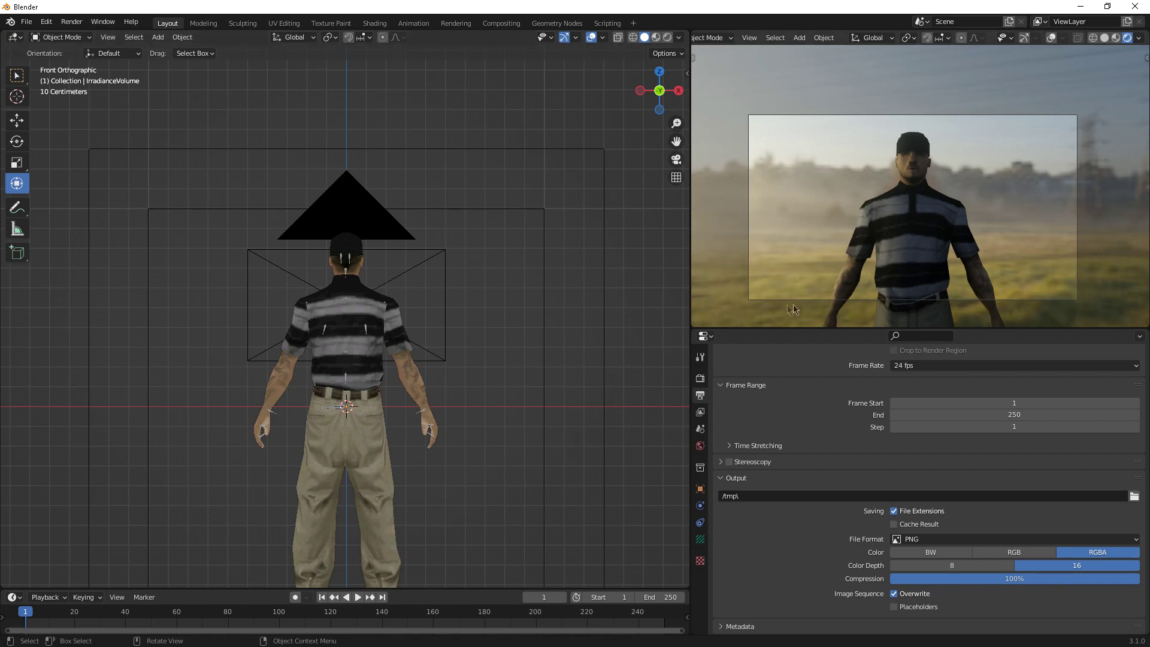
left_click(421, 420)
key("ctrl+Tab")
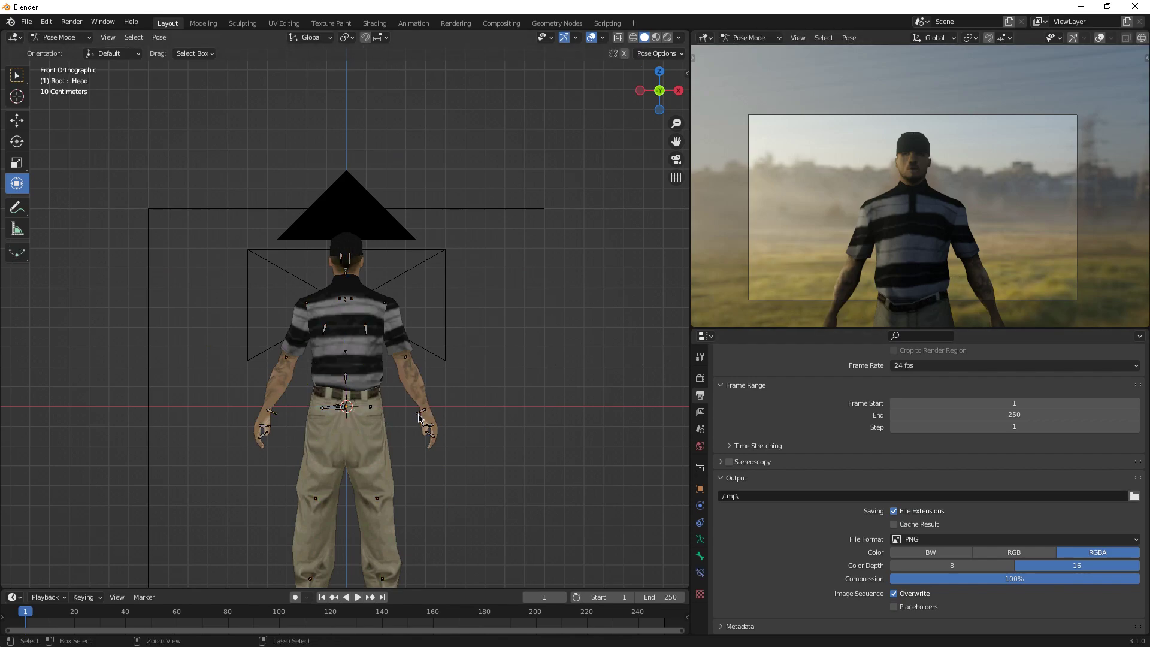
middle_click_drag(421, 419, 360, 423)
key("a")
key("r")
left_click(375, 427)
Rotate the Head bone to tilt the character's head
scroll(376, 427, "up", 2)
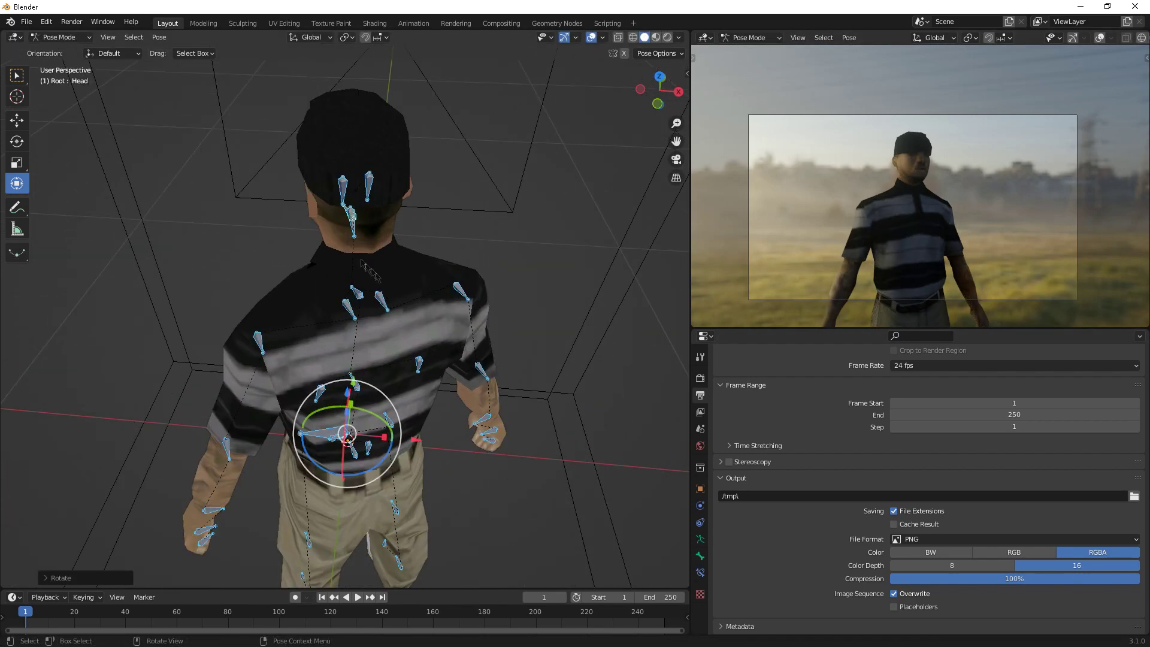
left_click(355, 198)
left_click_drag(344, 239, 376, 228)
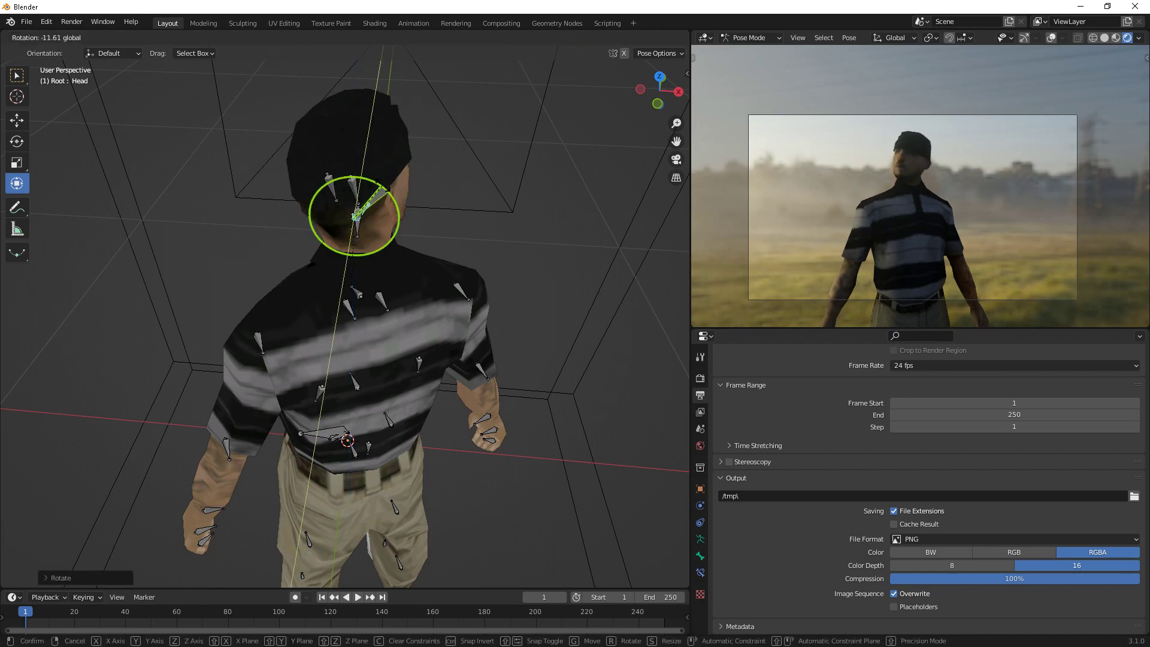
Set the transform orientation to Local and rotate the right upper arm bone to start crossing the arms
middle_click_drag(376, 229, 419, 258)
left_click(464, 281)
left_click(311, 37)
left_click(269, 84)
left_click_drag(470, 254, 467, 282)
Rotate the right forearm bone to lay it across the chest, and adjust the right hand bone's rotation
middle_click_drag(467, 282, 360, 360)
left_click(205, 347)
middle_click_drag(581, 242, 379, 379)
key("r")
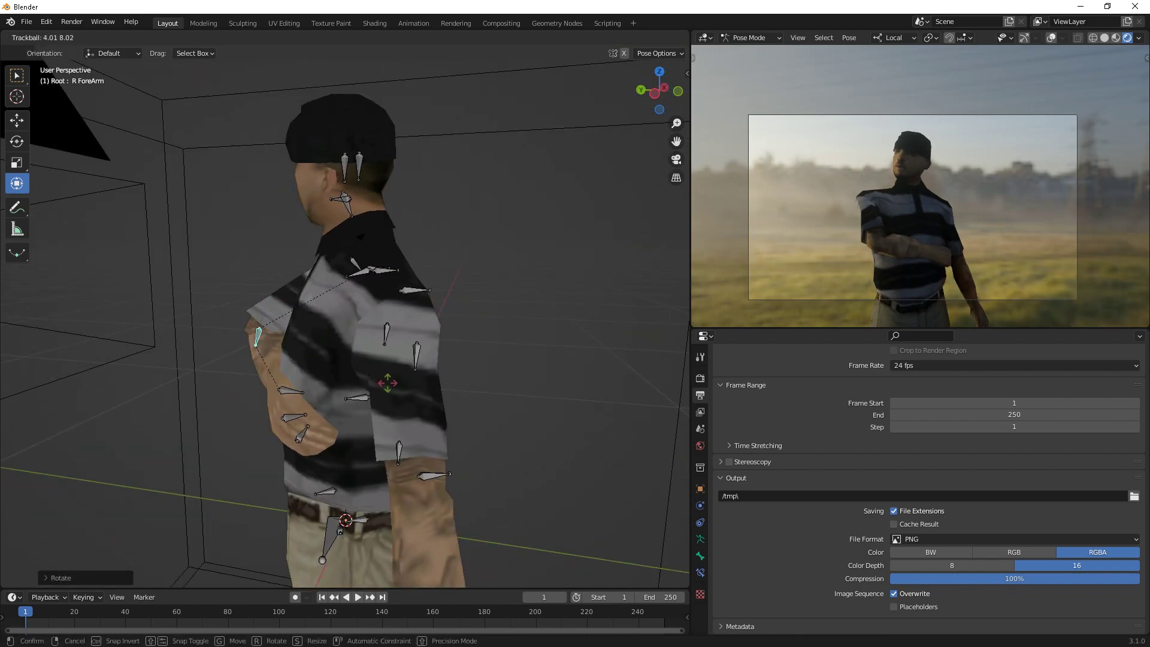
left_click(360, 371)
left_click(274, 375)
left_click_drag(288, 389, 336, 431)
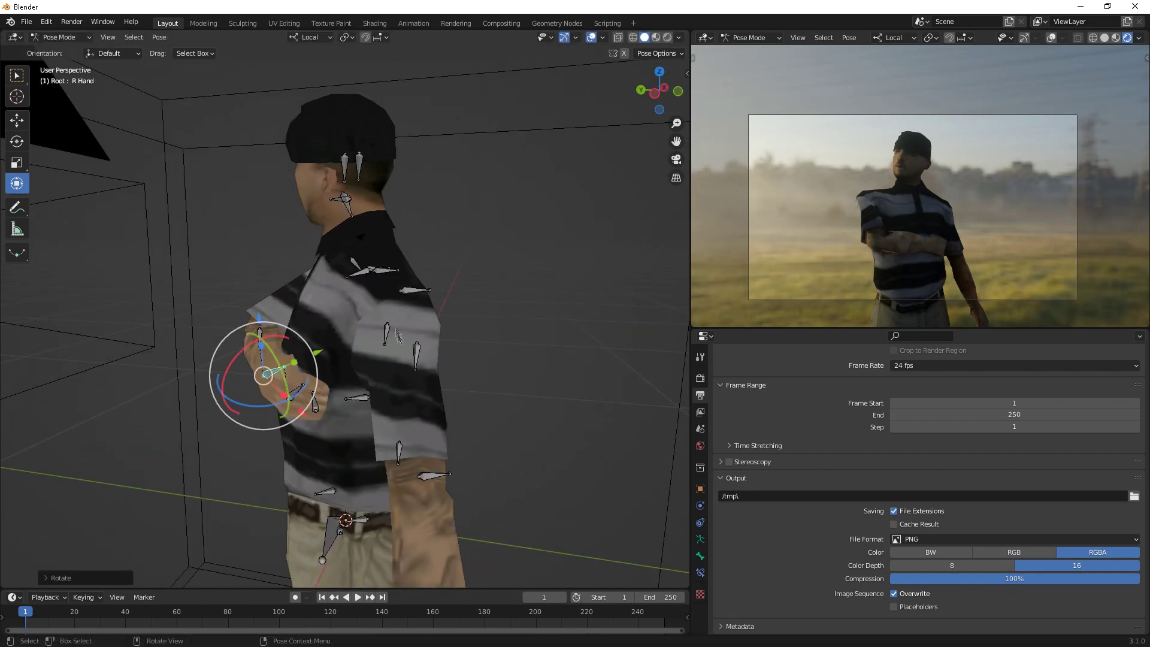
Rotate the left upper arm and forearm bones freely so that the left arm folds over the right one
middle_click_drag(336, 431, 371, 288)
left_click(361, 271)
key("r")
key("r")
left_click(445, 306)
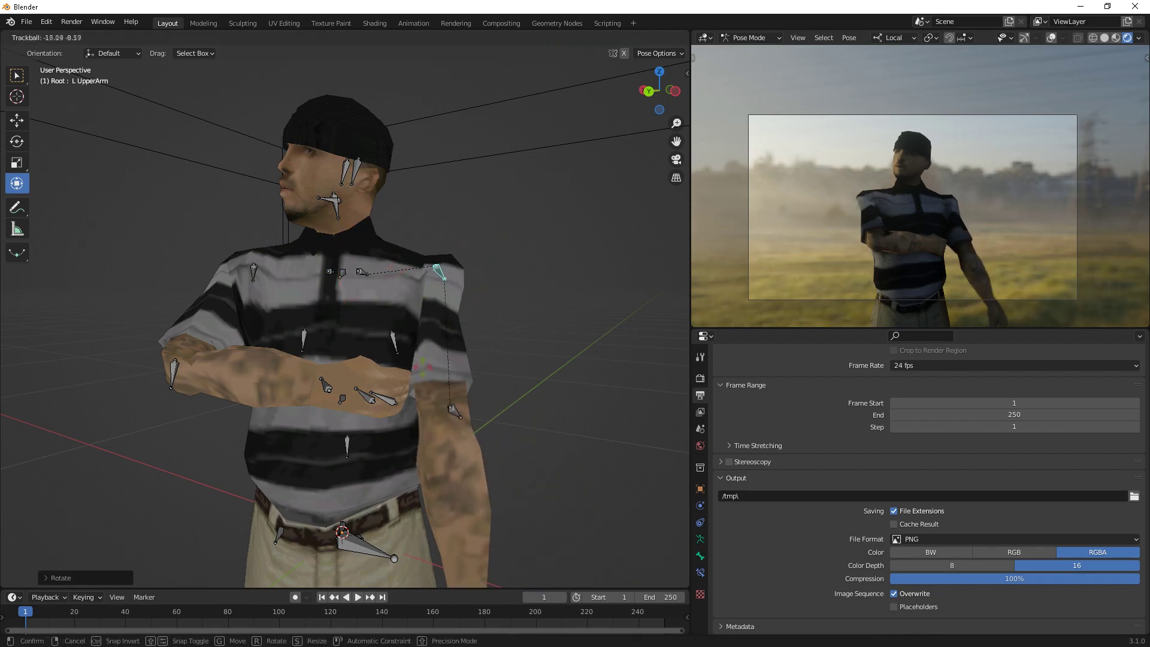
left_click(422, 393)
key("r")
key("r")
left_click(423, 390)
Rotate the left hand bone freely so that the hand rests on the crossed right arm
left_click(288, 352)
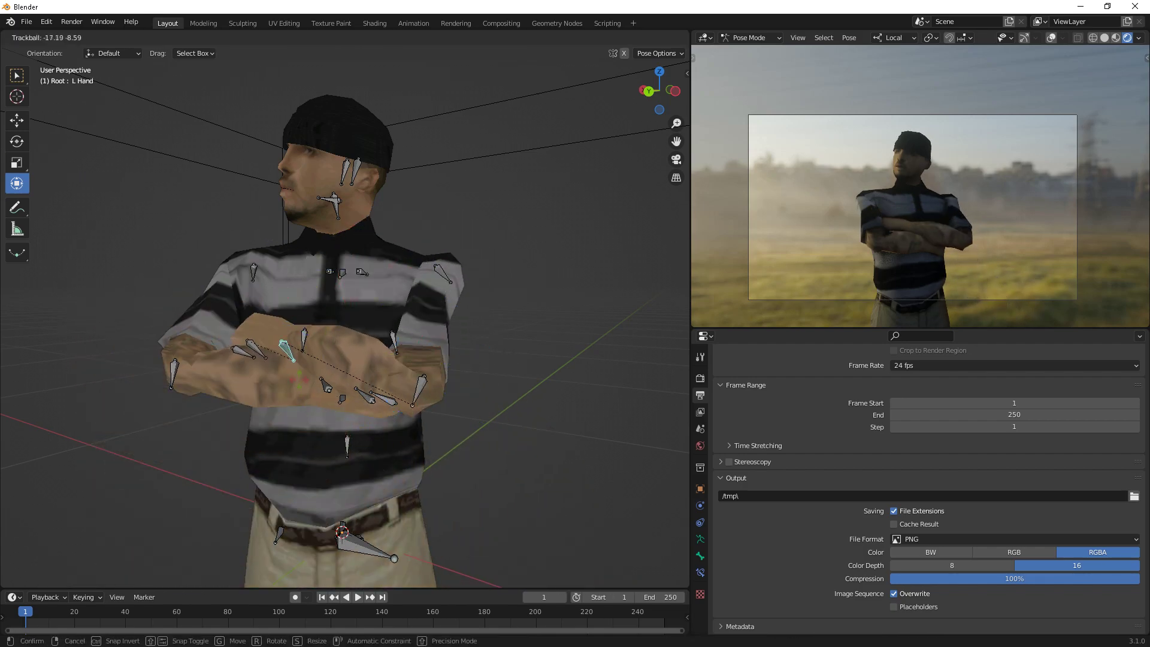
key("r")
key("r")
left_click(312, 366)
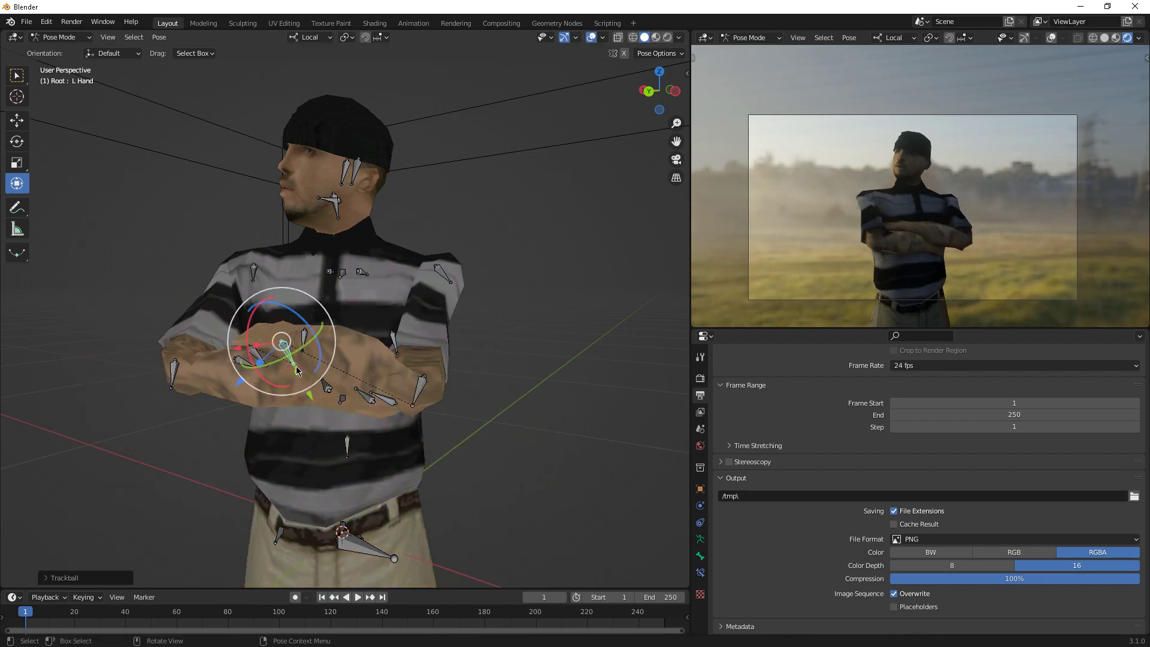
middle_click_drag(311, 367, 383, 383)
scroll(383, 382, "down", 5)
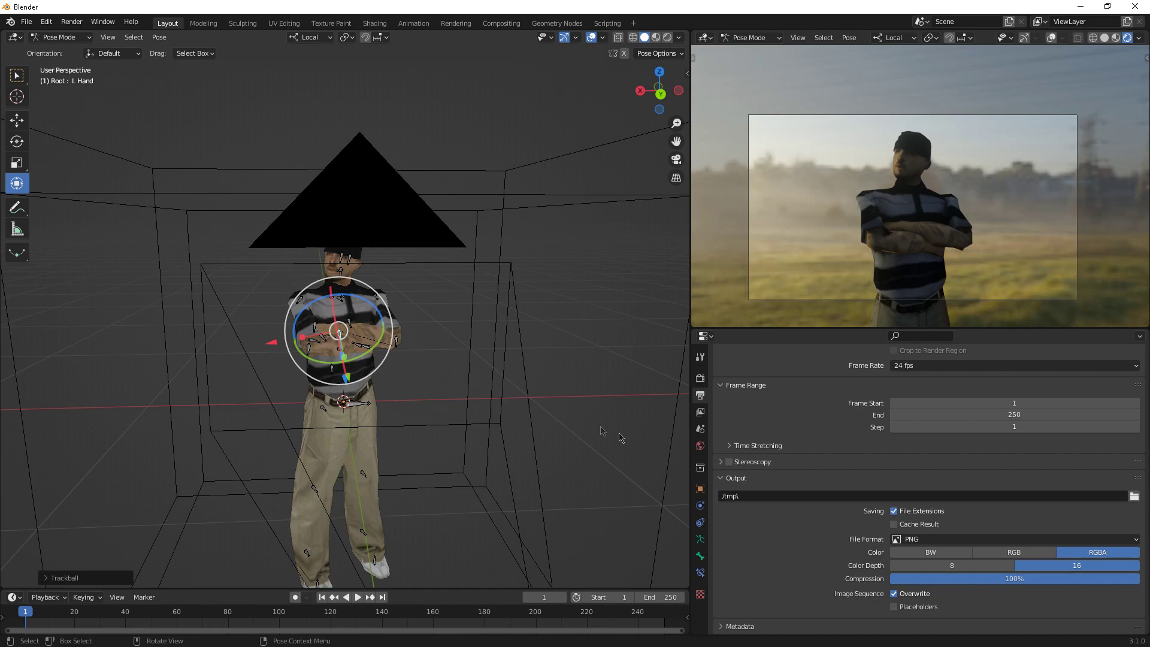
Set the output's horizontal resolution to 1080 px for a square frame
scroll(958, 413, "up", 5)
left_click(958, 393)
type("108")
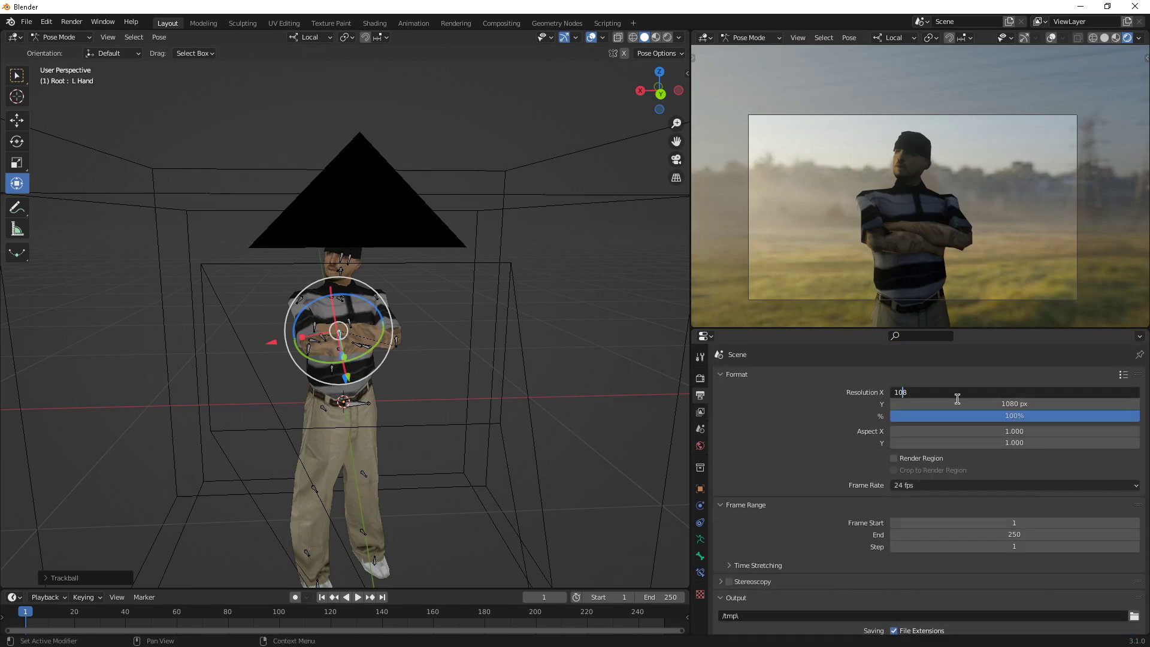
type("0")
key("Return")
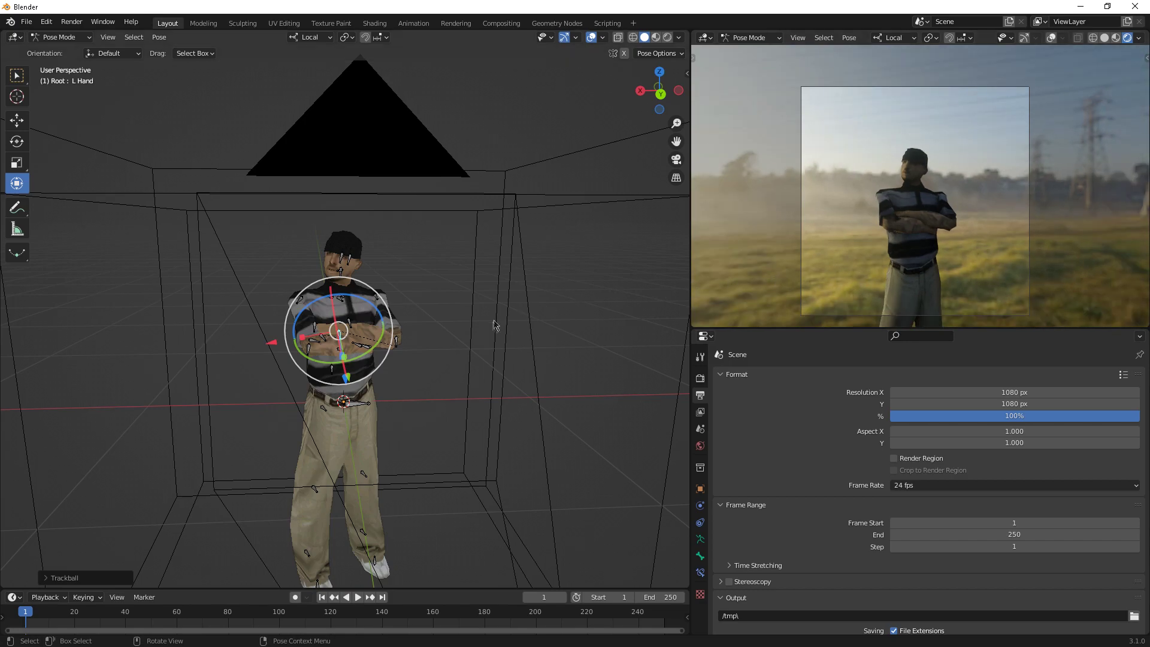
Return to Object Mode, select the camera and open its lens settings
scroll(497, 328, "down", 1)
left_click(699, 378)
key("ctrl+Tab")
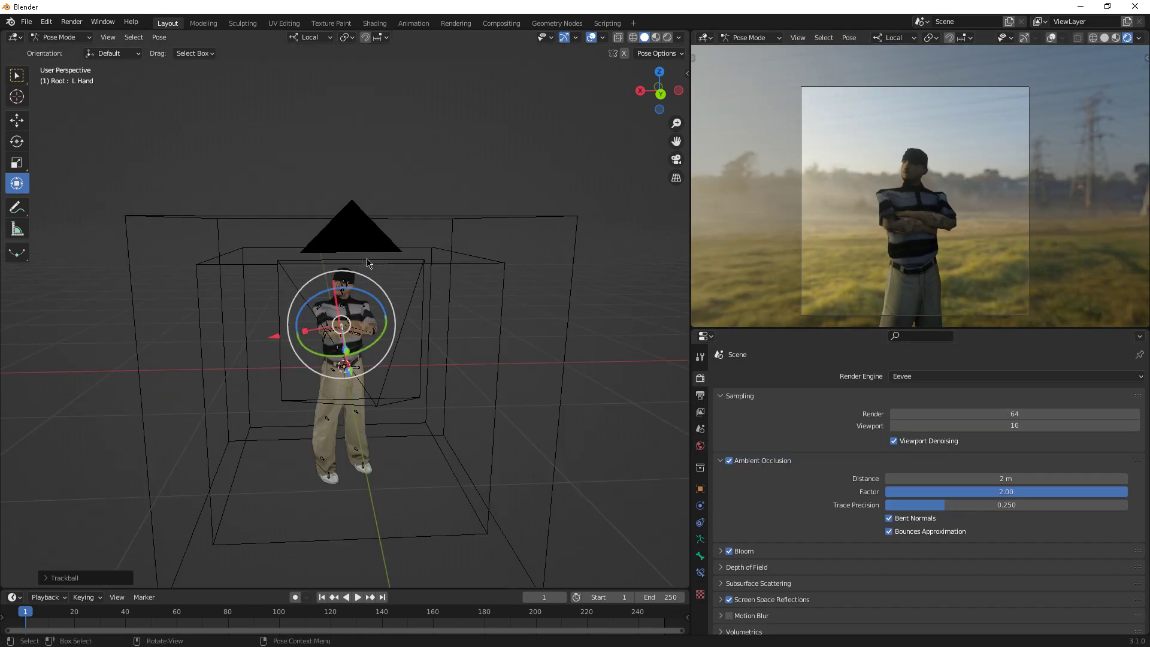
left_click(351, 233)
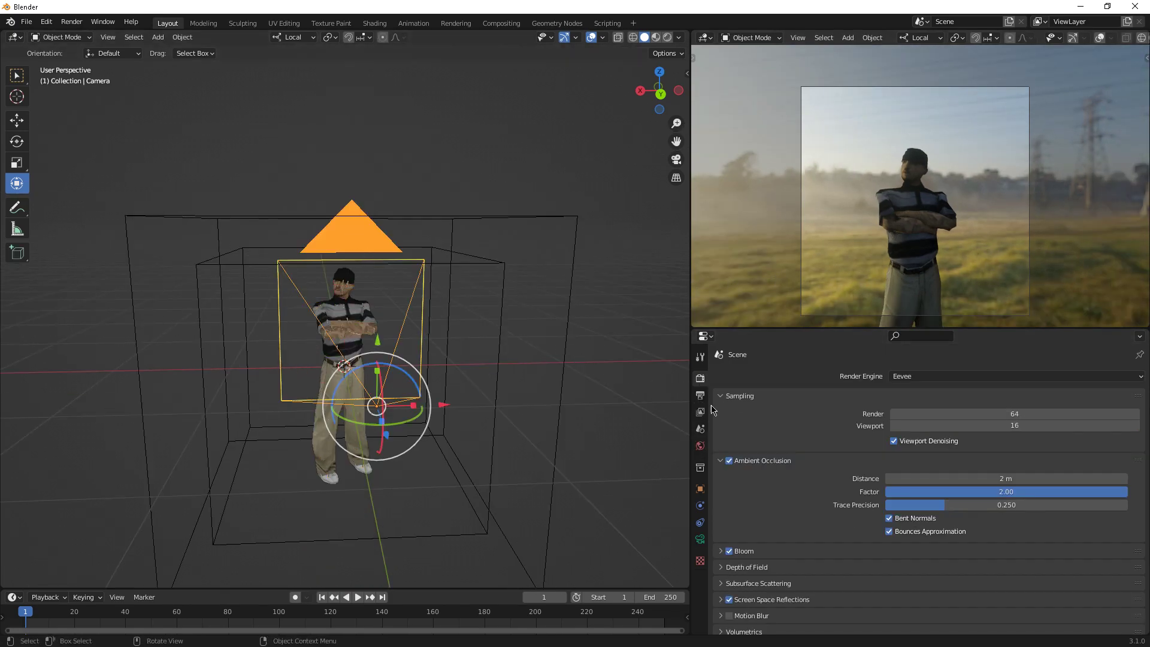
left_click(700, 539)
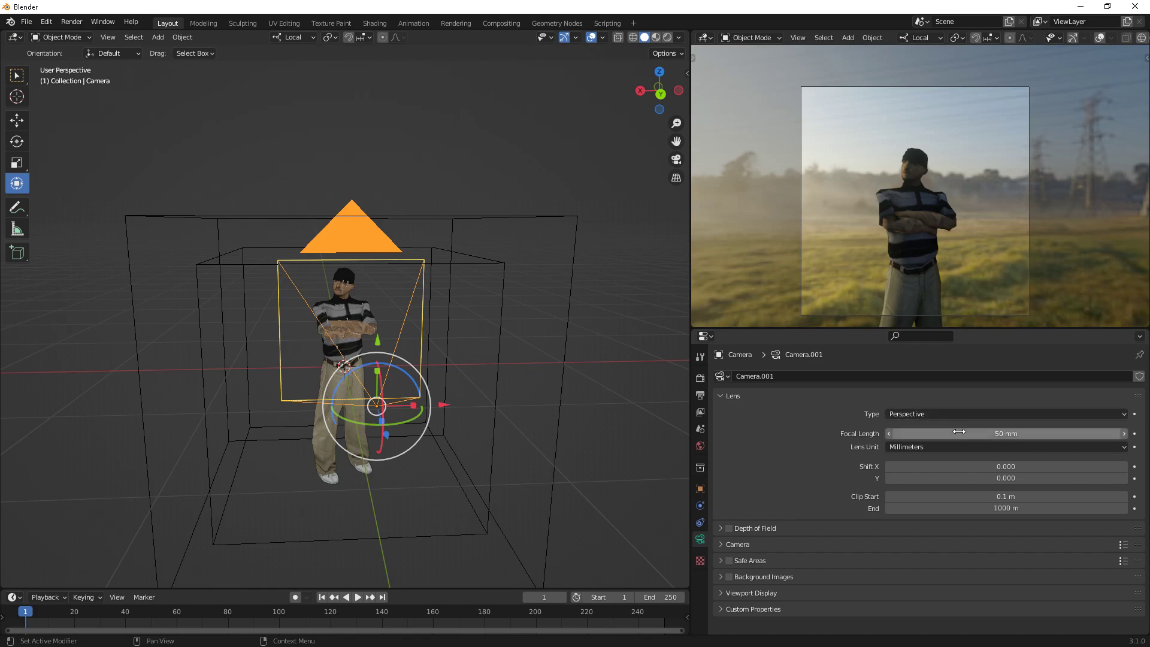
Try an Orthographic camera lens with a scale of 0.8, and switch the lens type back to Perspective
left_click(952, 414)
left_click(938, 427)
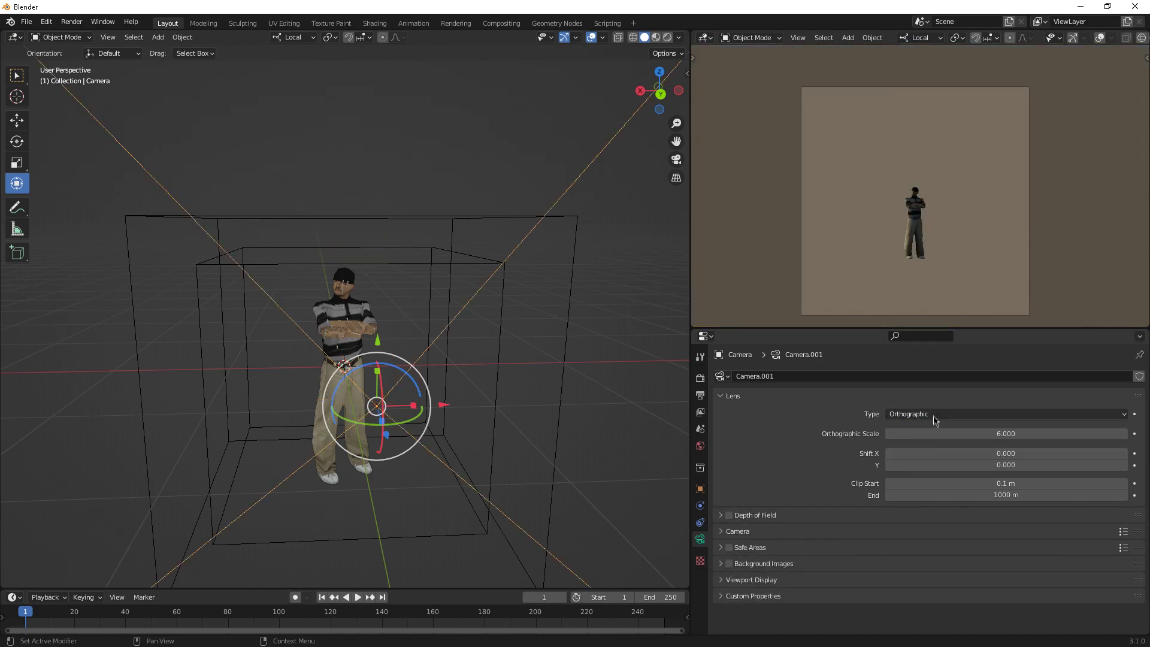
left_click_drag(938, 433, 889, 434)
scroll(845, 171, "down", 4)
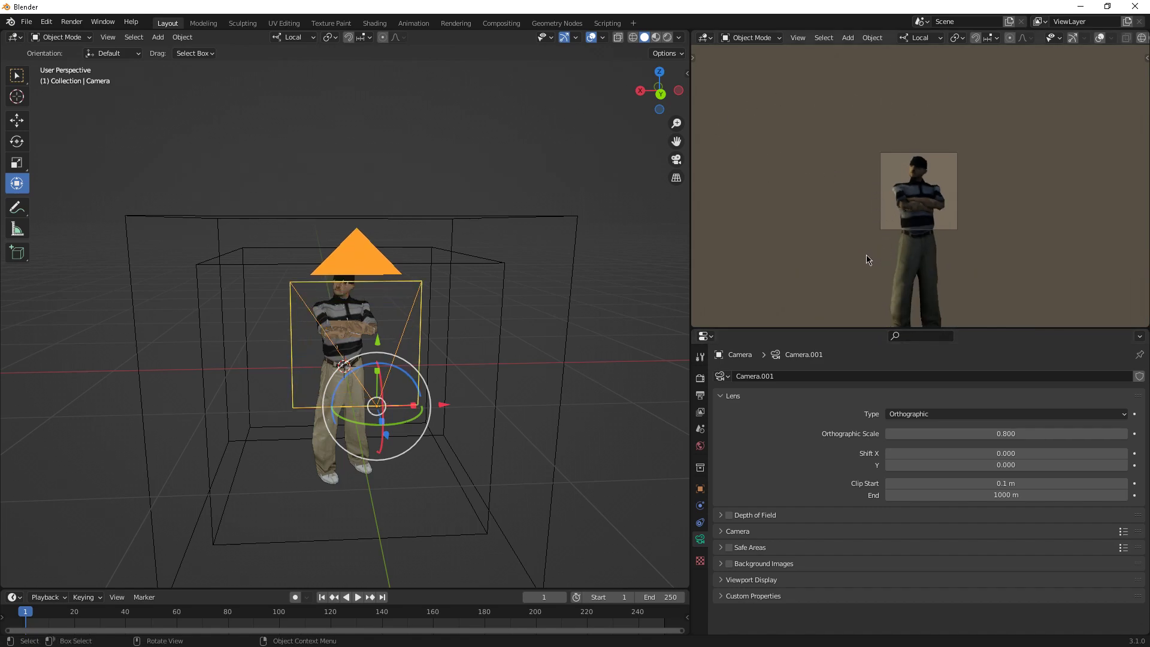
scroll(866, 254, "up", 3)
left_click(932, 414)
left_click(922, 433)
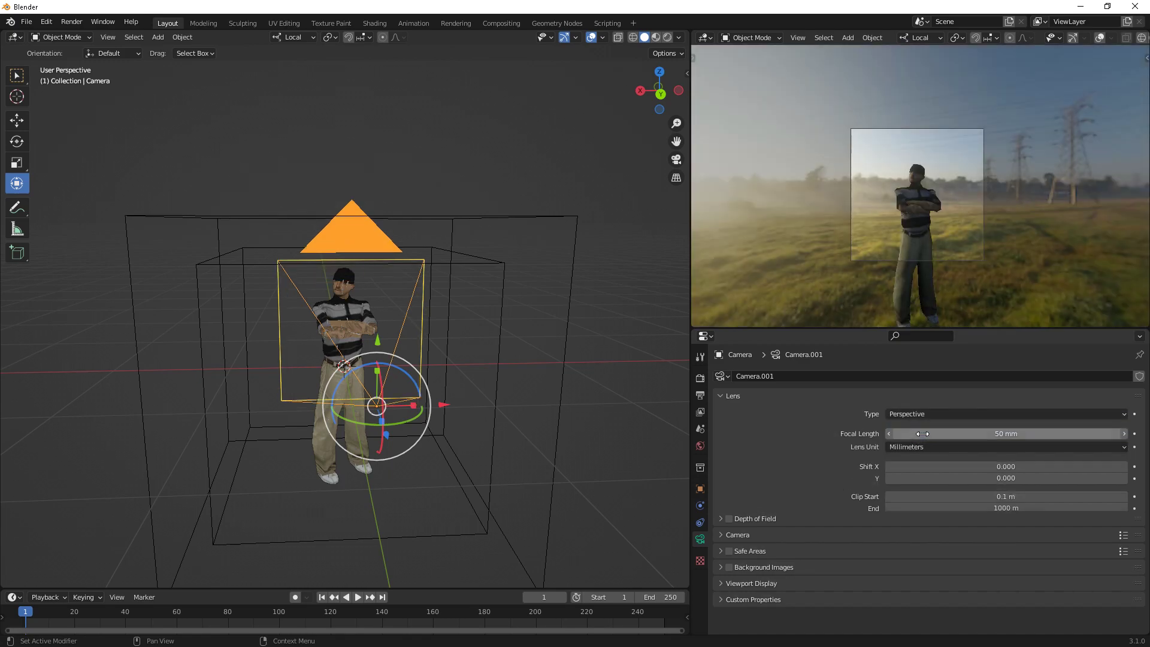
Set the camera's focal length to 119 mm and move the camera farther away from the character
left_click_drag(923, 433, 969, 433)
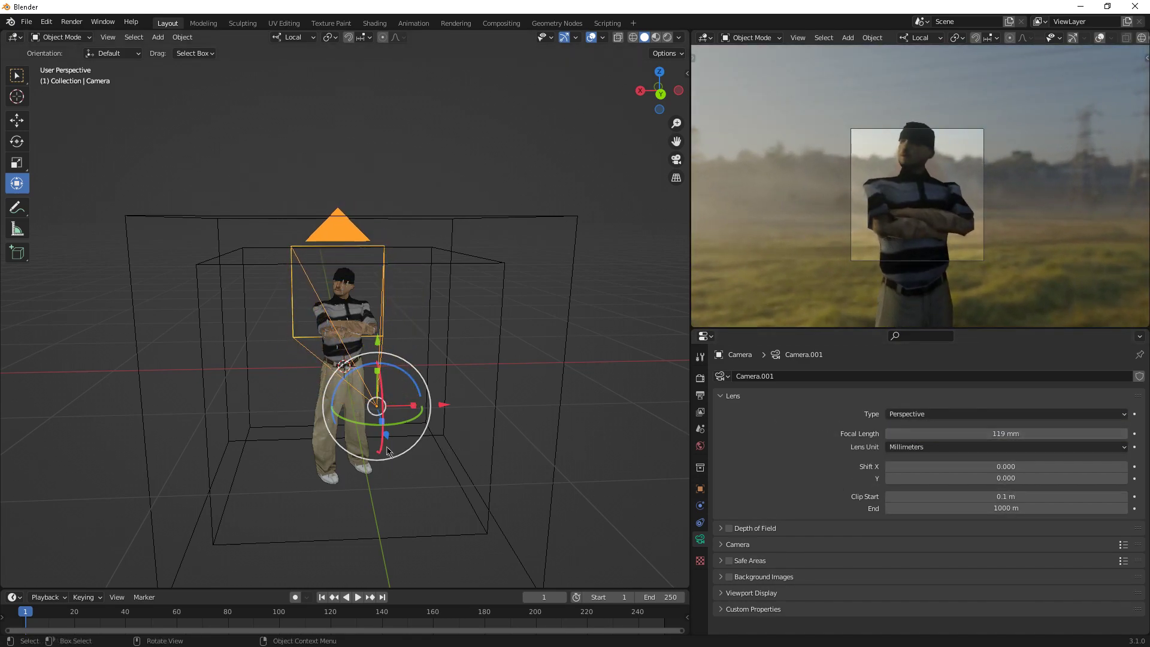
left_click_drag(389, 440, 435, 562)
scroll(861, 271, "up", 6)
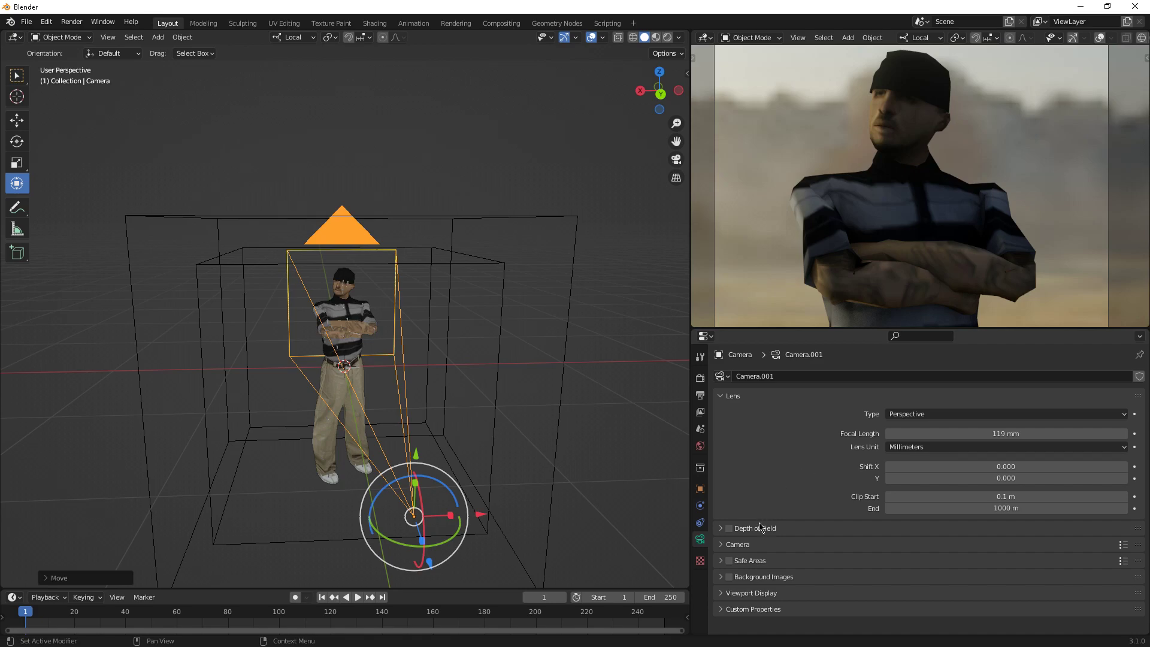
Enable the camera's depth of field and show its settings
left_click(730, 529)
left_click(721, 530)
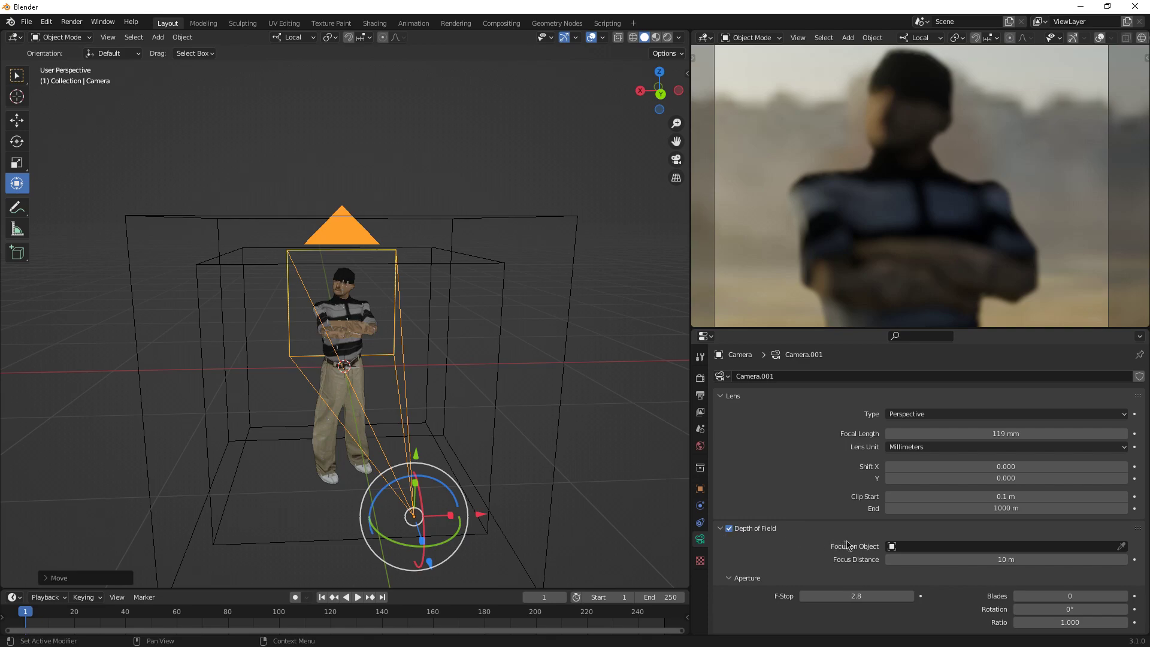
Try the character mesh as the depth of field's focus object, and clear that focus object
key("e")
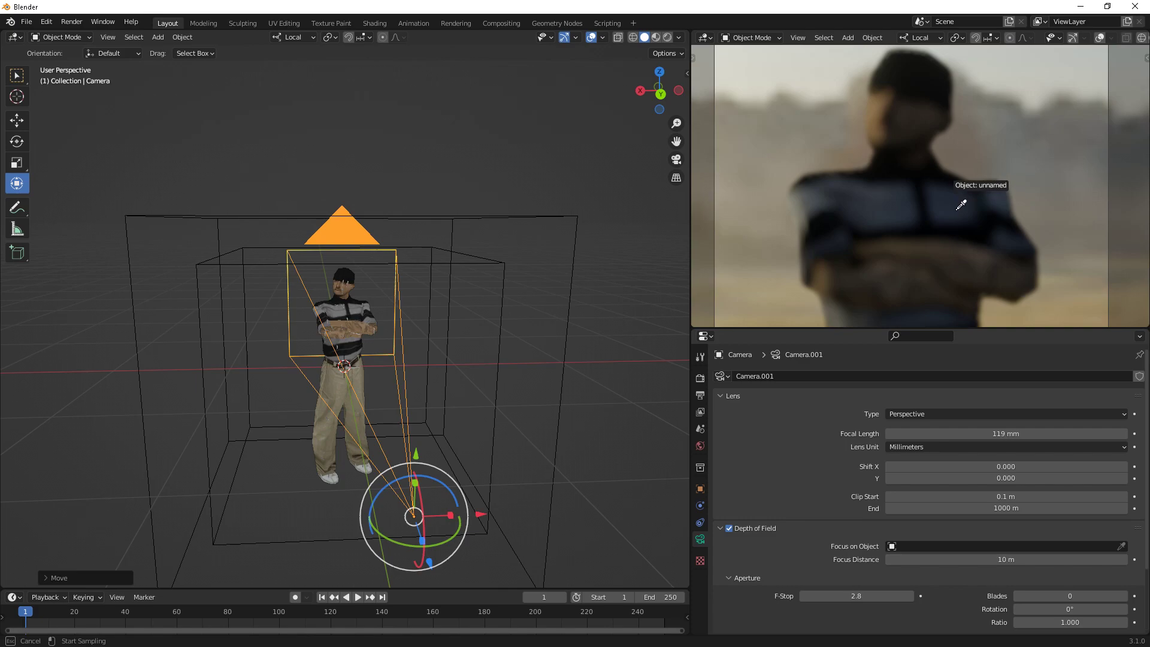
left_click(959, 205)
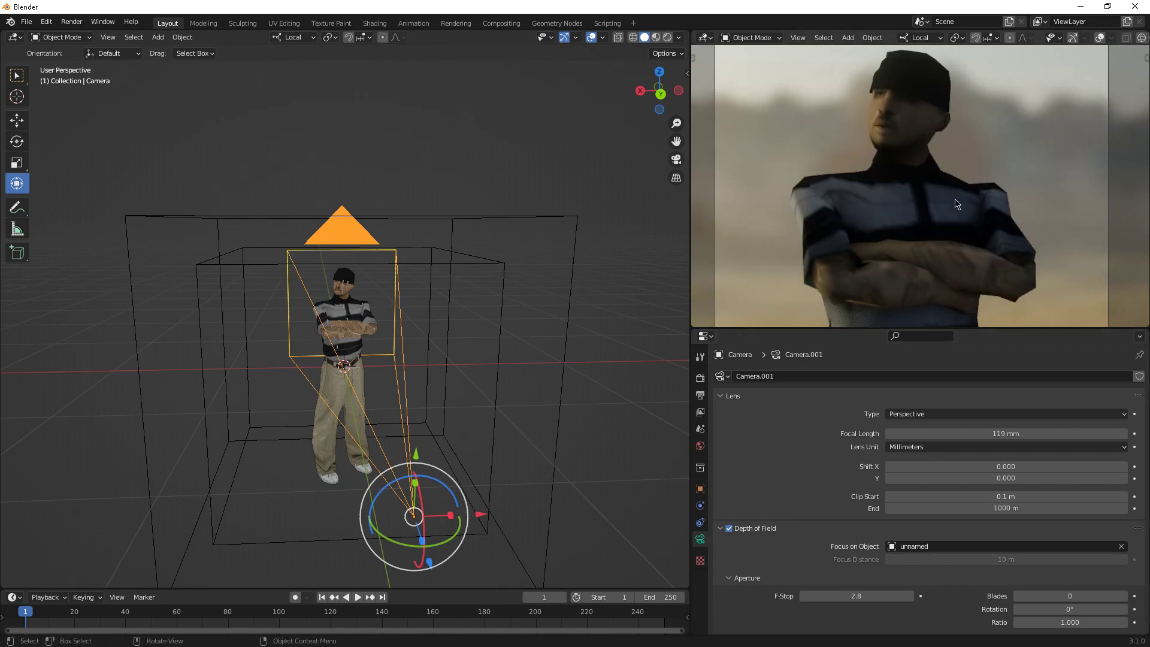
left_click(1121, 546)
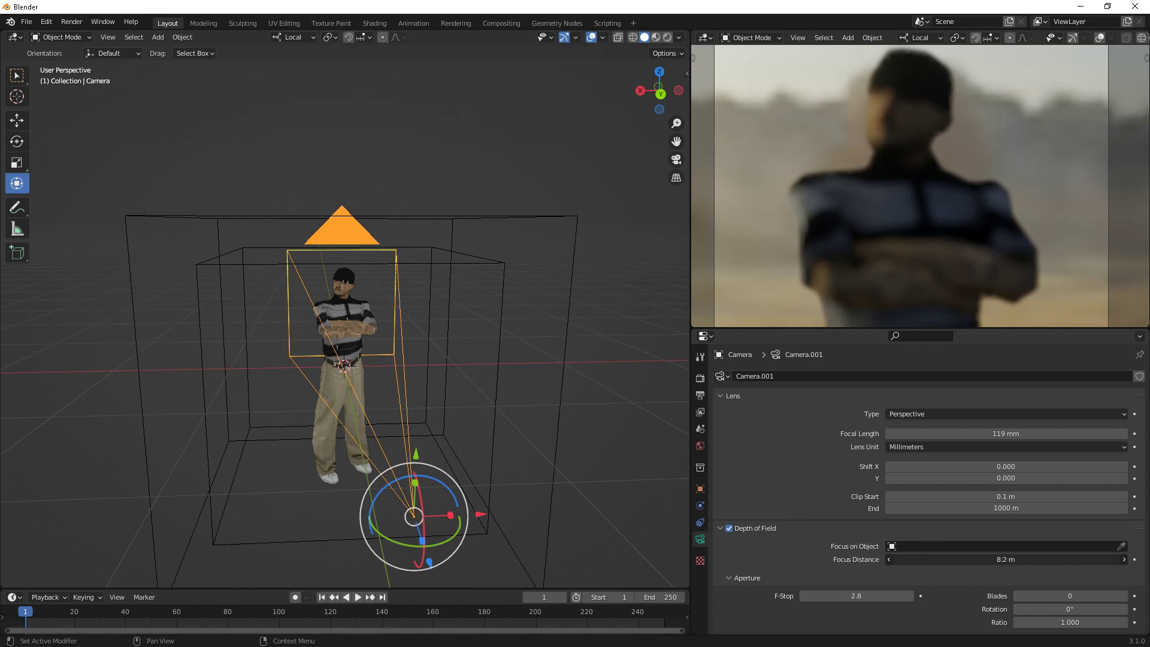
Set the camera's focus distance to 2.8 m and pick the character mesh as the depth of field's focus object
left_click_drag(1007, 559, 986, 559)
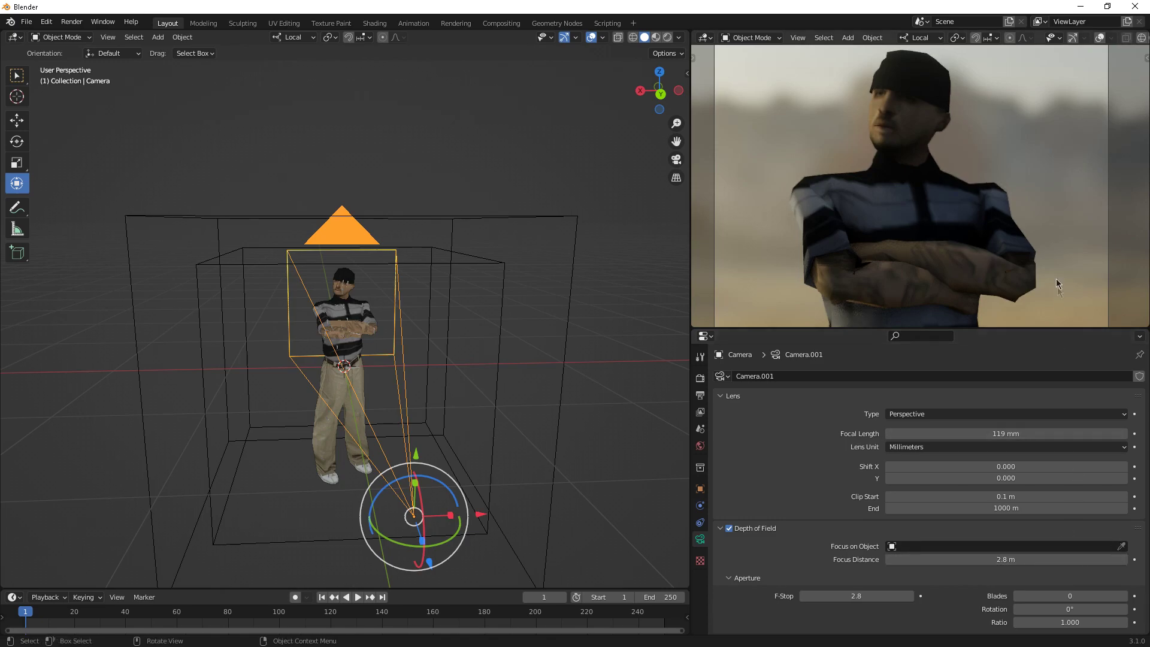
left_click(1121, 547)
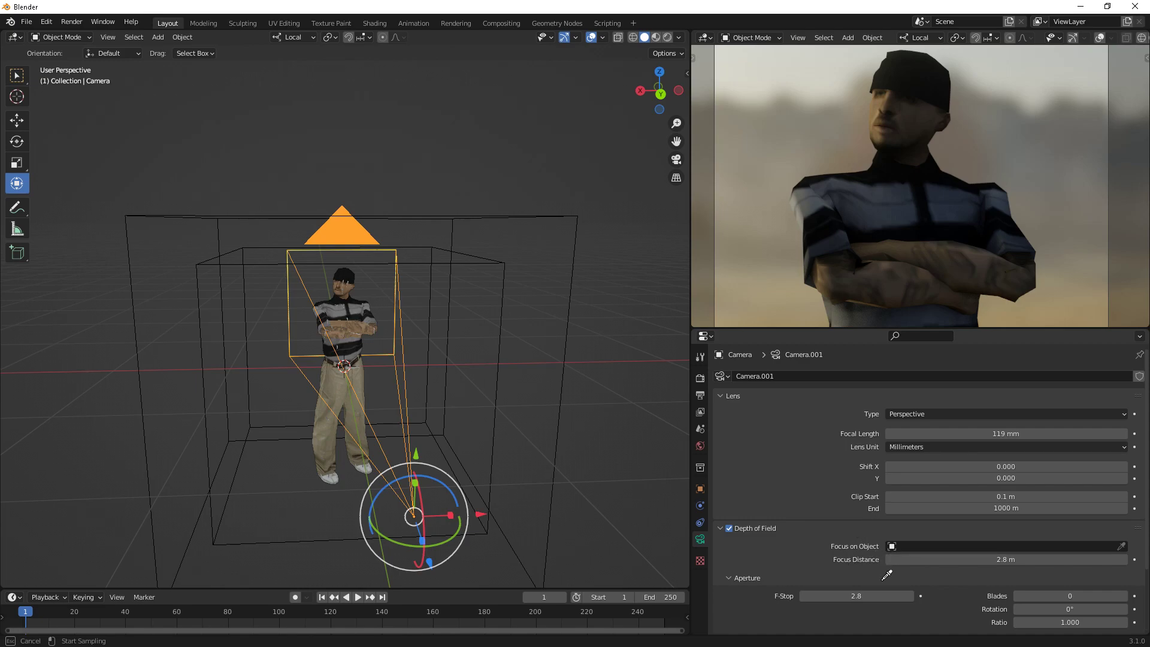
left_click(946, 208)
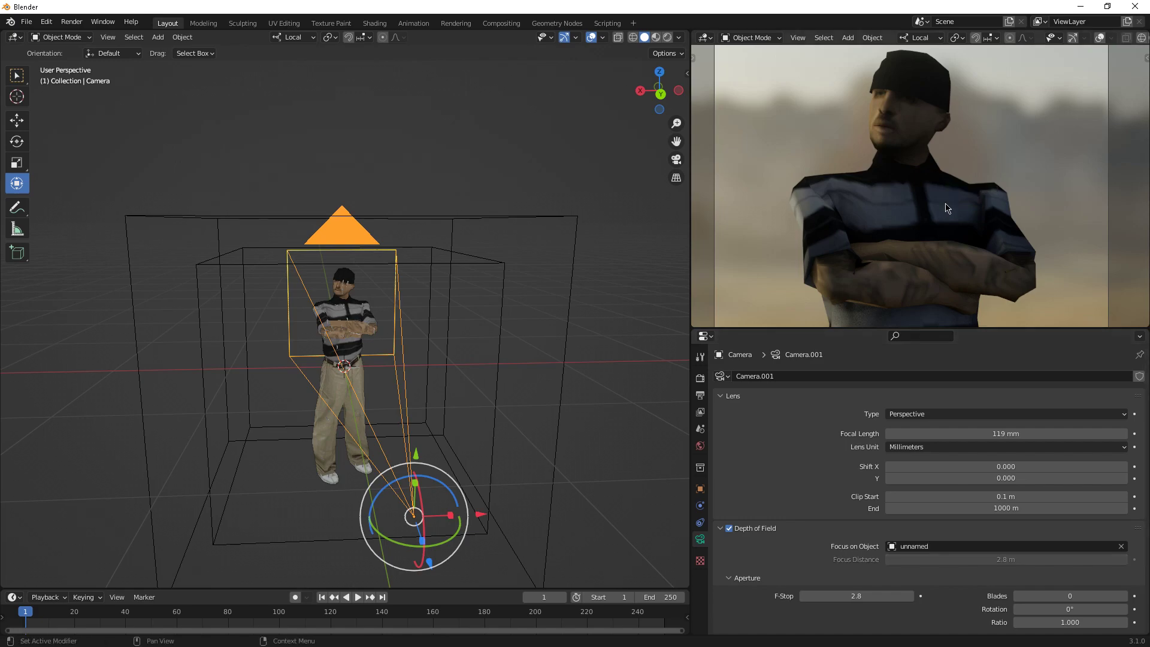
Set the depth of field's aperture F-Stop to 2.4, keeping the aperture ratio at 1
scroll(857, 548, "down", 2)
mouse_move(856, 548)
left_mouse_down()
mouse_move(827, 548)
mouse_move(839, 548)
left_mouse_up()
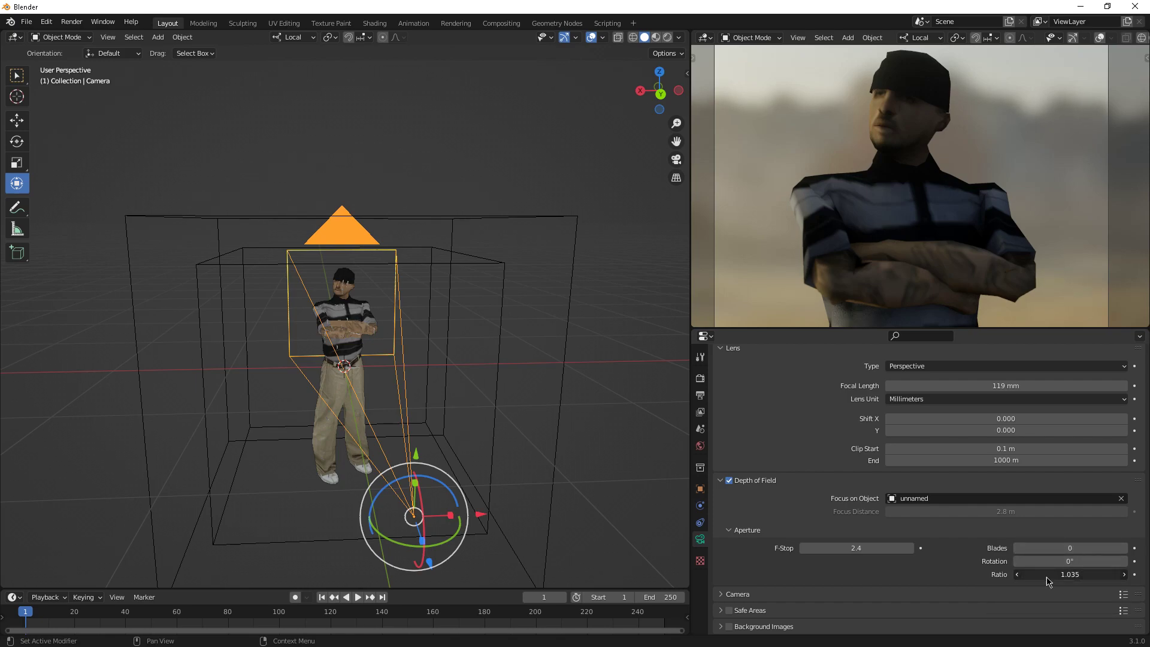
scroll(898, 569, "down", 1)
scroll(839, 569, "up", 3)
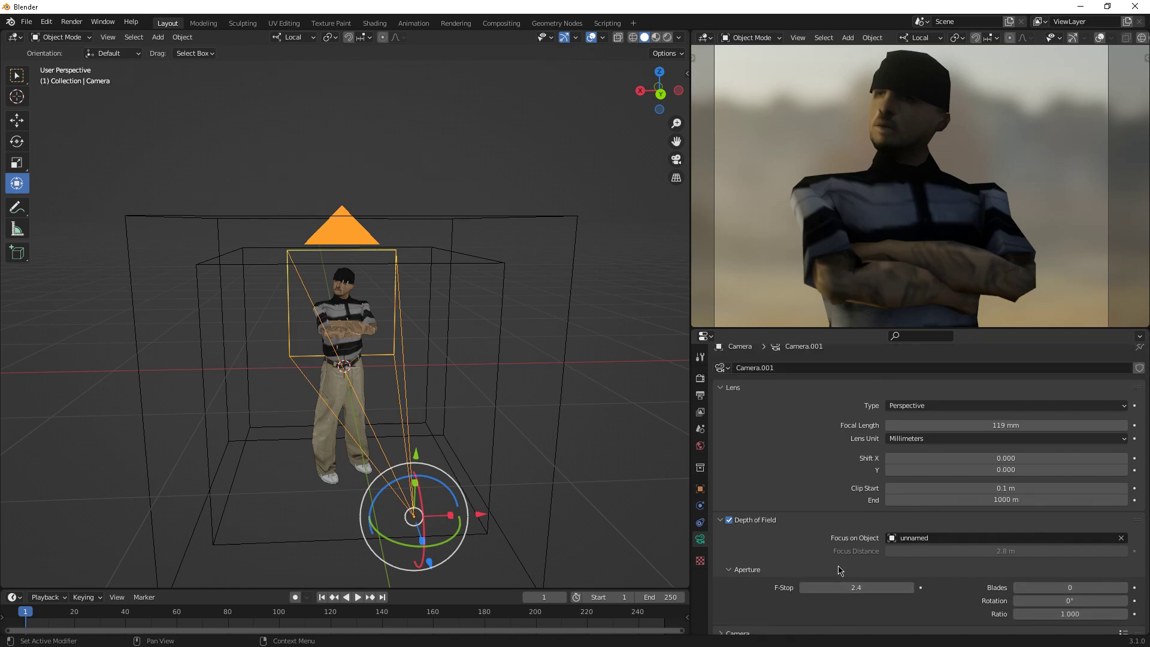
Deselect the camera and add a Sun light to the scene
left_click(677, 446)
scroll(813, 267, "down", 2)
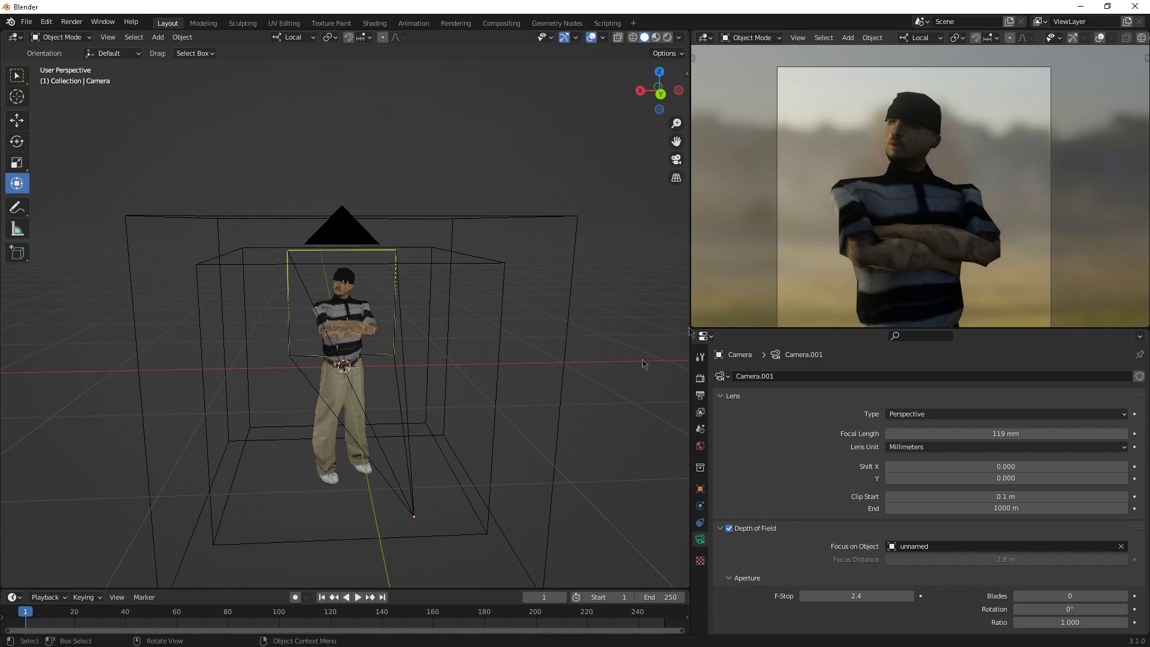
key("shift+a")
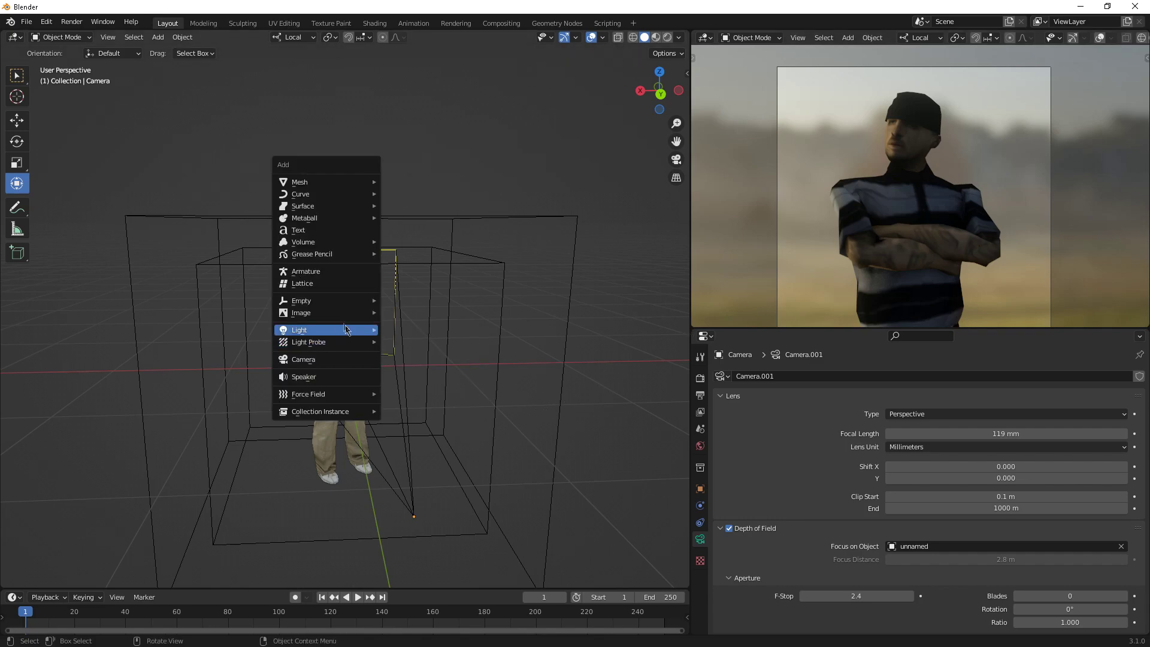
mouse_move(342, 333)
left_click(406, 343)
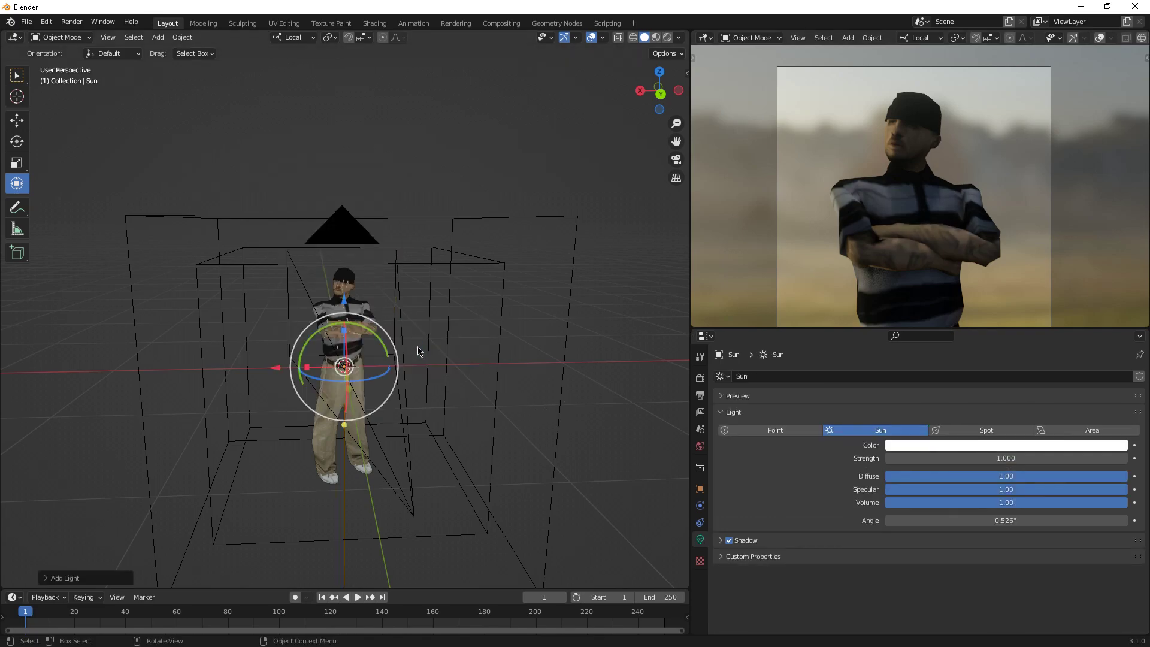
Move the sun up beside the character's head and rotate it so its beam points diagonally down toward the character
middle_click_drag(500, 393, 436, 401)
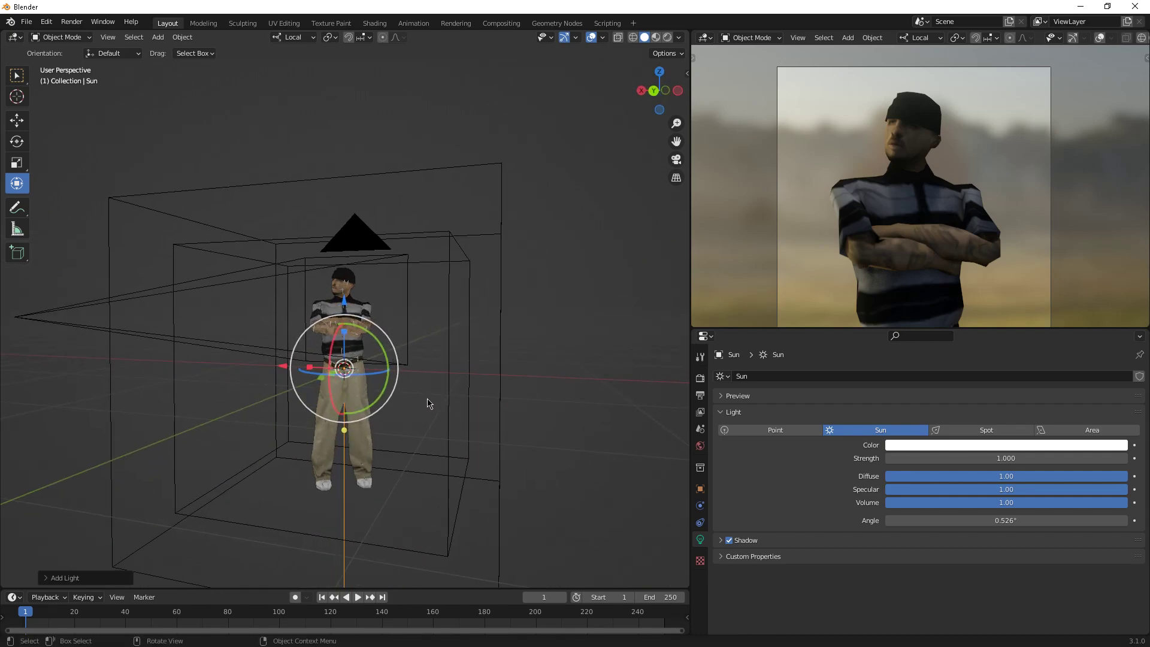
middle_click_drag(431, 403, 424, 406)
key("g")
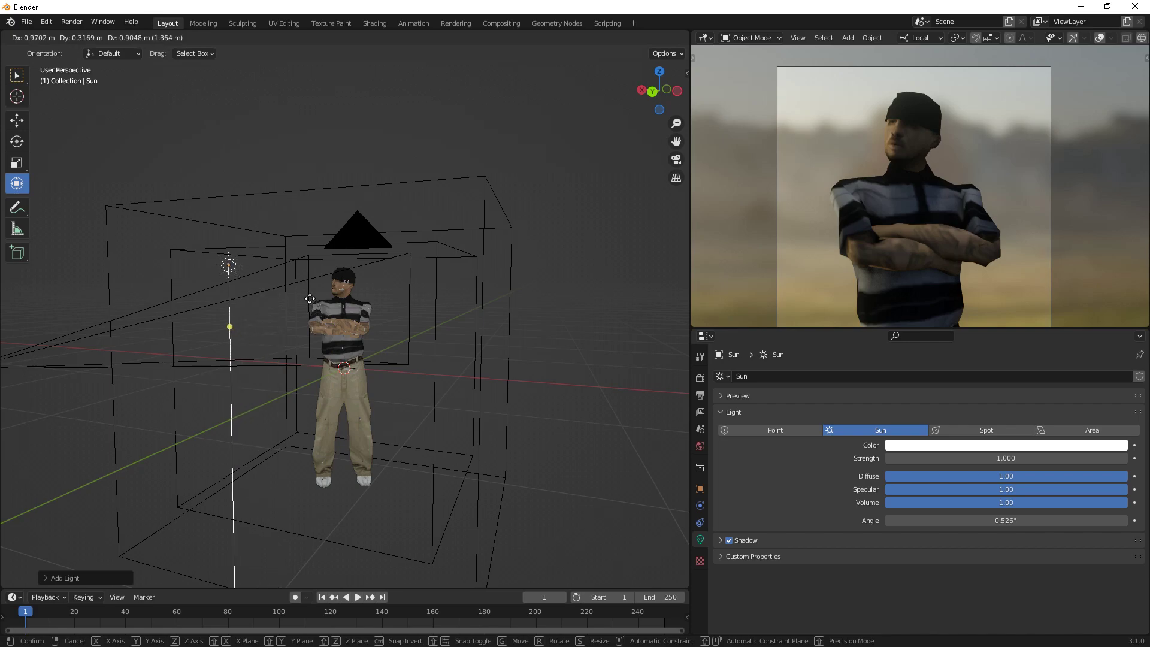
left_click(305, 292)
key("r")
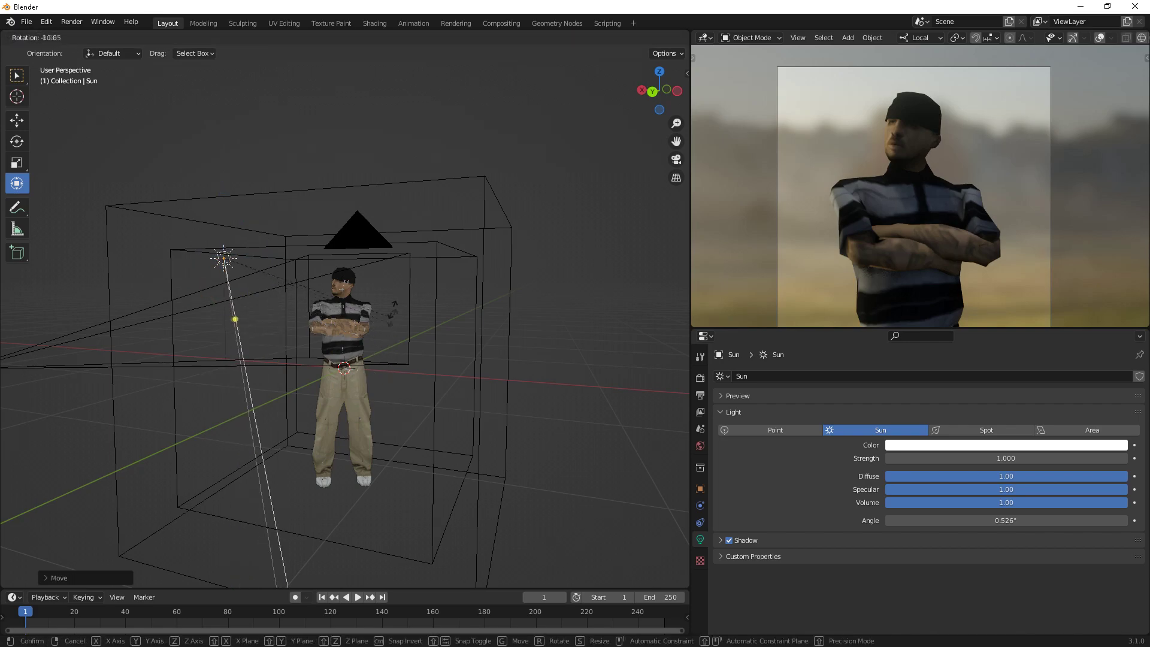
left_click(389, 311)
scroll(970, 250, "up", 3)
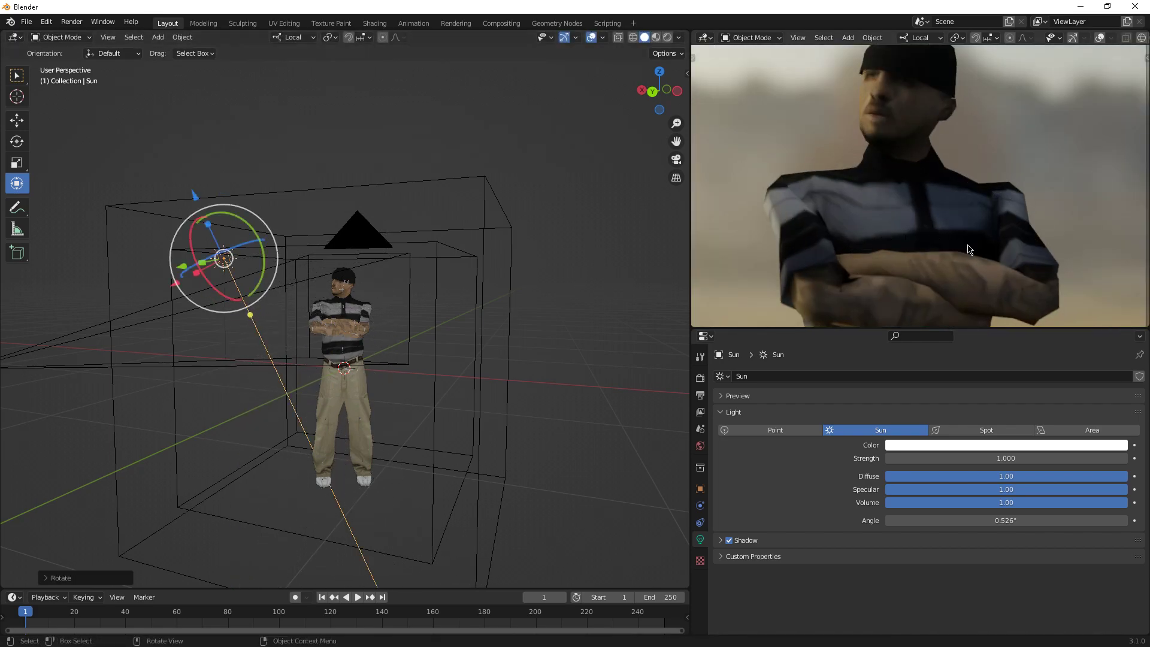
key("r")
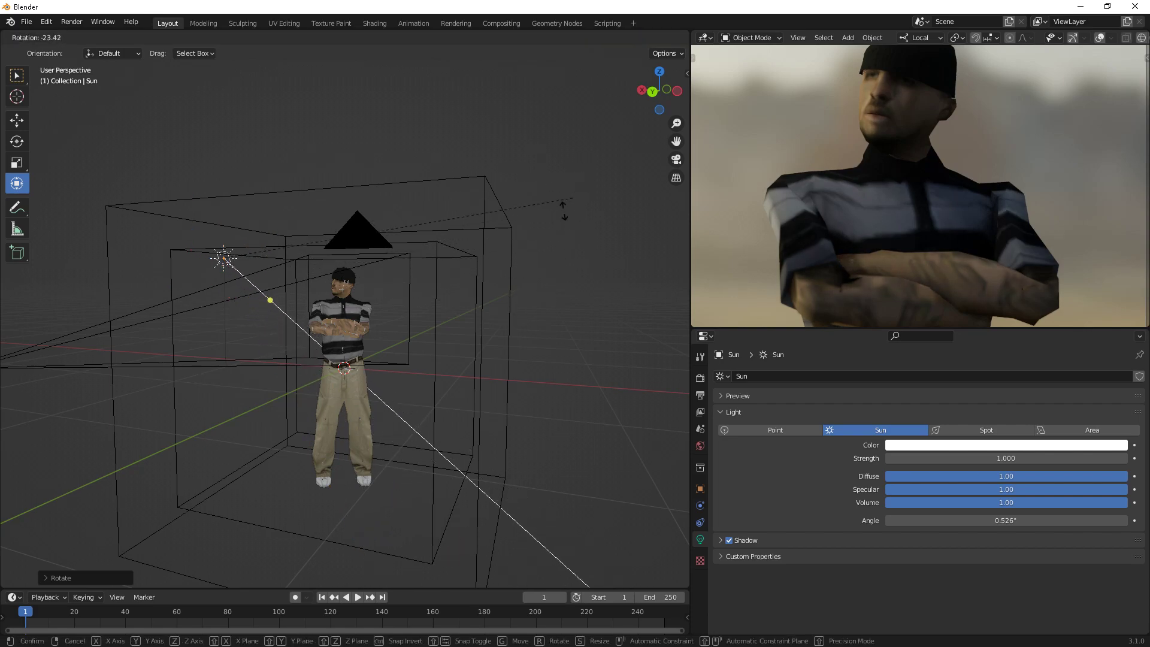
left_click(539, 236)
Set the sun's strength to 6.49 and its color to a fully saturated orange with a hue of about 0.049
left_click(953, 446)
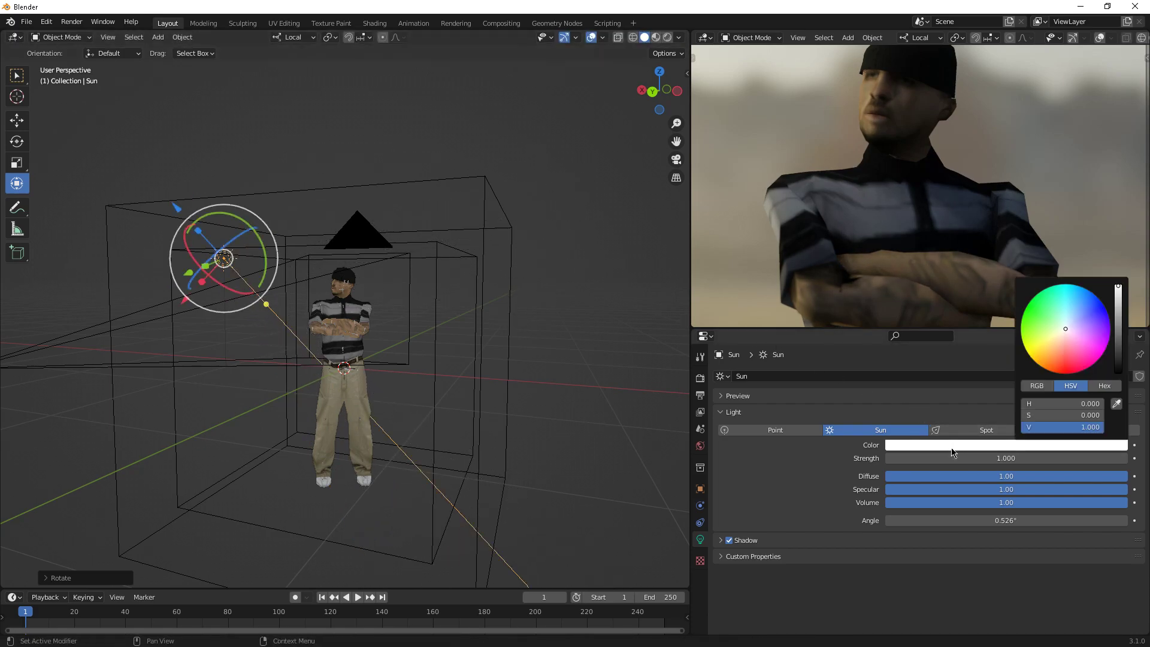
left_click_drag(1046, 347, 1032, 359)
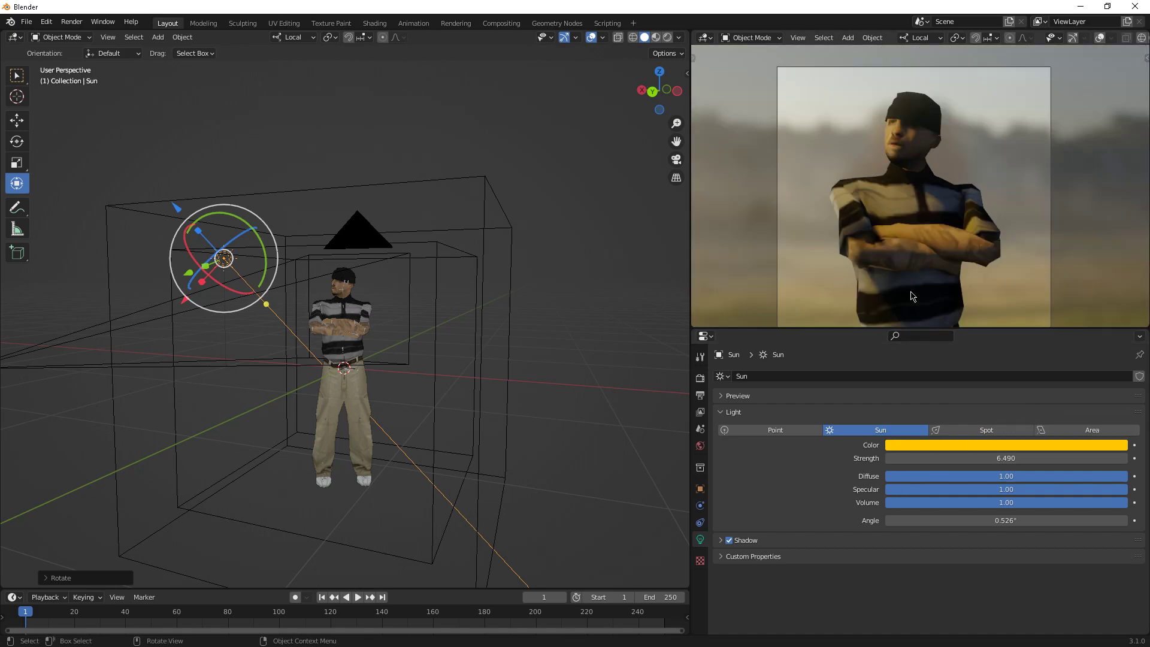
scroll(911, 295, "up", 2)
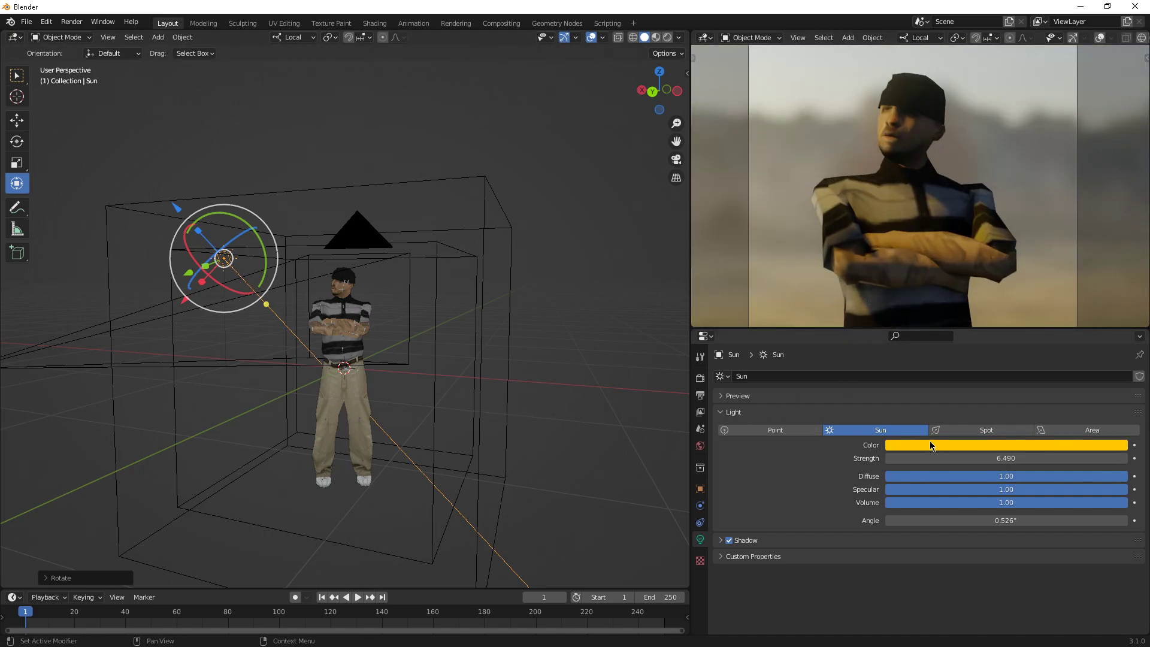
left_click(931, 446)
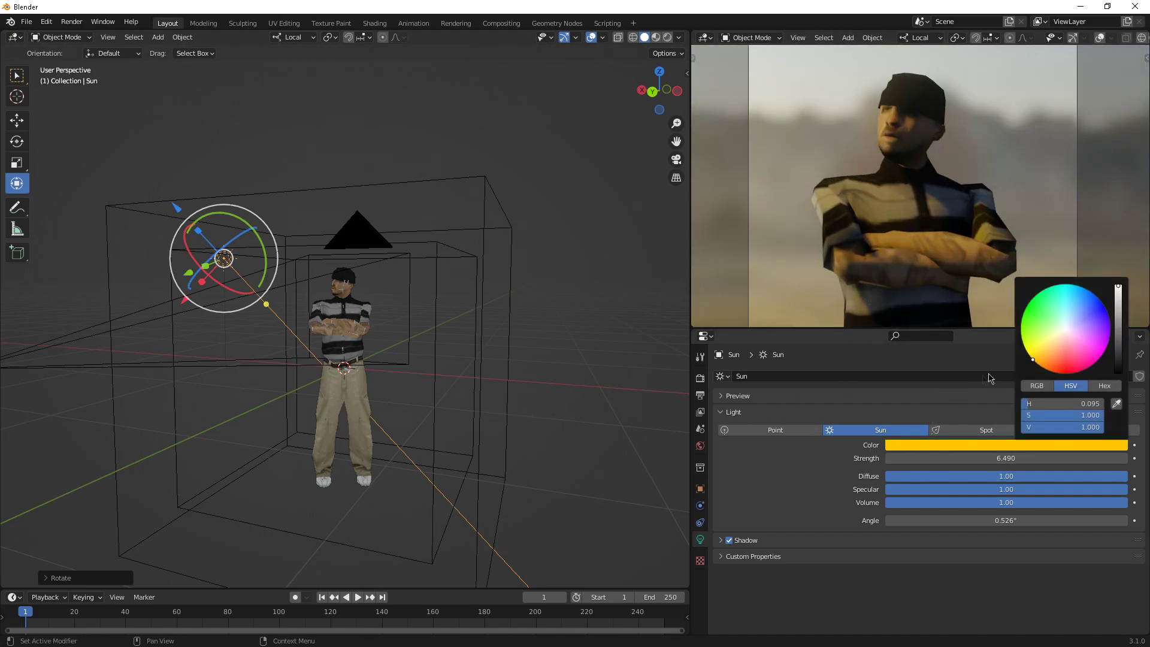
left_click_drag(1037, 359, 1044, 369)
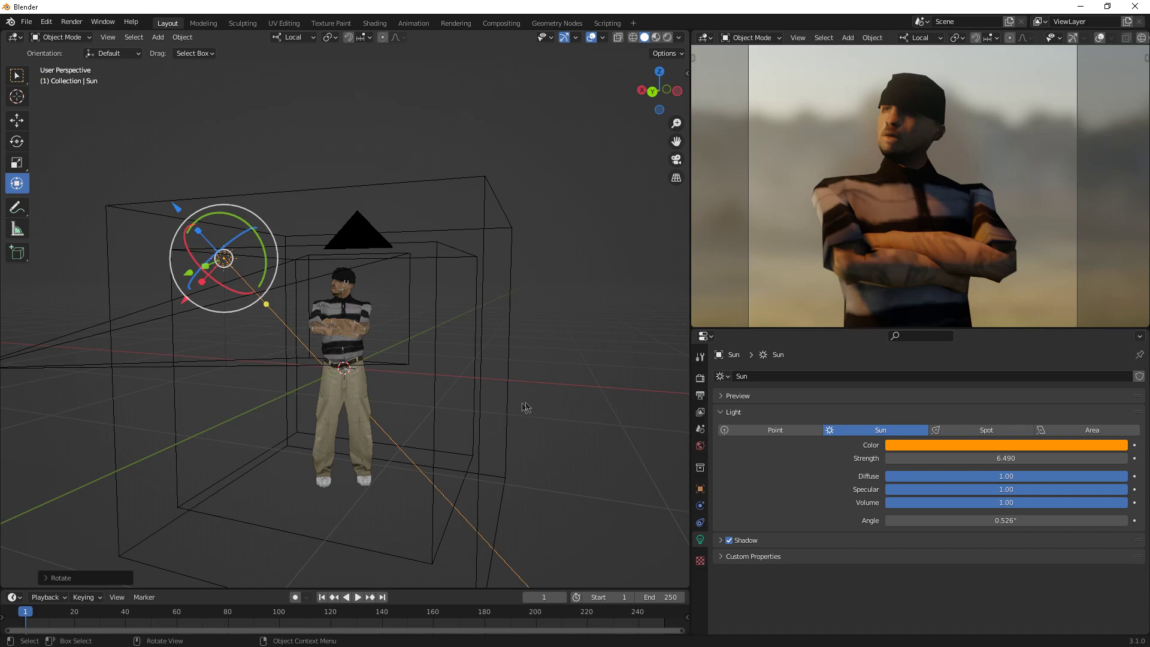
Expand the sun's shadow settings and enable contact shadows
scroll(521, 406, "down", 2)
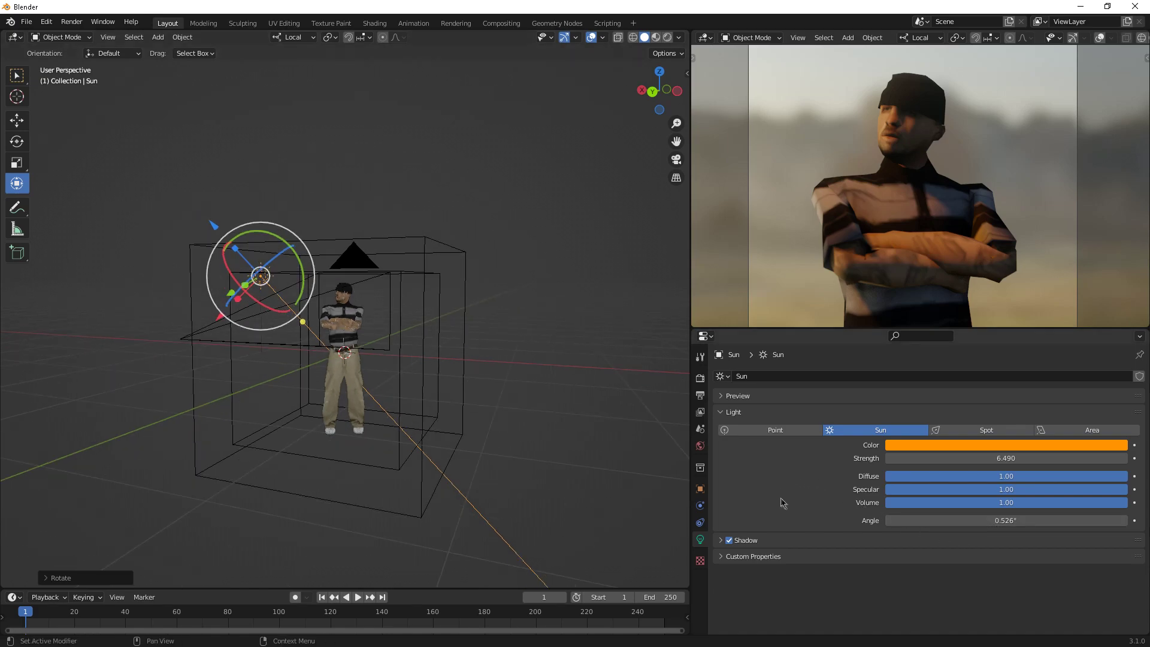
left_click(722, 545)
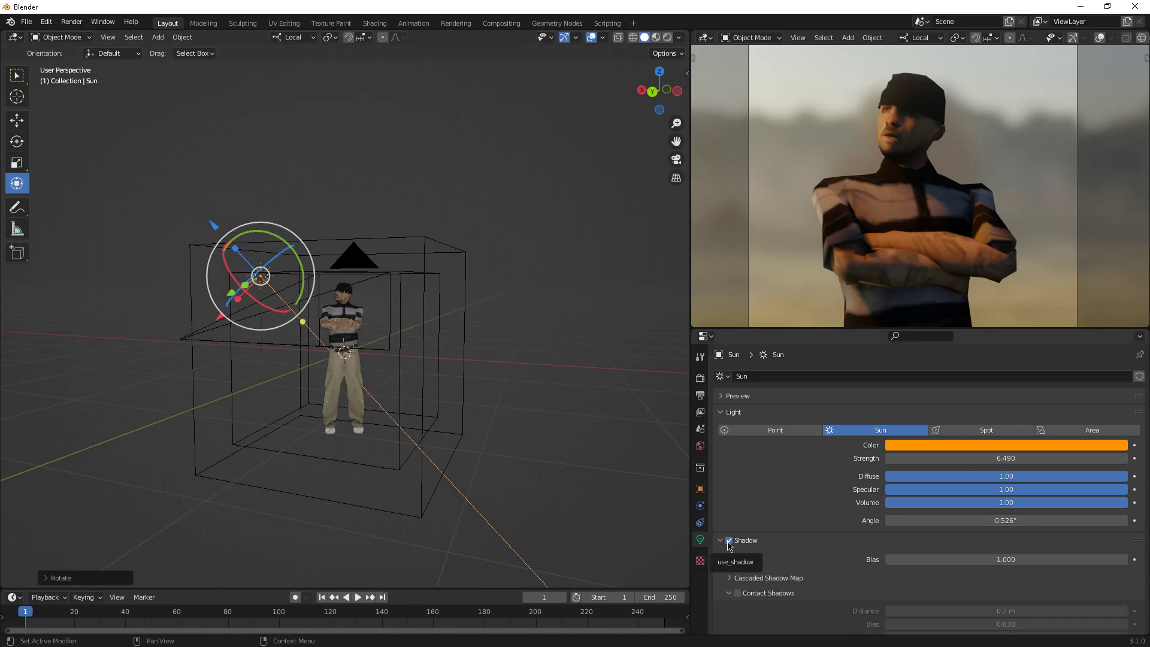
scroll(730, 548, "down", 1)
left_click(737, 569)
Duplicate the sun light and place the copy slightly farther from the character, on the same side as the original
middle_click_drag(407, 419, 352, 367)
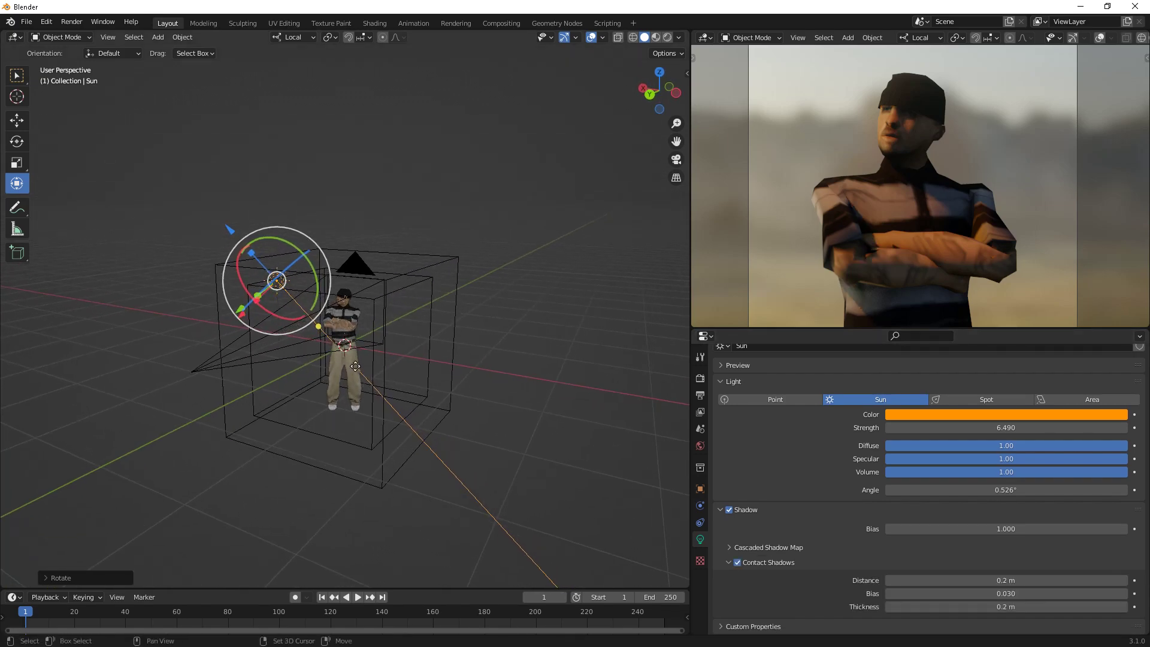
key("shift+d")
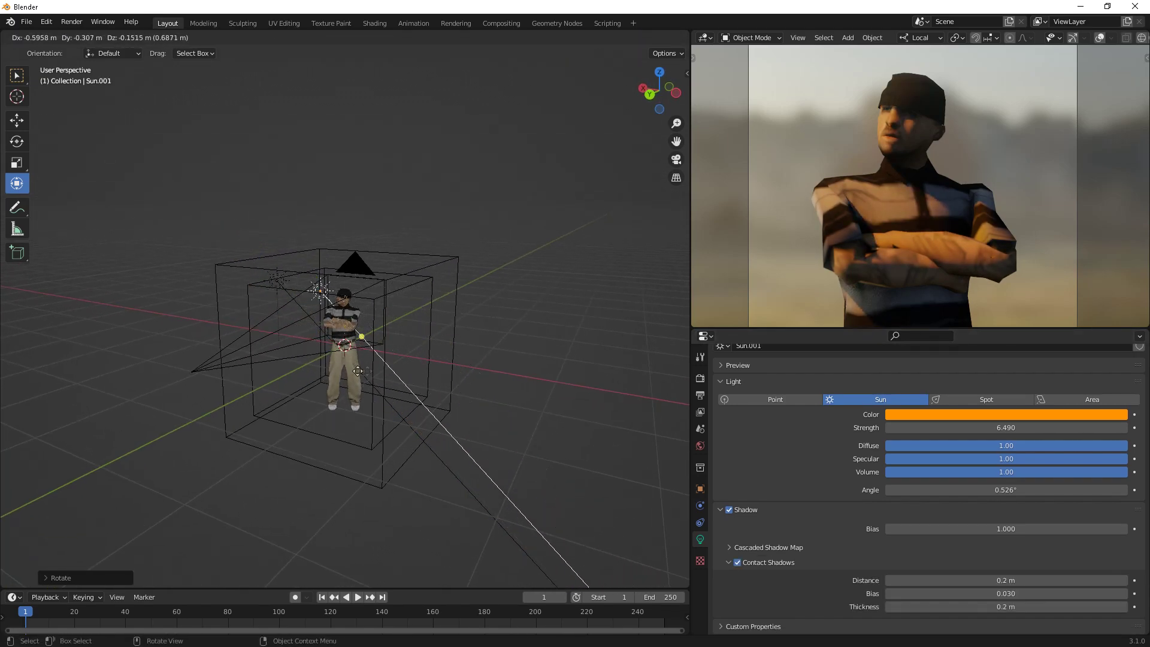
left_click(312, 382)
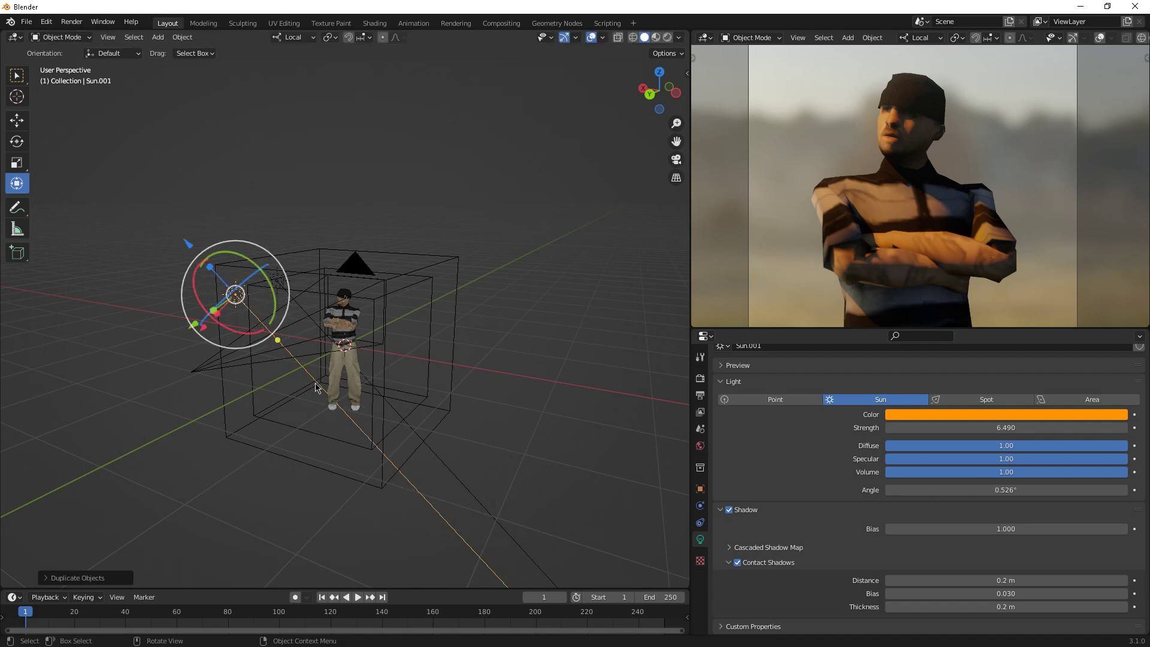
Duplicate the second sun, place the copy on the character's opposite side, and change its light type to Point
key("shift+d")
left_click(510, 382)
left_click(812, 399)
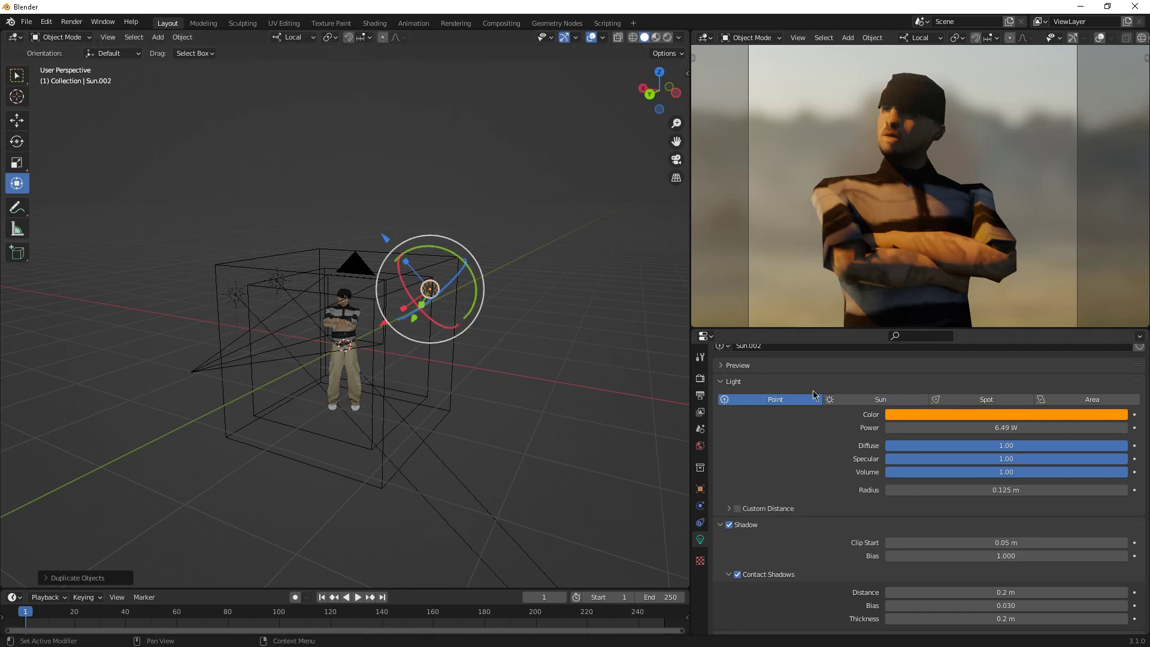
Move the point light close to the character, near the shoulder on the side opposite the suns
scroll(473, 336, "up", 4)
key("g")
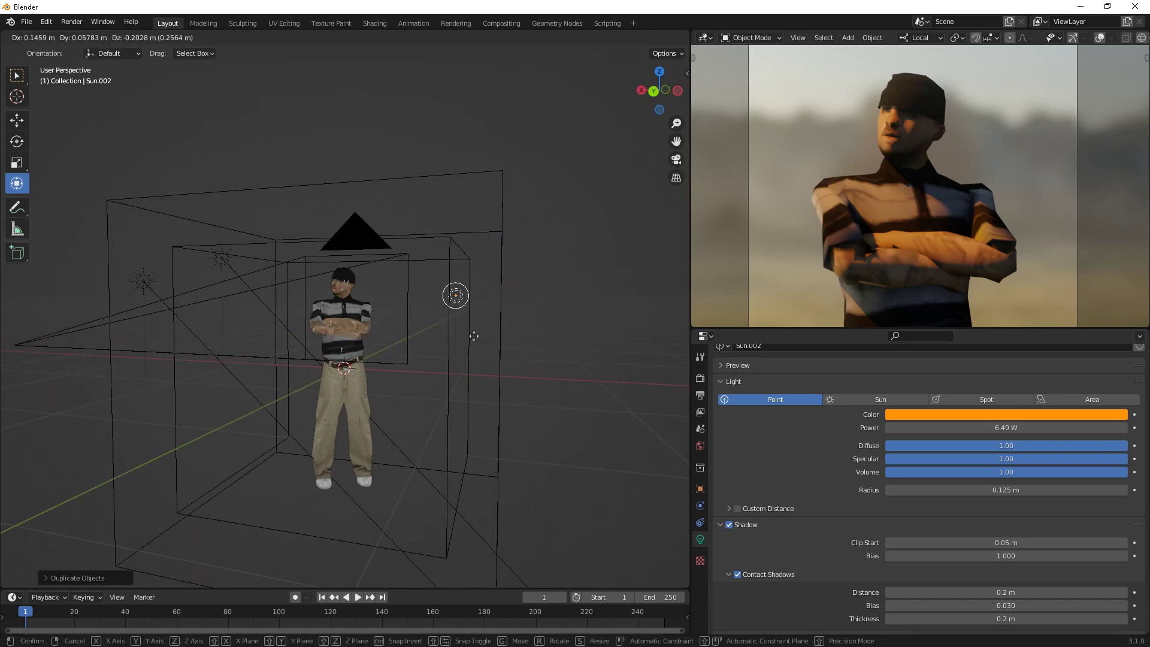
left_click(474, 336)
middle_click_drag(474, 336, 455, 395)
key("g")
left_click(236, 385)
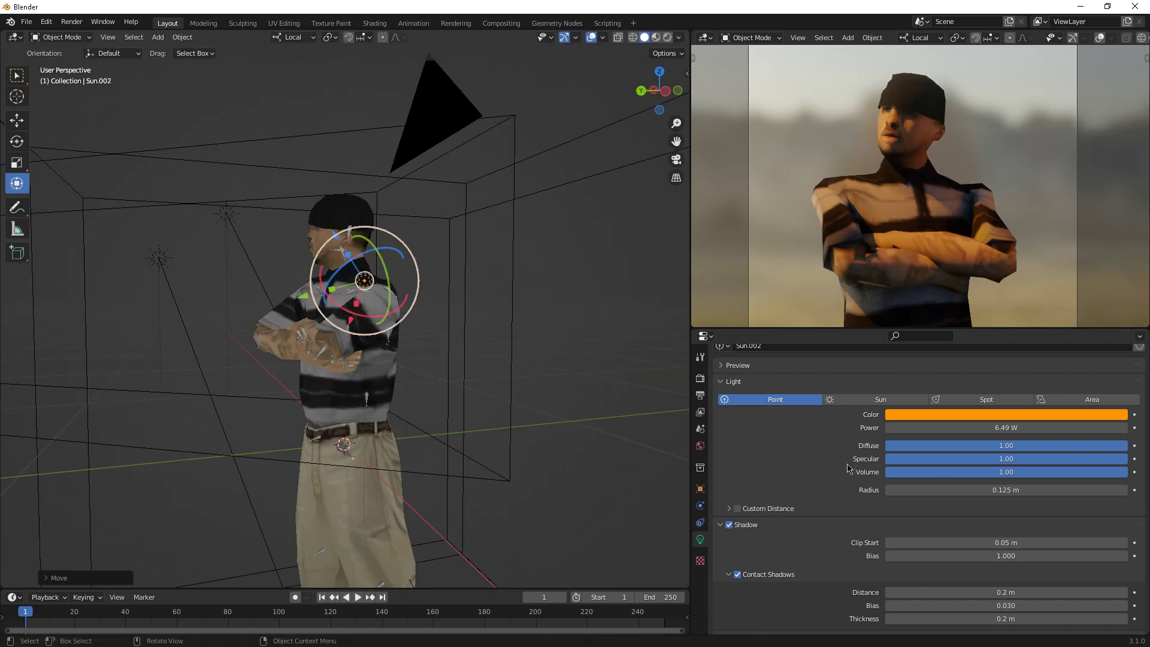
Change the point light's color to saturated blue and set its radius to 0 m
left_click(981, 414)
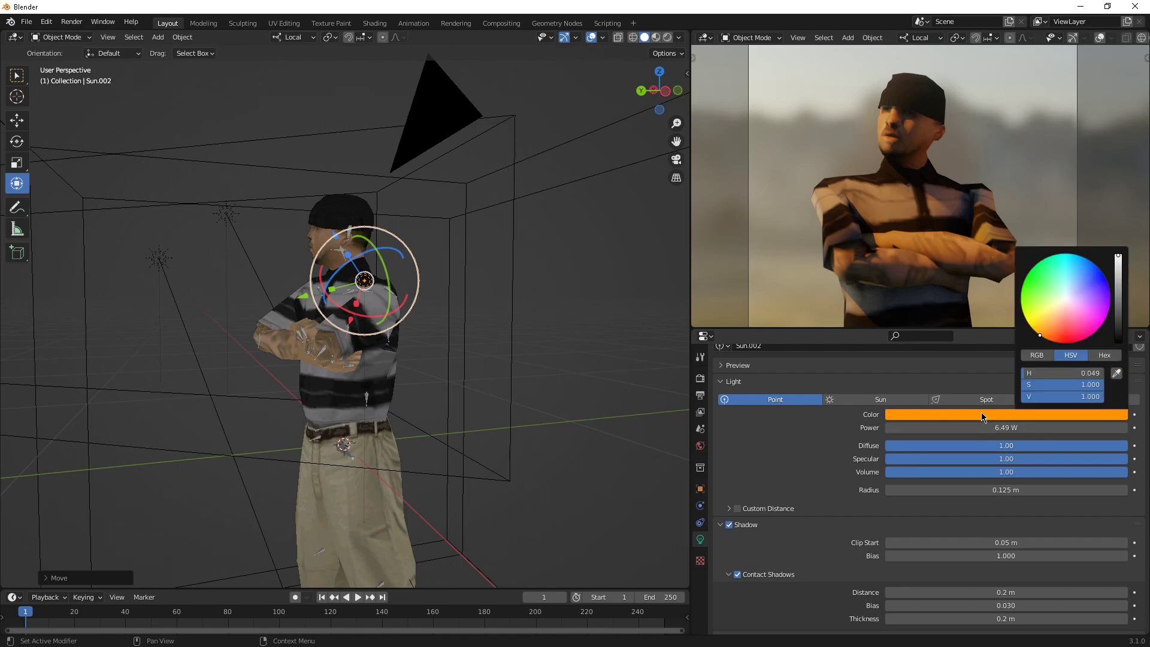
left_click_drag(1067, 304, 1088, 259)
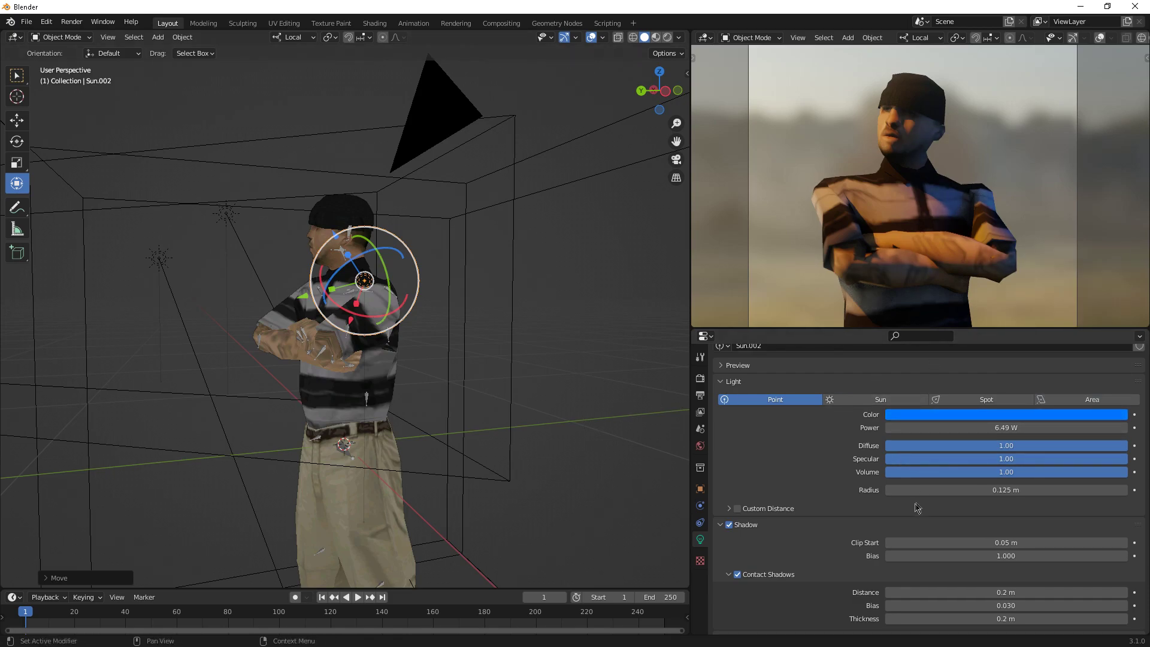
left_click_drag(929, 490, 899, 490)
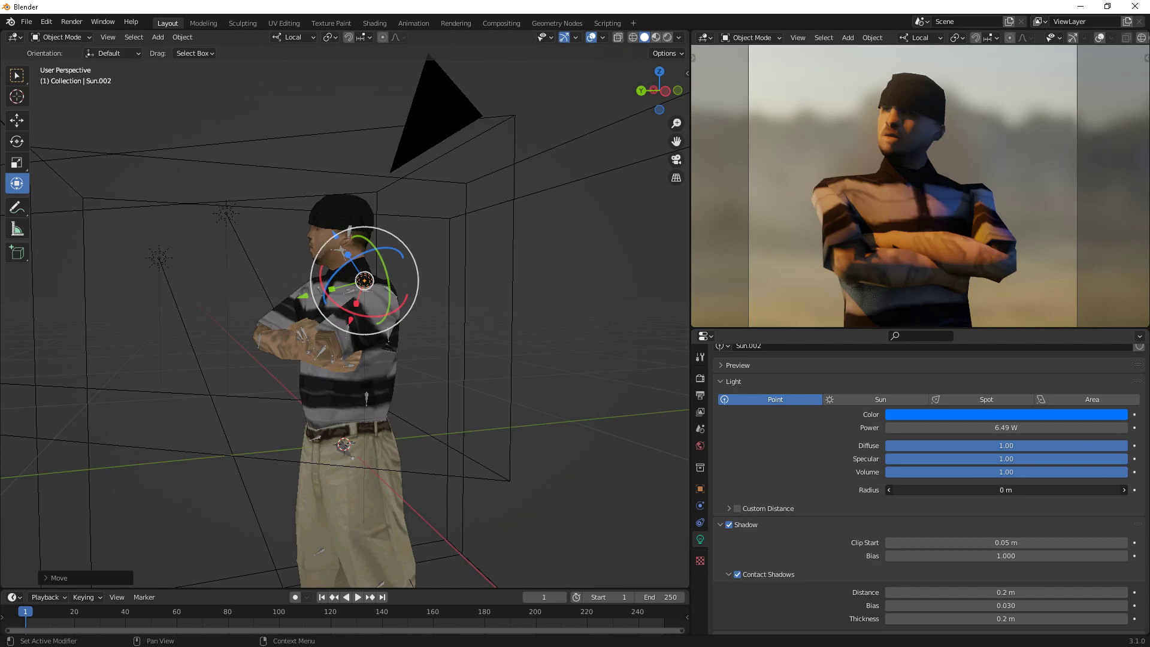
middle_click_drag(617, 478, 665, 482)
scroll(748, 503, "down", 1)
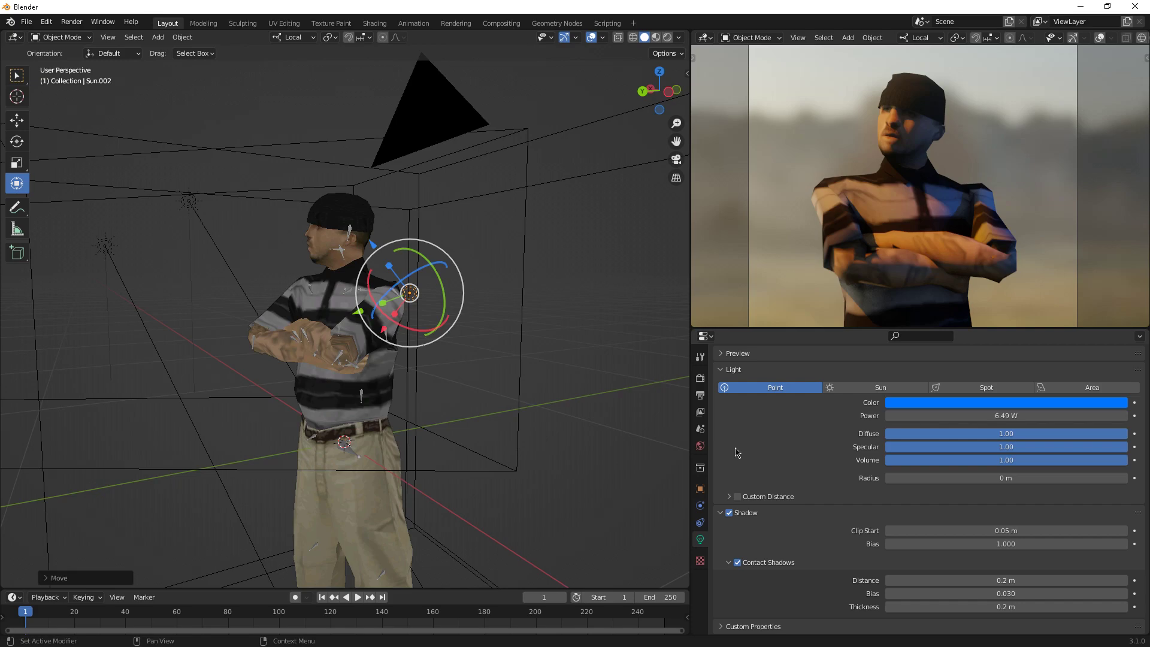
Add a Volume Scatter shader to the world's volume and lower its density to 0
left_click(701, 448)
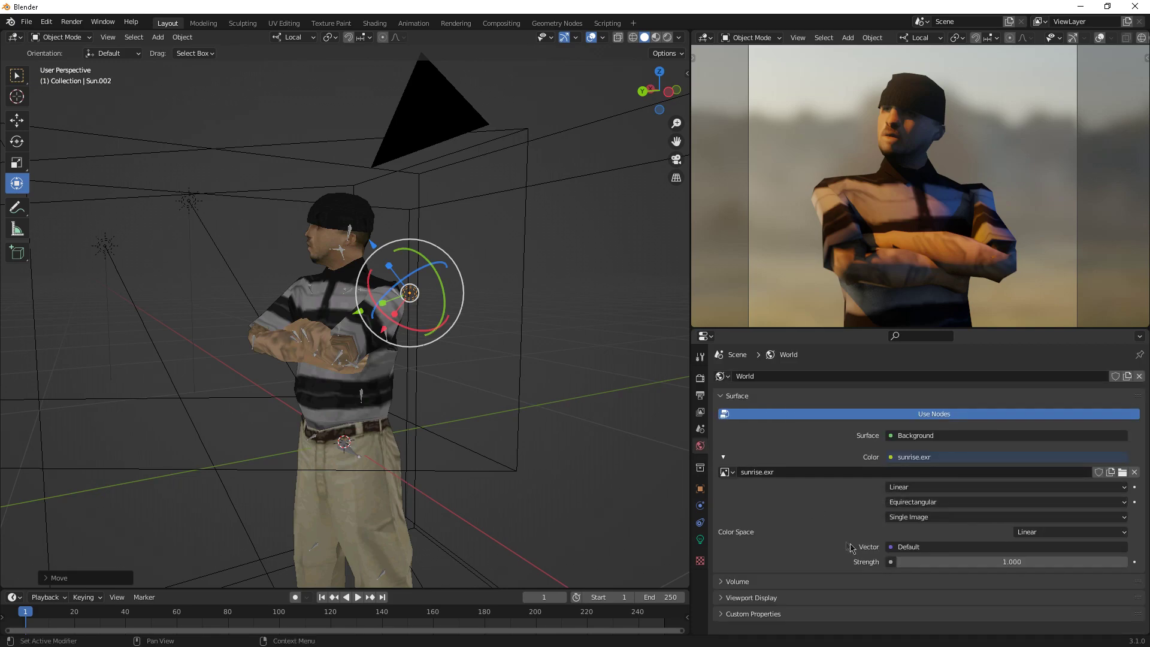
left_click(731, 582)
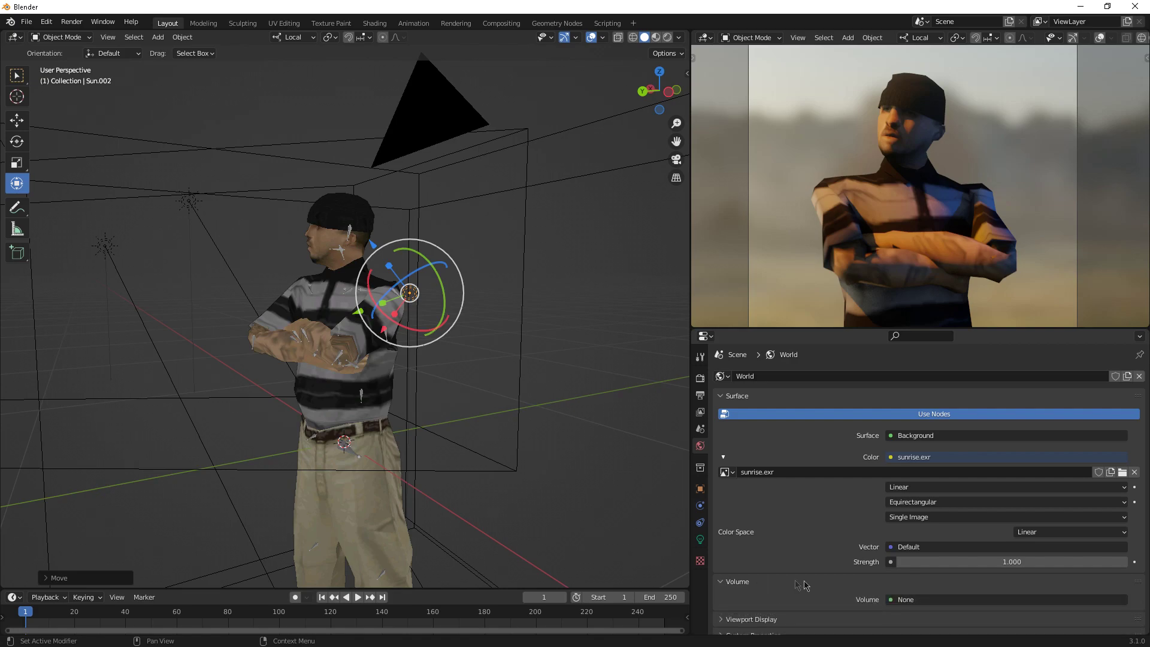
left_click(906, 600)
left_click(914, 586)
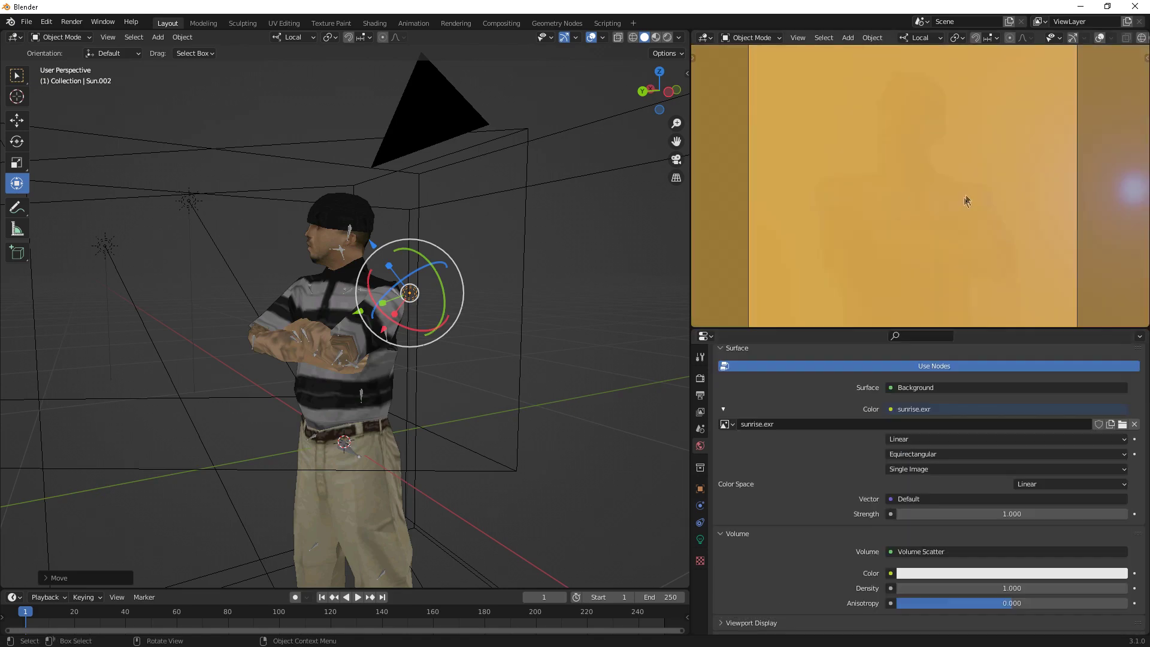
left_click(1029, 587)
type("0.2")
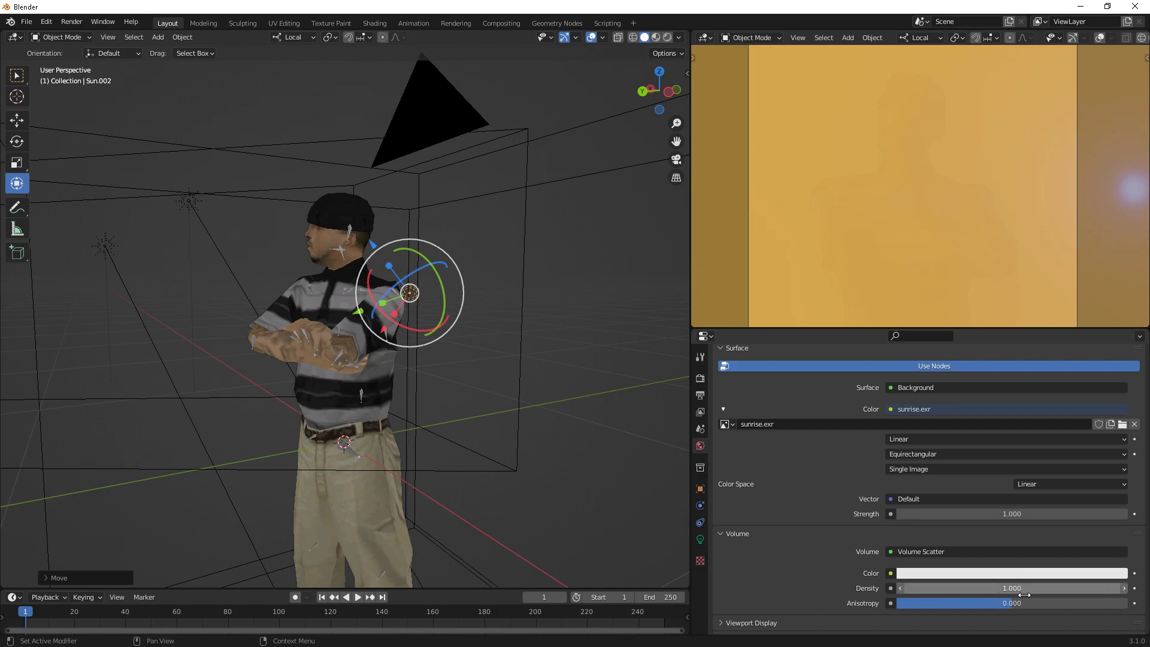
key("Return")
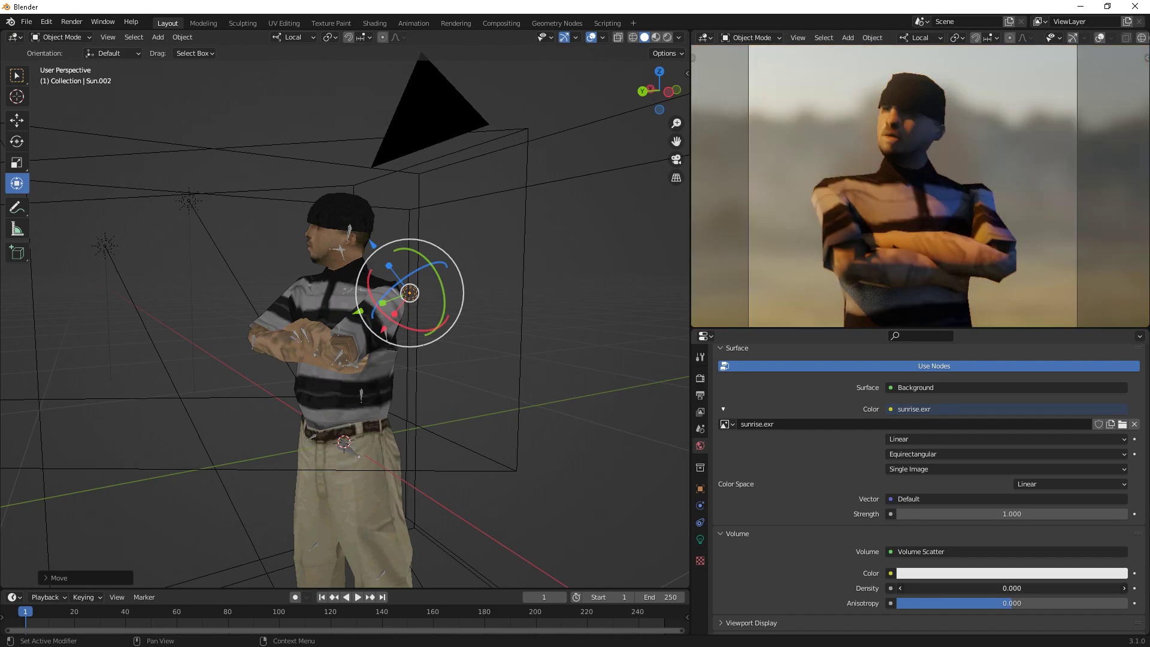
Set the world volume's density to 0.01 and raise its anisotropy to about 0.773
left_click(1033, 589)
key("End")
key("Return")
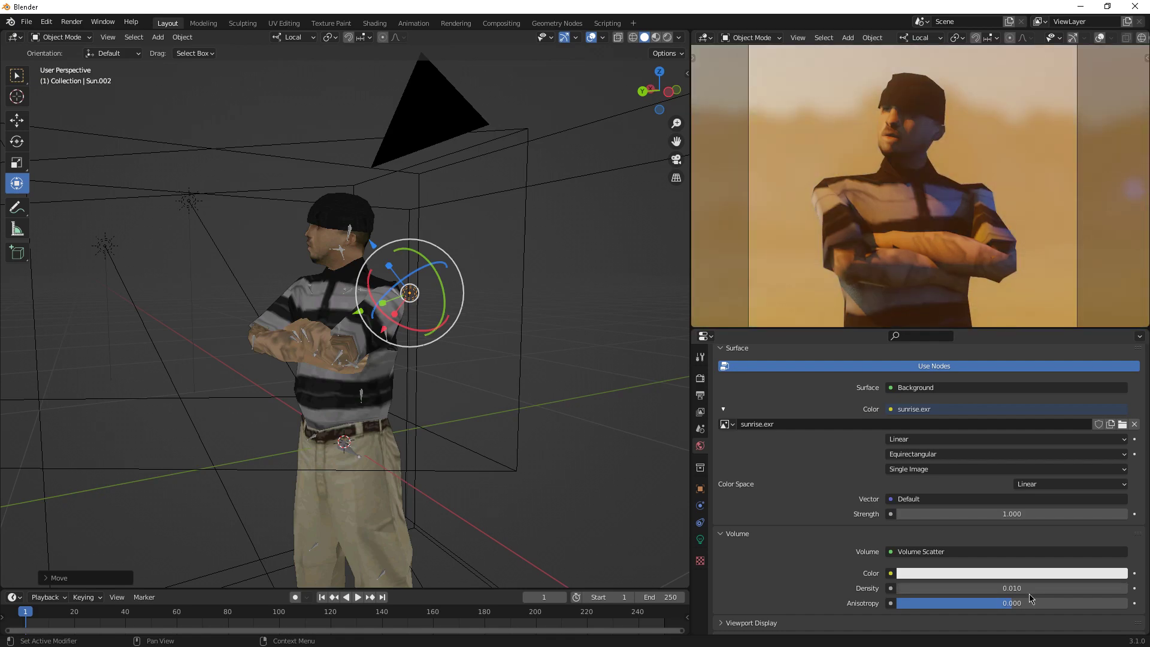
left_click_drag(1030, 603, 1128, 604)
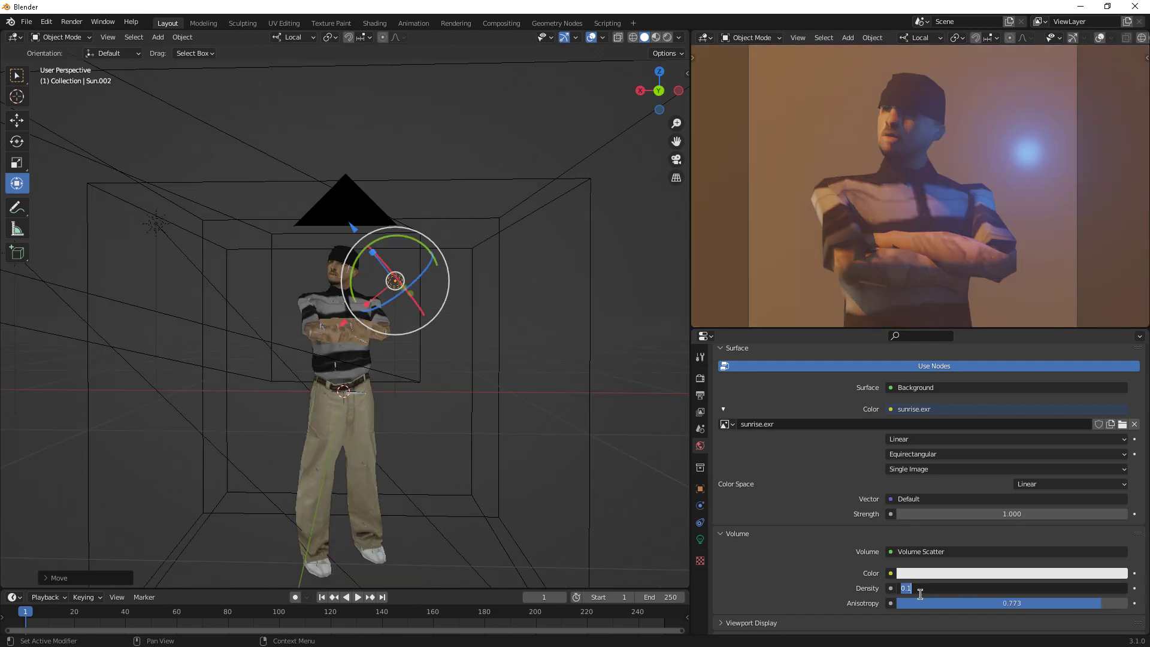
Try volume densities of 0.1 and 0.05, and settle on 0.03
type("0.1")
key("ctrl+a")
key("End")
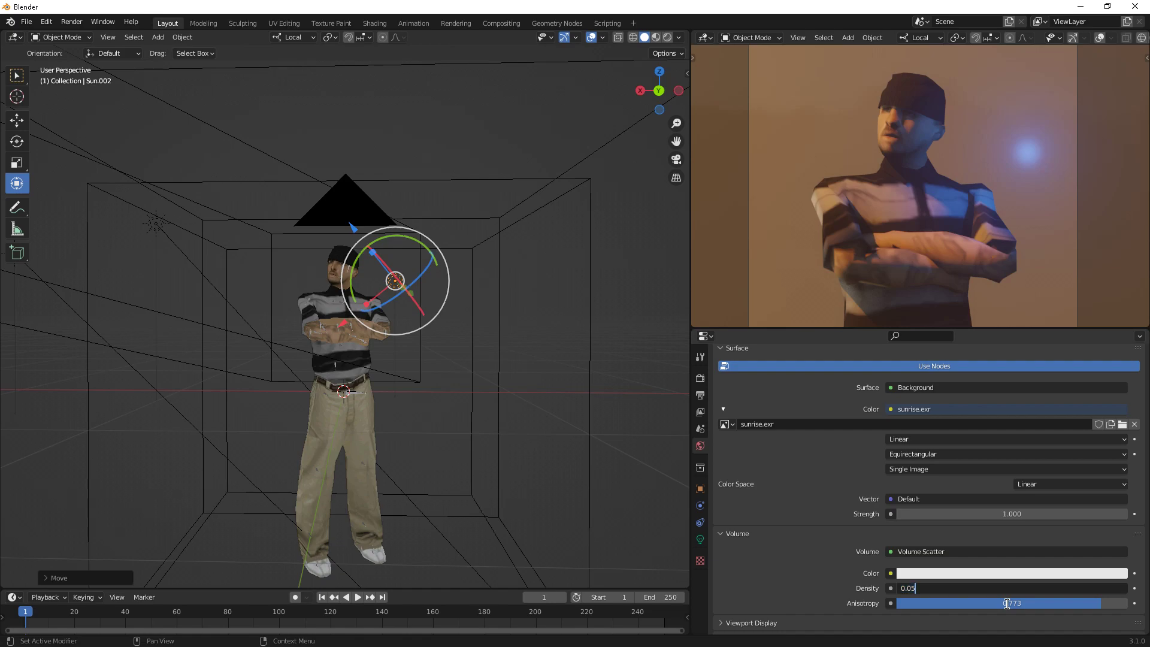
type("3")
key("Return")
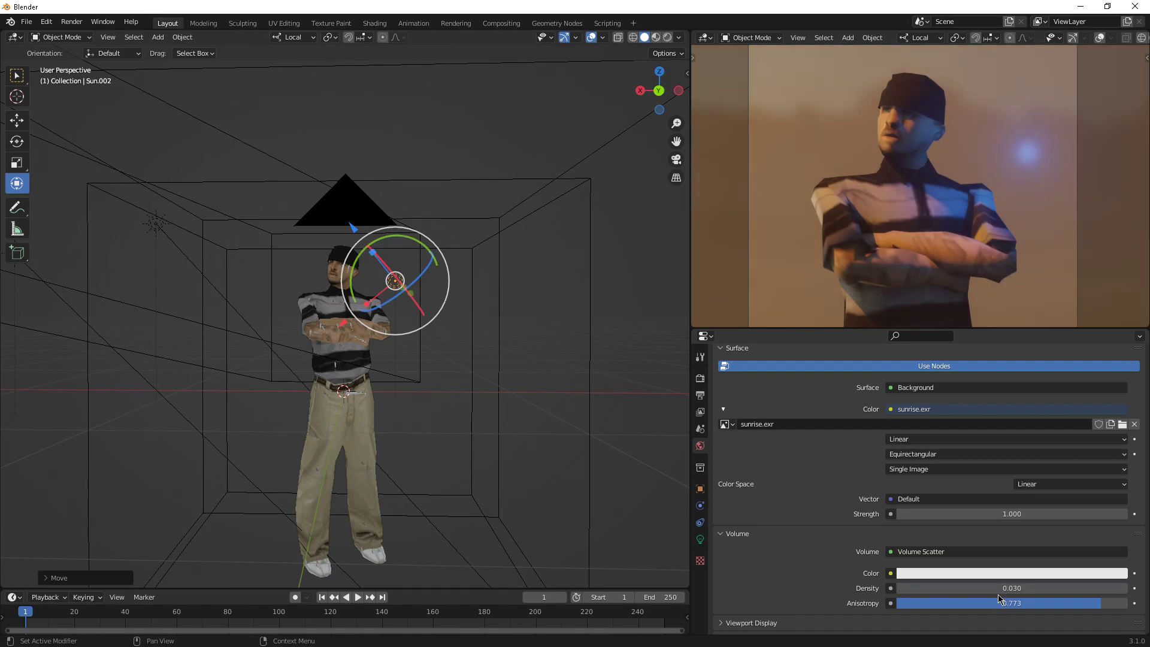
Lower the Volume Scatter anisotropy close to zero, check the camera preview, and set it to about 0.287
left_click_drag(998, 597, 907, 597)
scroll(931, 229, "down", 3)
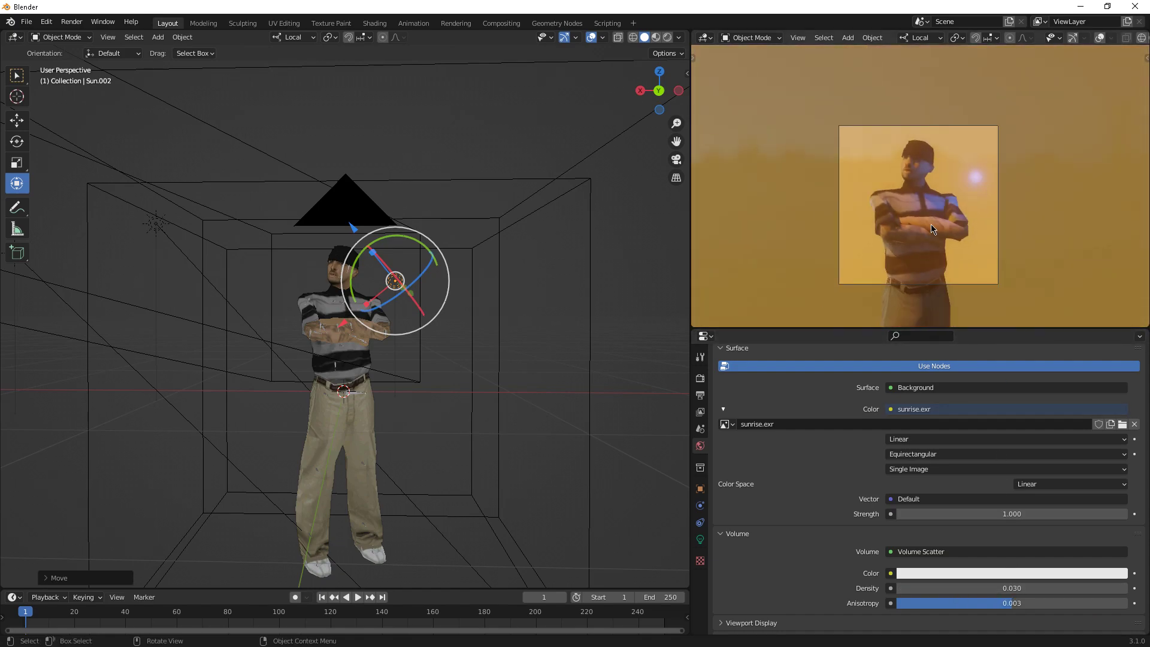
scroll(932, 230, "up", 3)
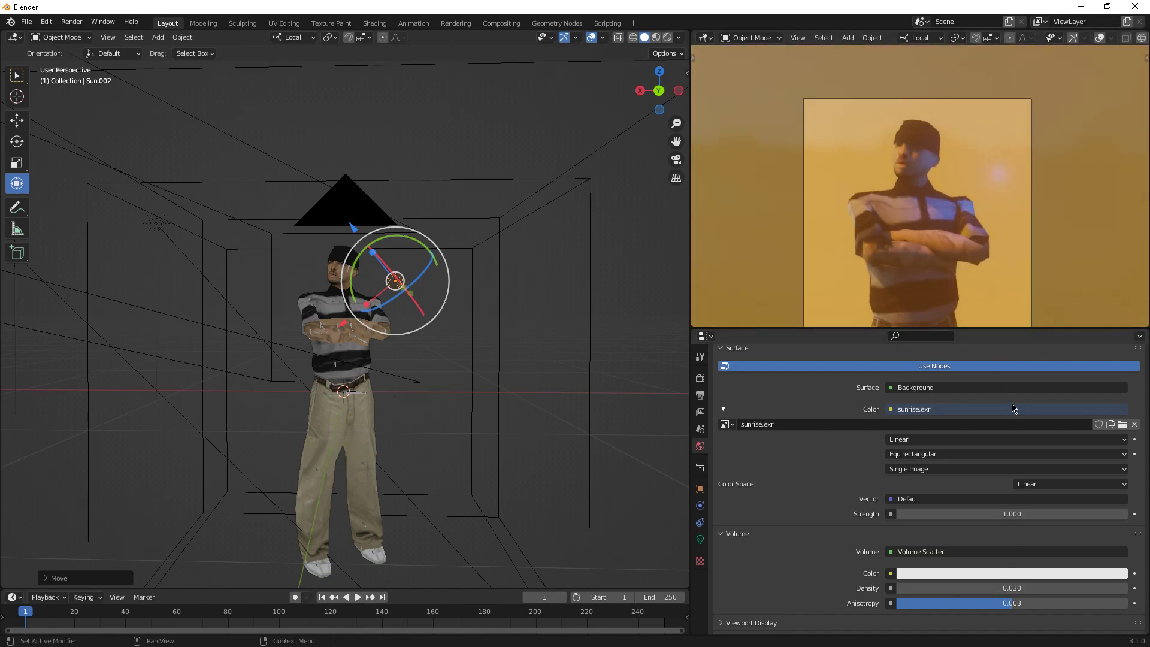
left_click_drag(1010, 603, 1043, 603)
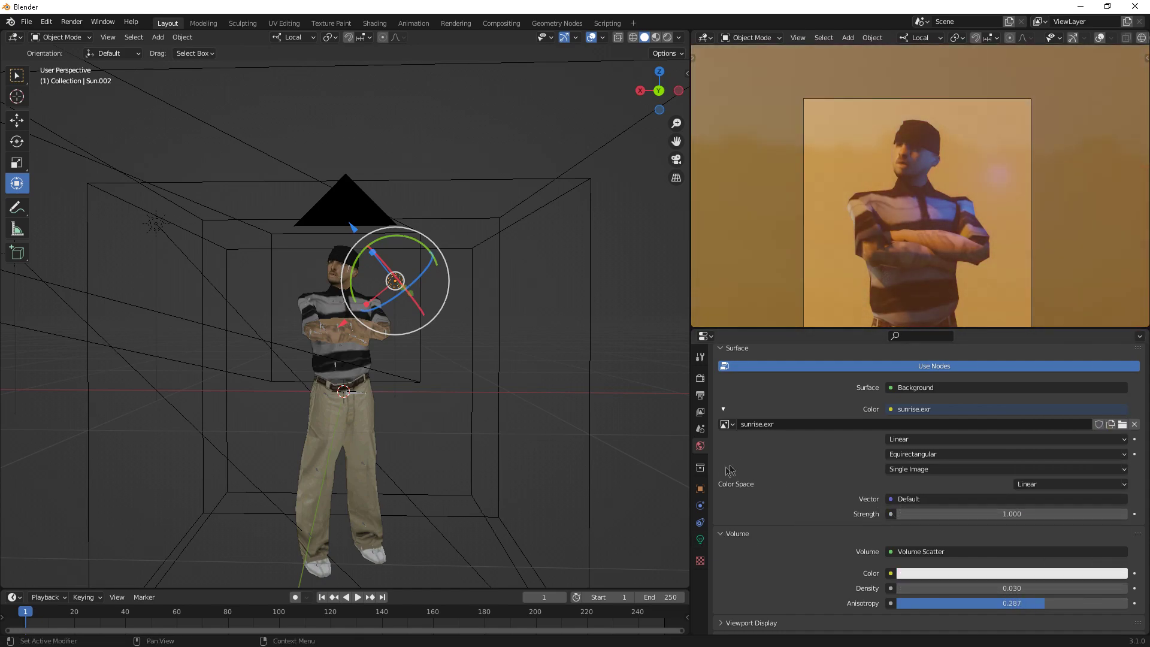
Turn off Simplify in the render settings and expose the color management options
left_click(699, 378)
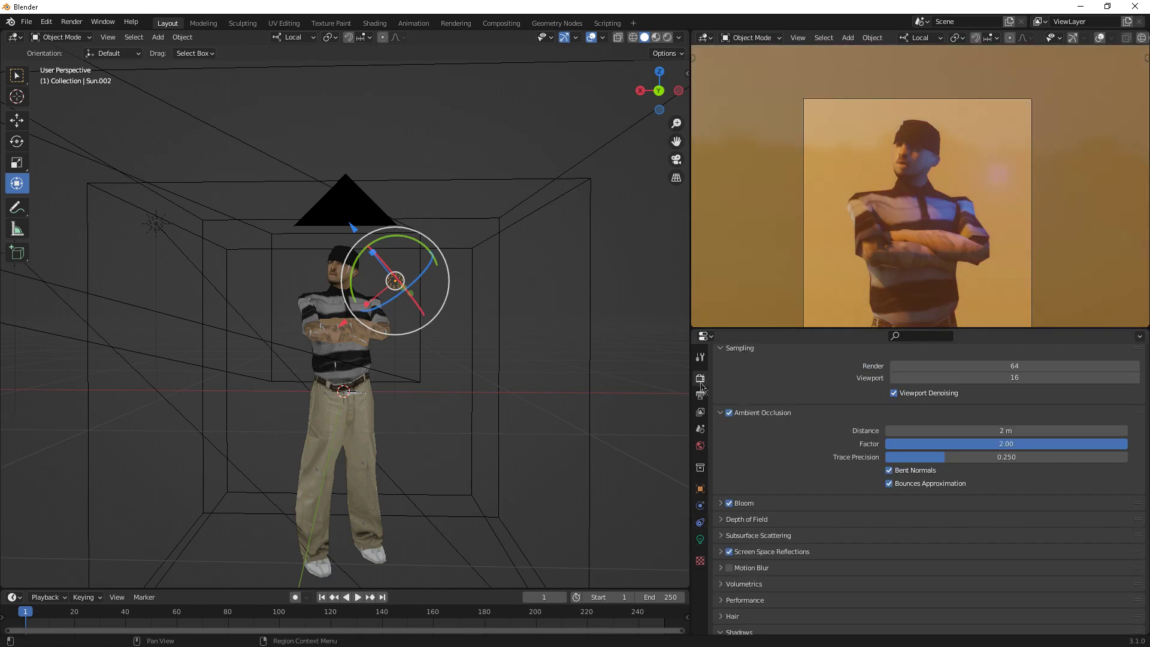
scroll(743, 629, "down", 10)
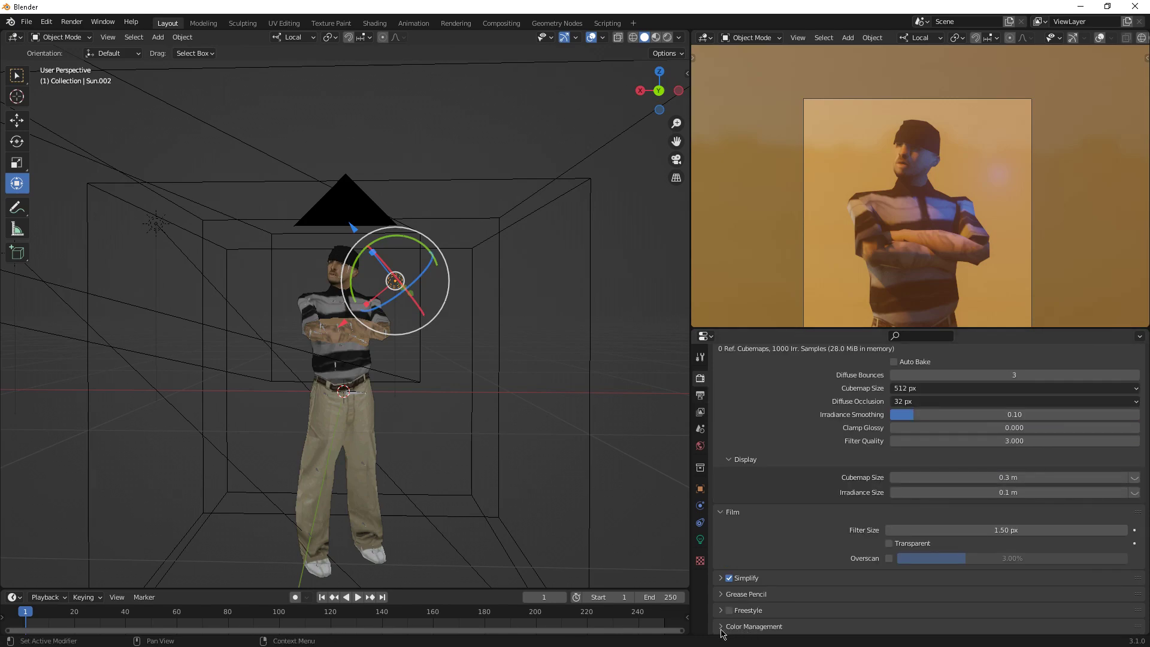
scroll(847, 493, "up", 2)
scroll(778, 539, "down", 2)
scroll(756, 595, "down", 3)
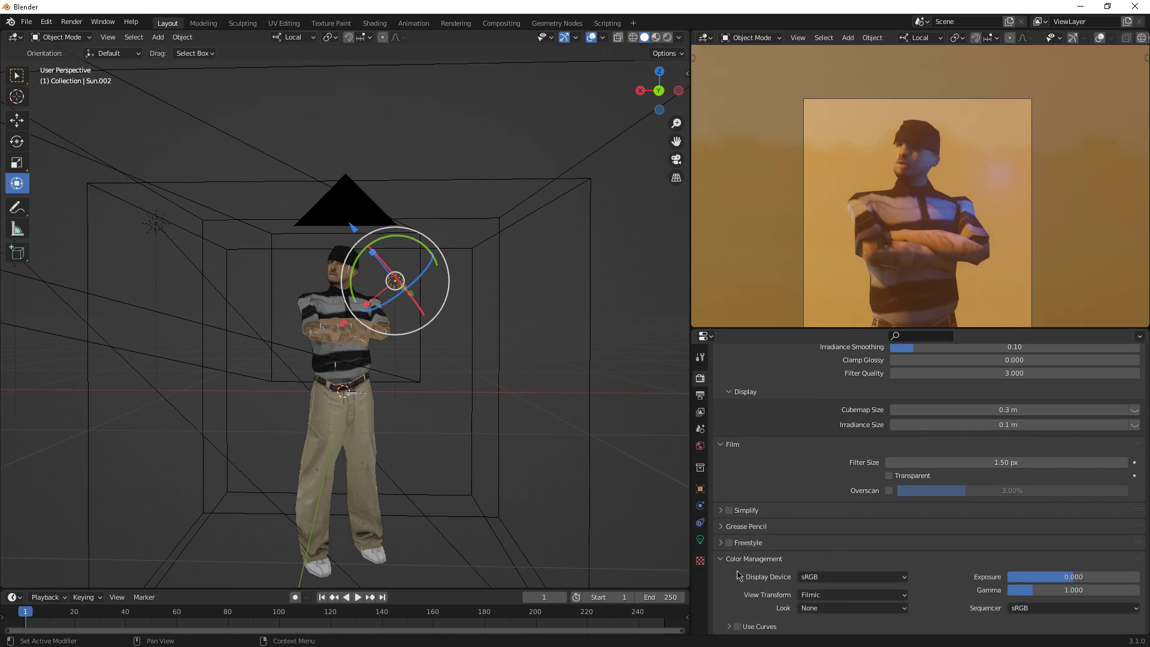
Try the Standard view transform, return to Filmic, and set the look to Medium High Contrast
left_click(812, 595)
left_click(816, 581)
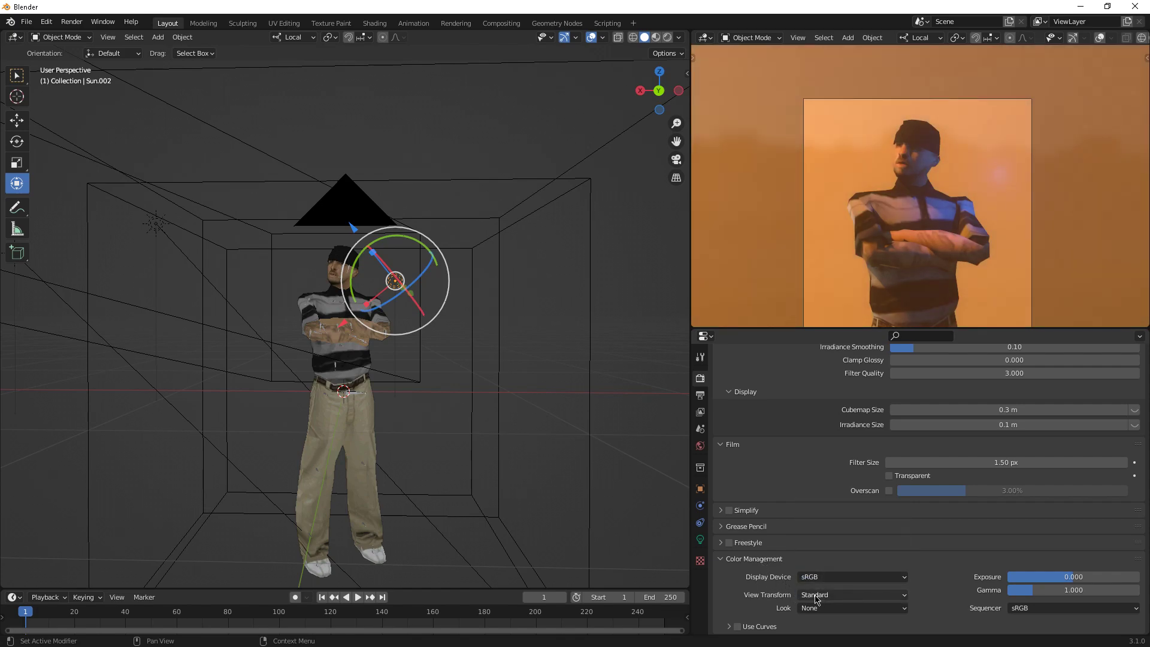
left_click(818, 596)
left_click(829, 569)
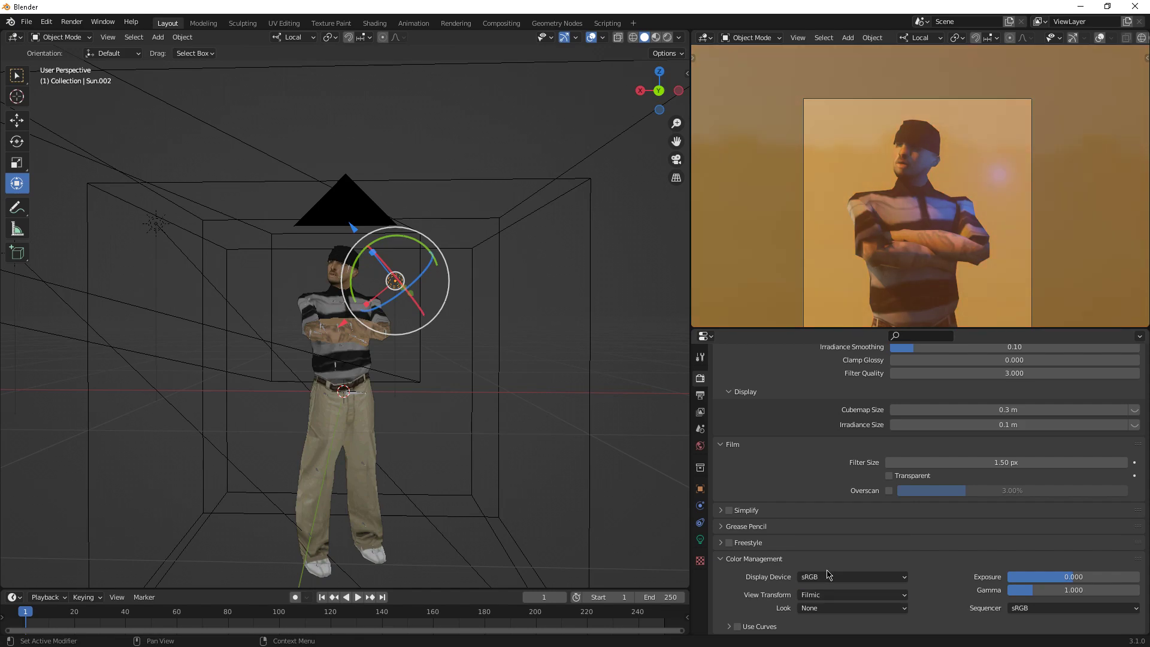
left_click(817, 608)
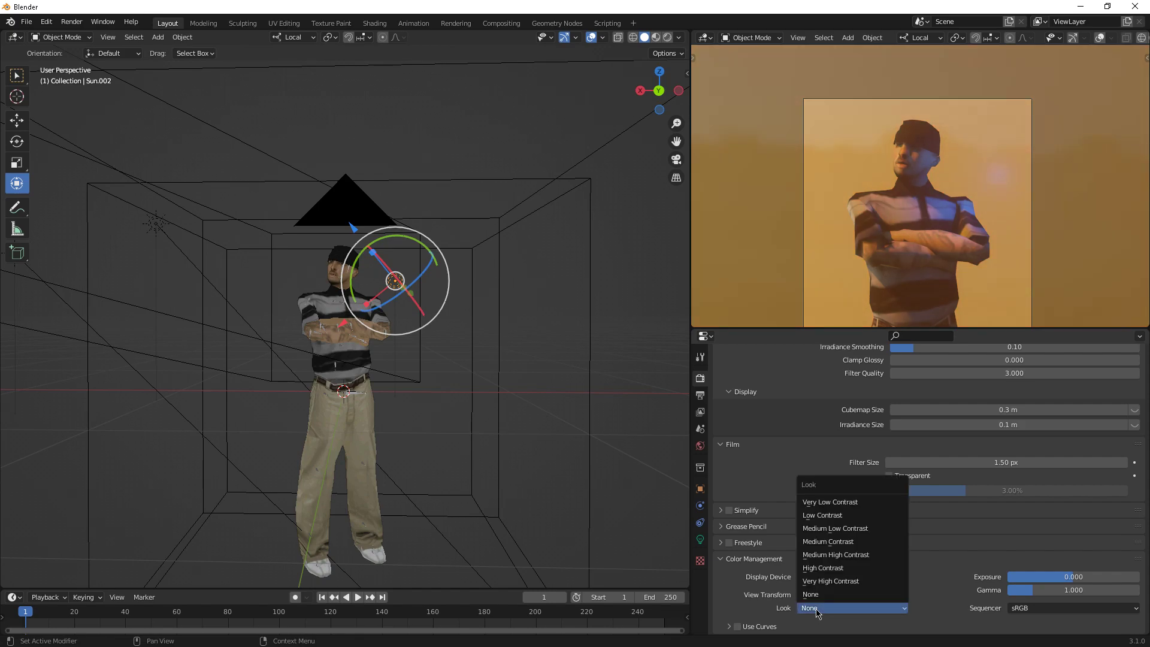
left_click(834, 556)
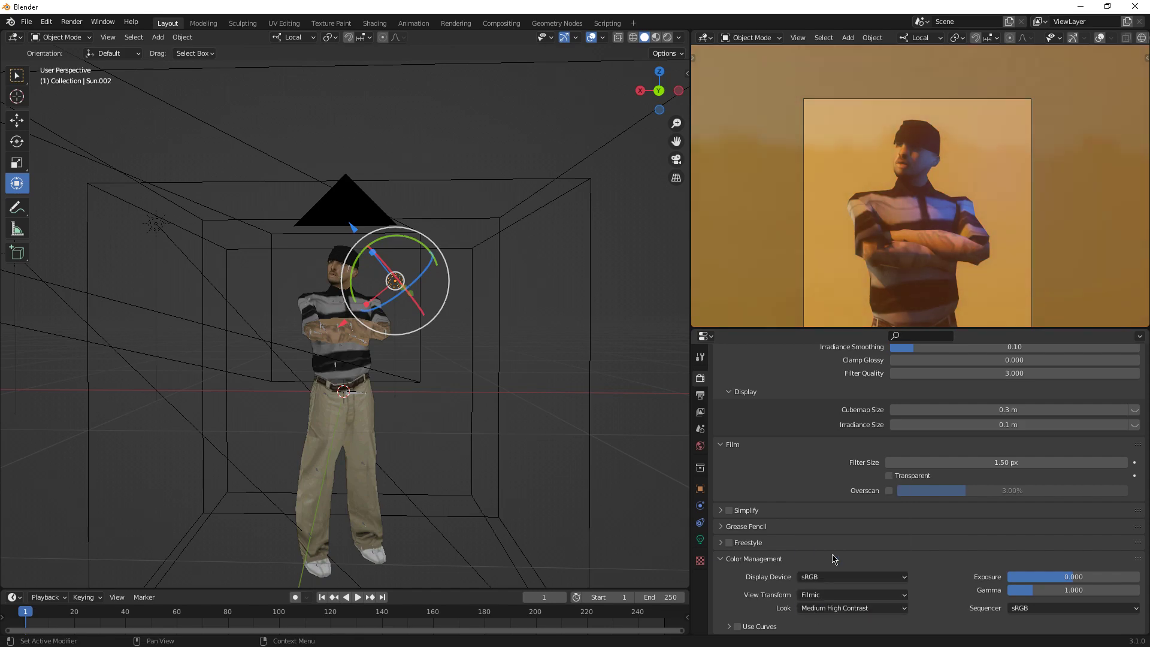
Review the sampling settings and the output resolution, frame range, file format, color depth and compression
scroll(917, 179, "up", 3)
scroll(779, 479, "up", 20)
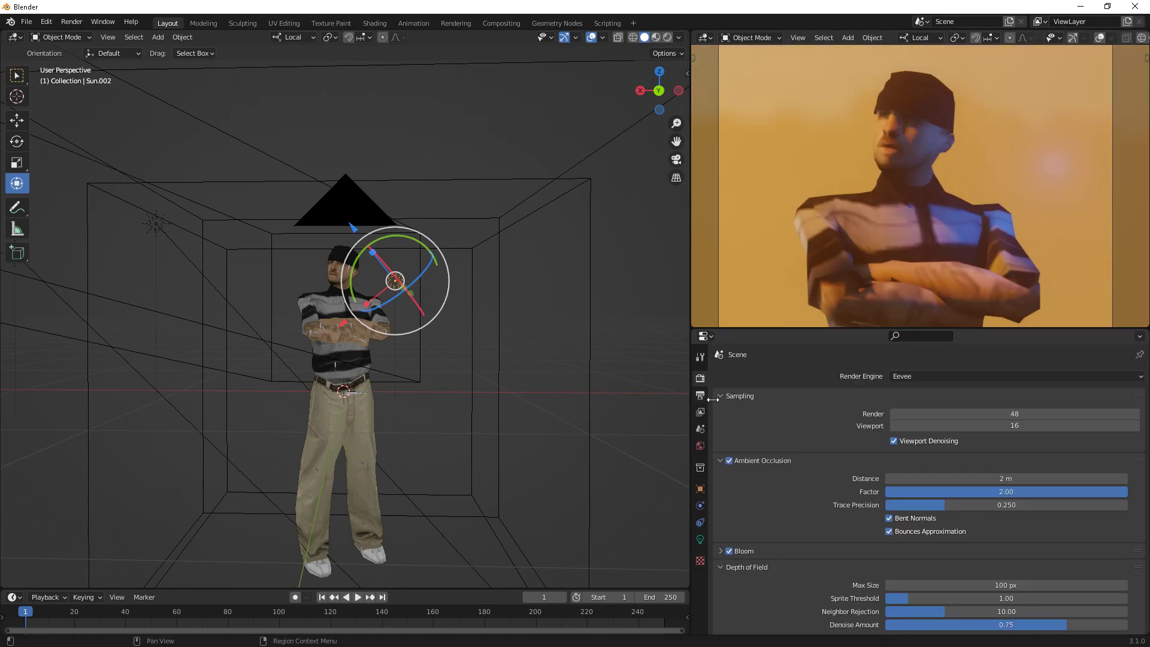
left_click(701, 396)
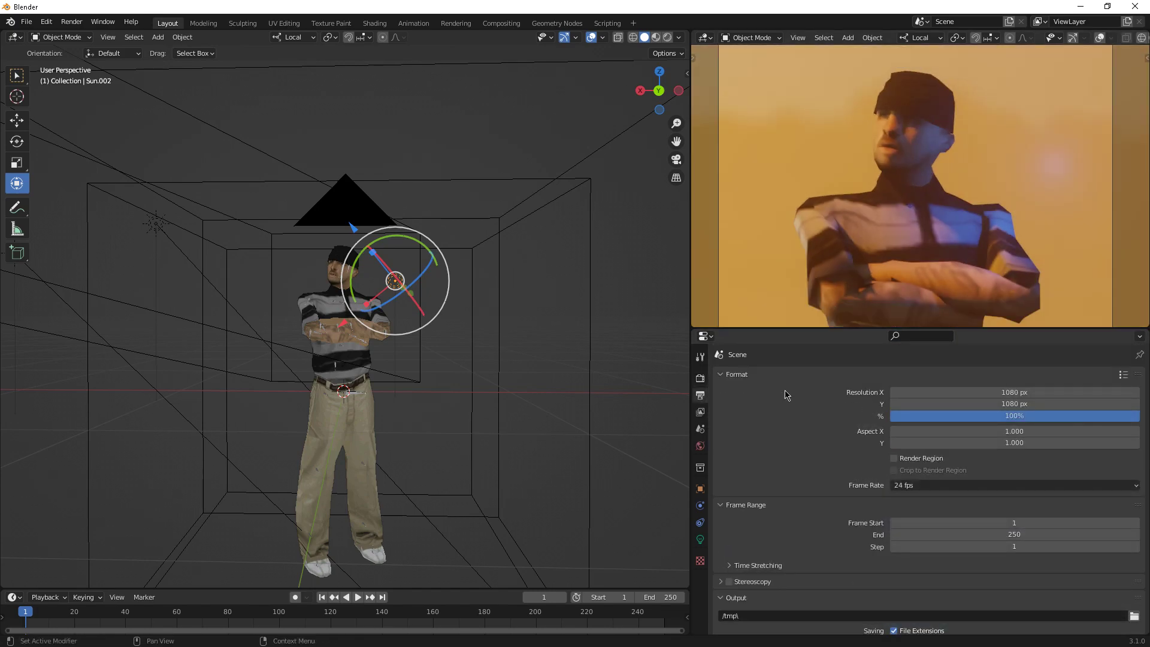
scroll(787, 396, "down", 5)
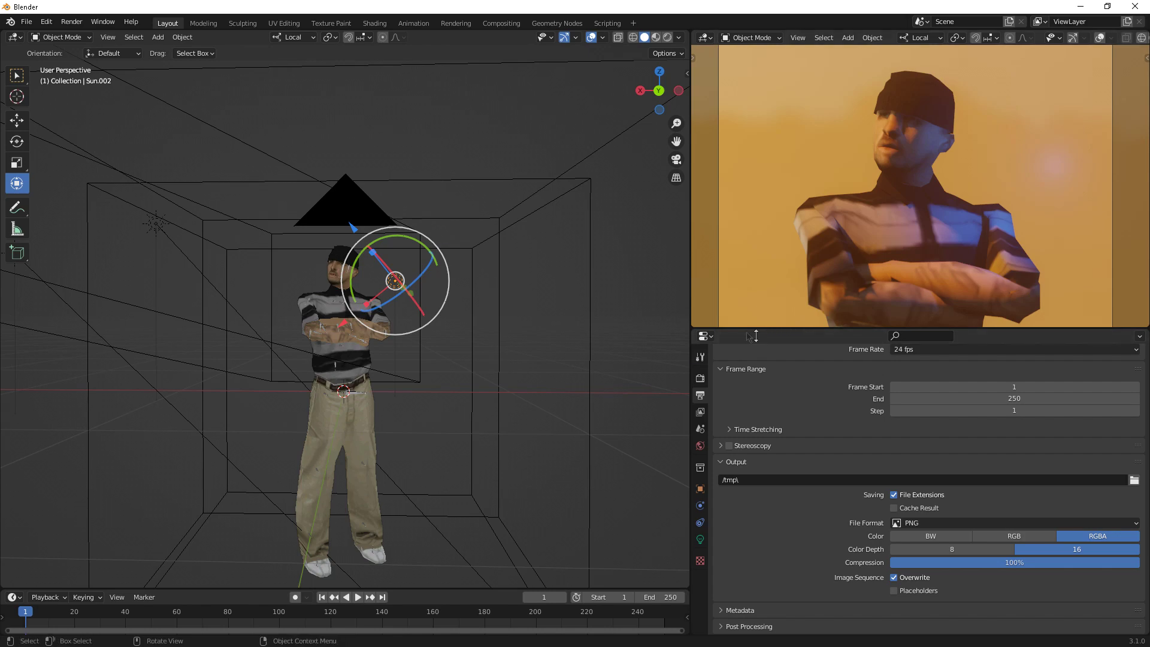
scroll(823, 254, "down", 3)
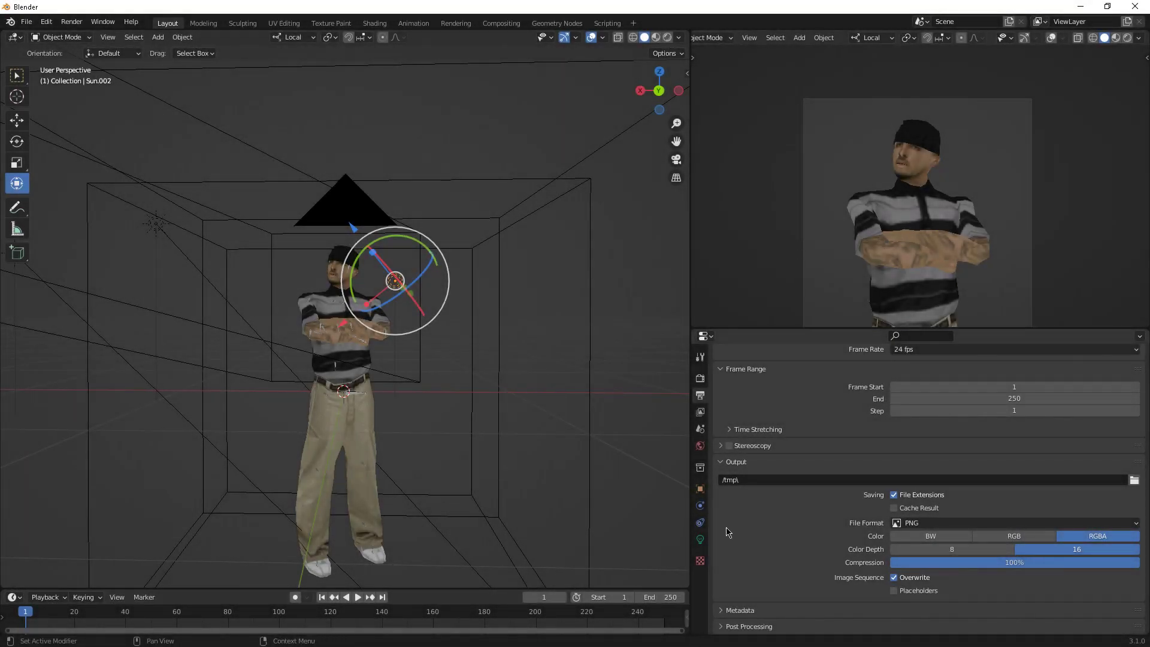
Render the camera view, move the render window to the middle of the screen, and examine the image at different magnifications
key("alt+Tab")
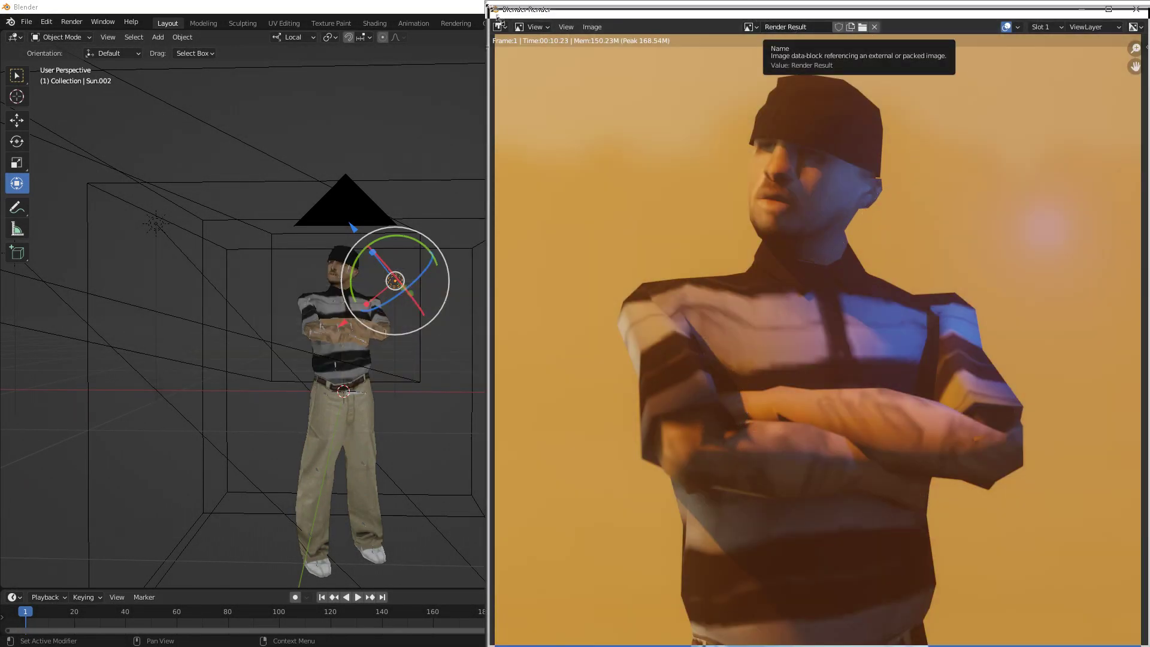
left_click_drag(486, 1, 177, 89)
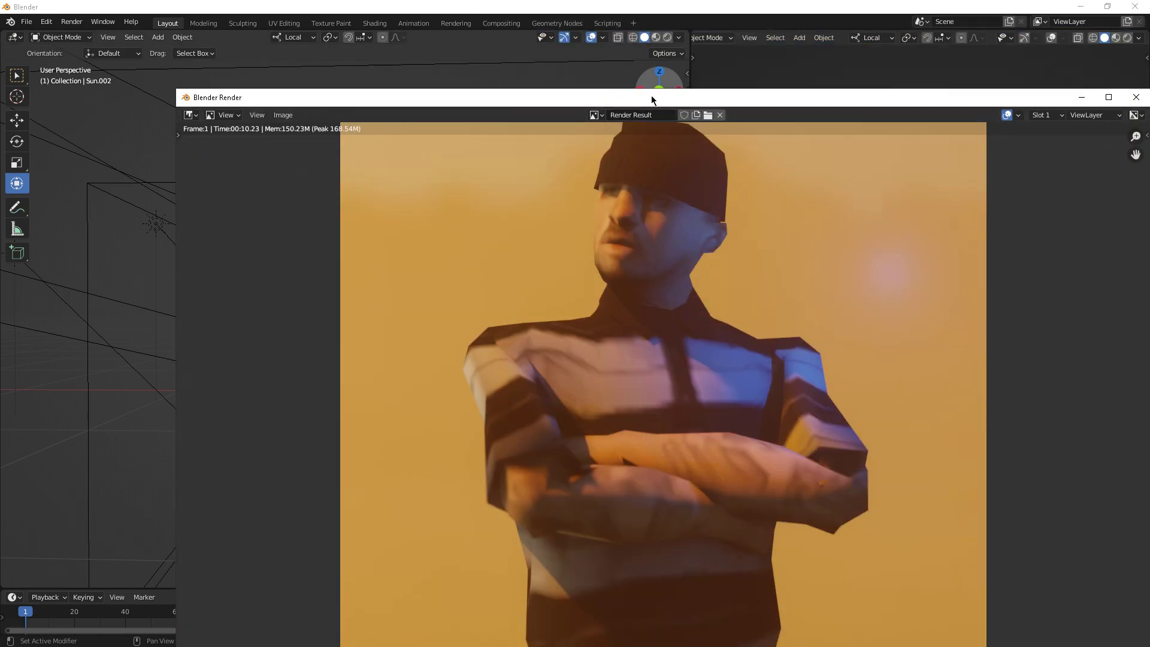
left_click_drag(651, 99, 536, 57)
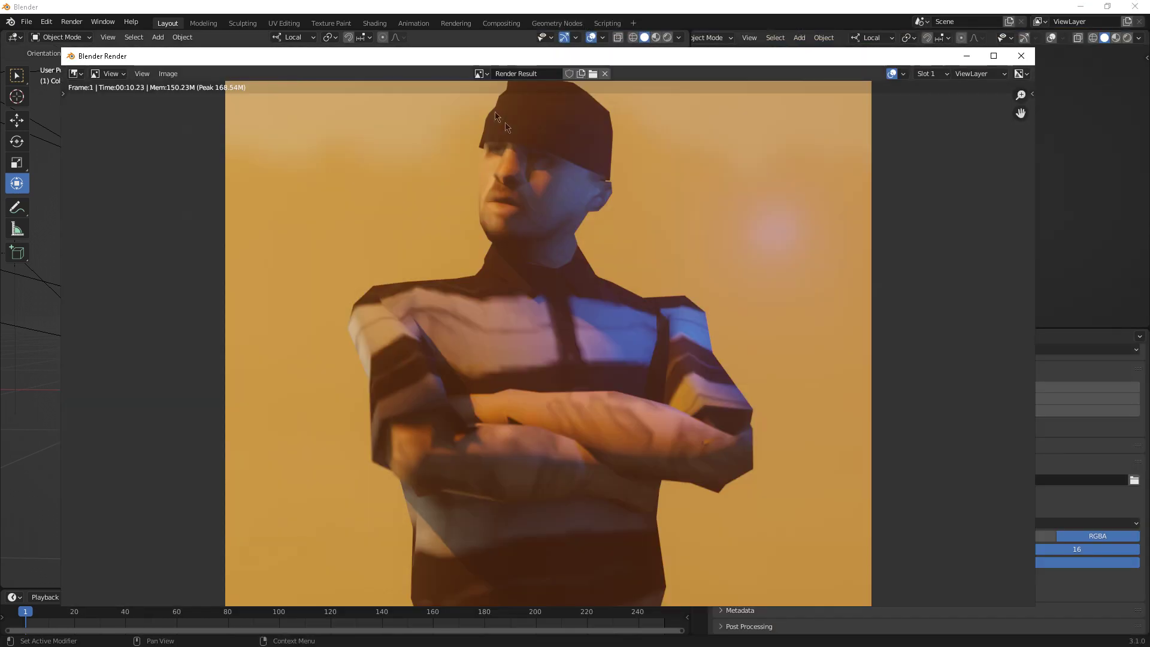
scroll(589, 219, "down", 2)
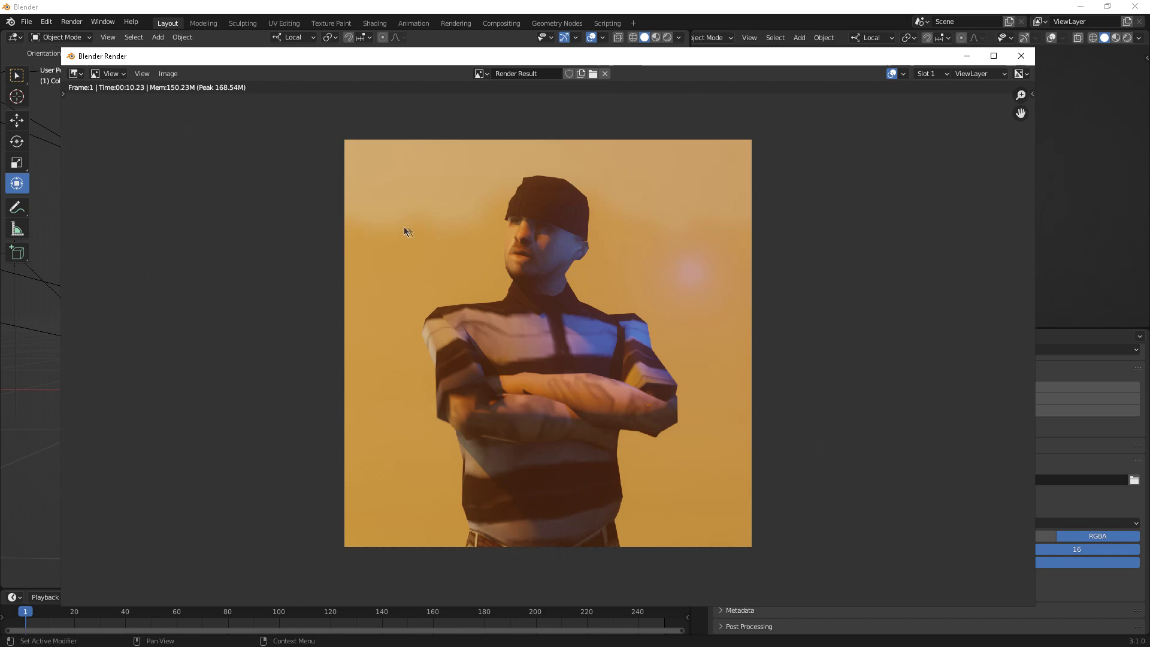
scroll(726, 250, "up", 1)
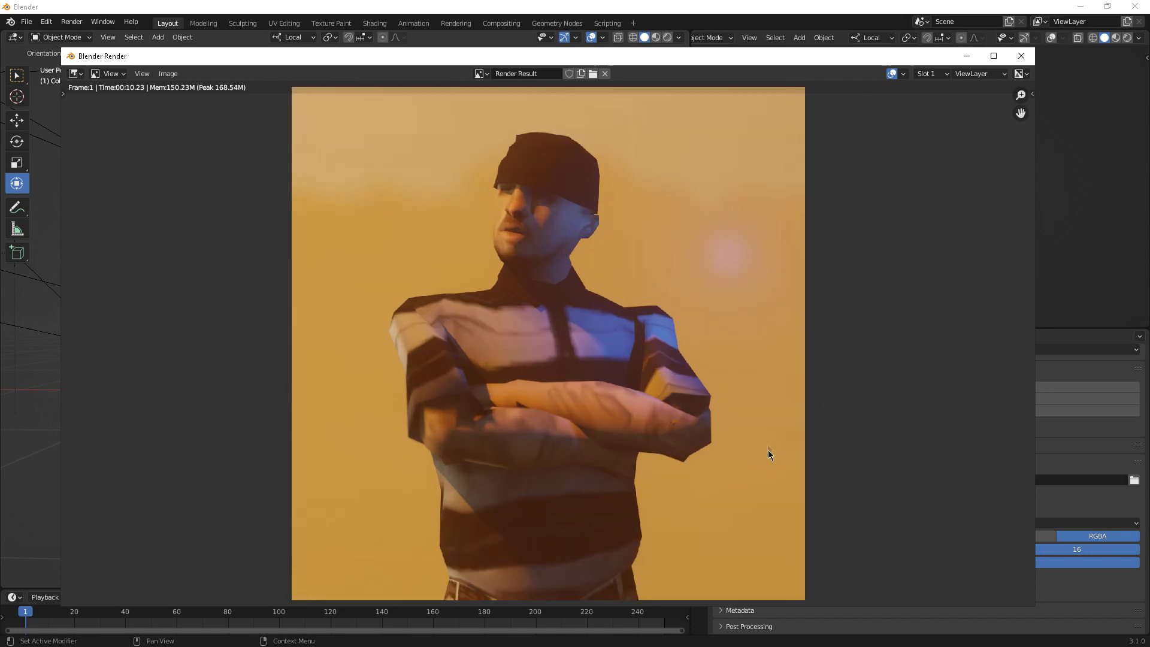
scroll(768, 450, "down", 2)
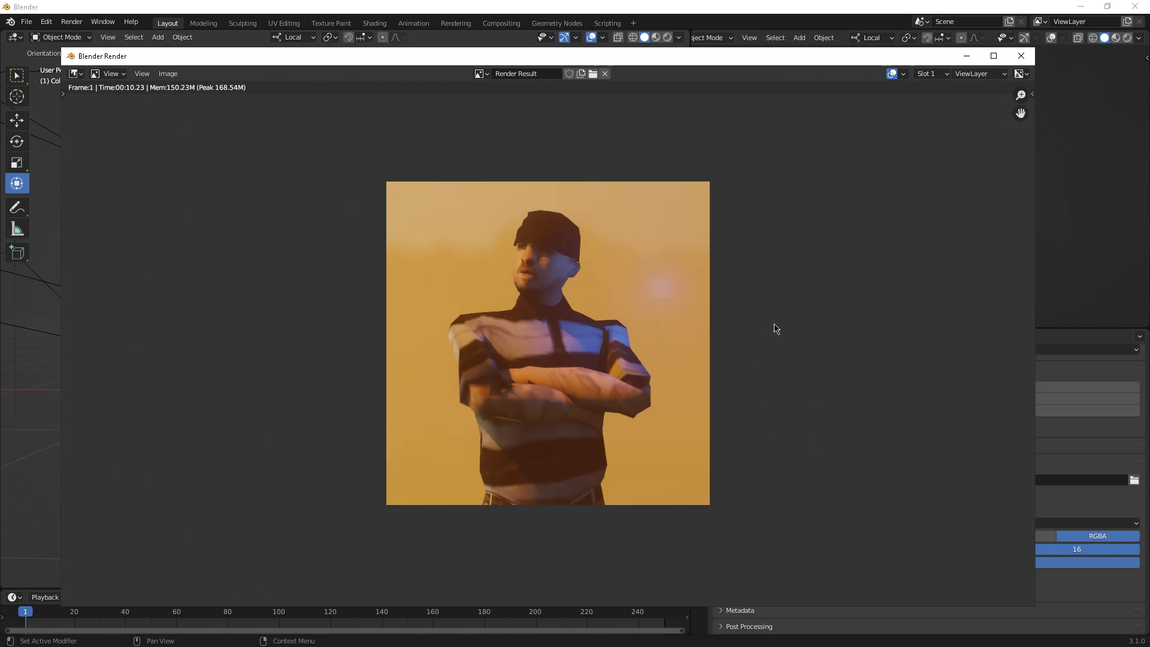
scroll(776, 325, "up", 2)
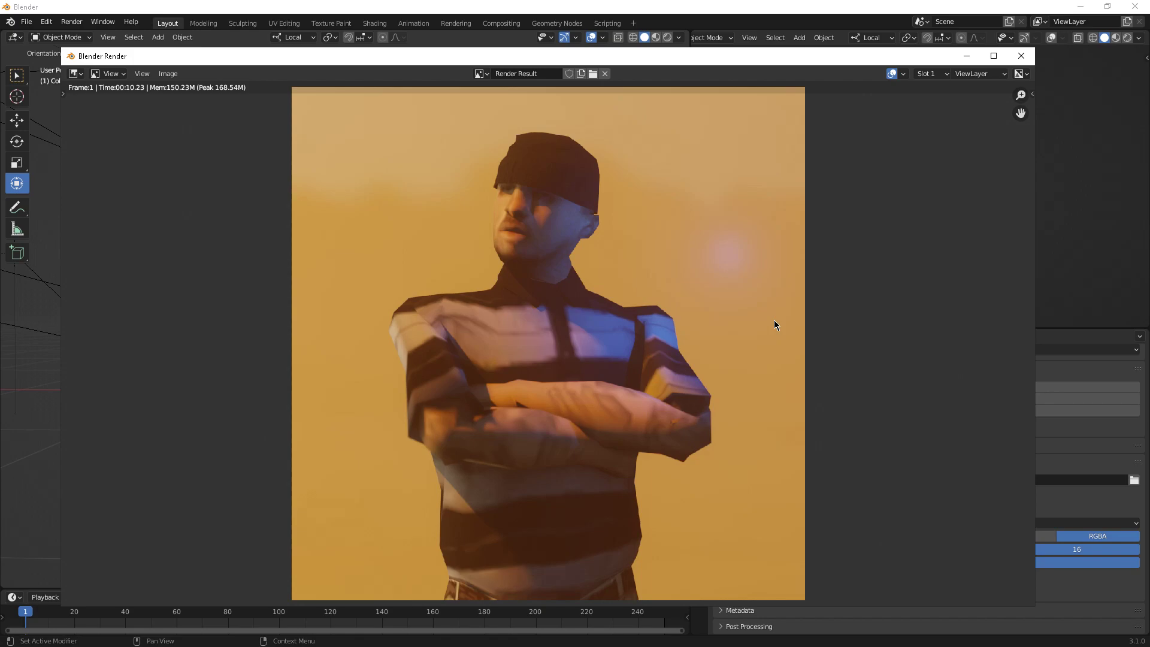
Save the render as untitled.png and inspect the saved image up close in Windows Photo Viewer
left_click(172, 76)
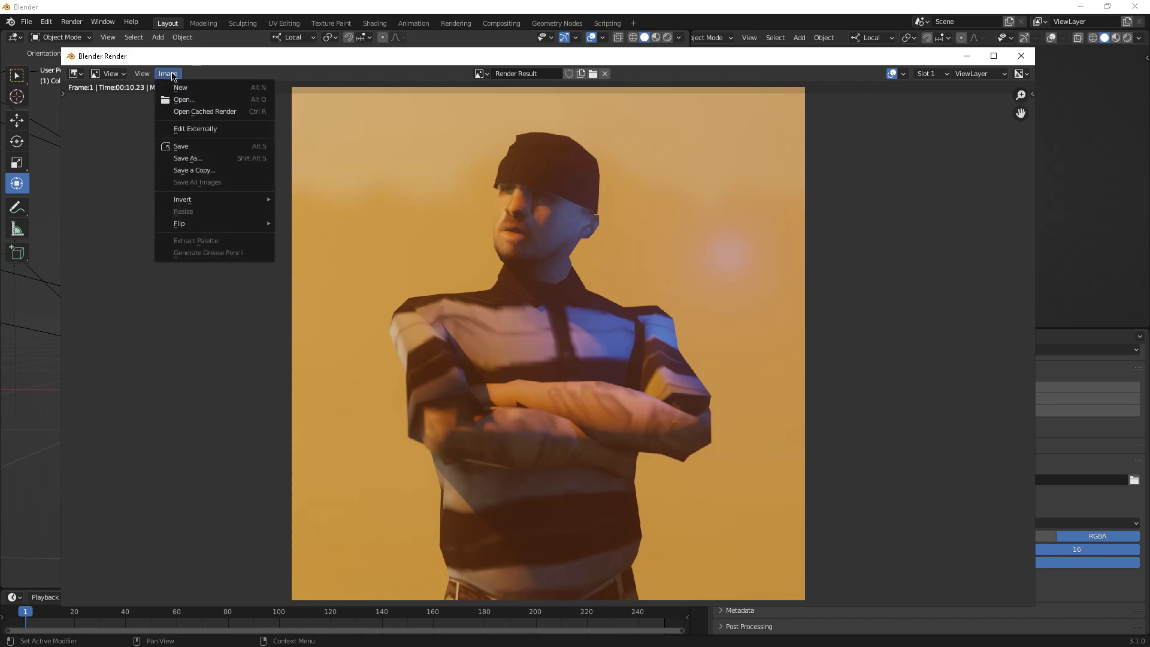
left_click(198, 146)
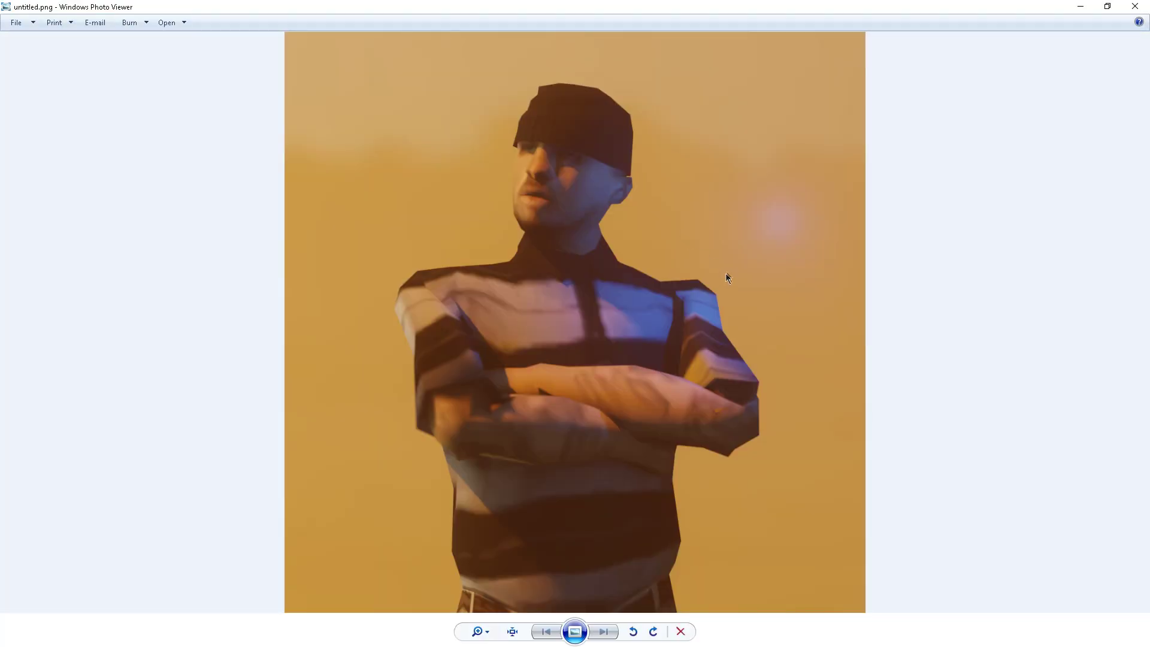
scroll(734, 248, "up", 3)
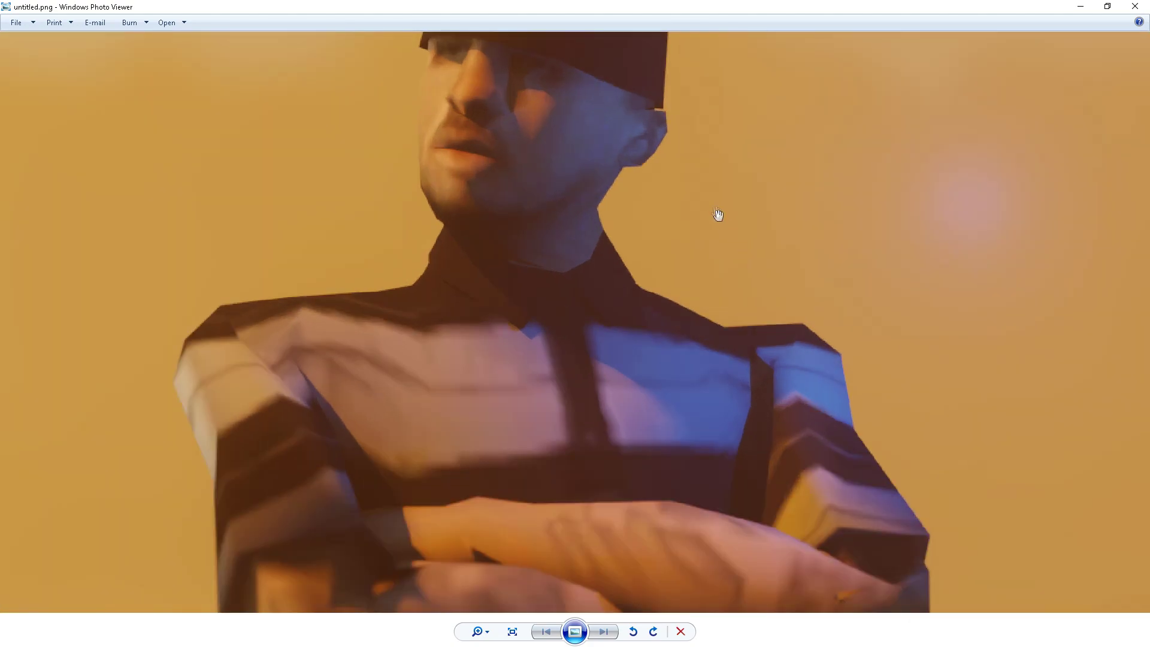
scroll(678, 230, "down", 3)
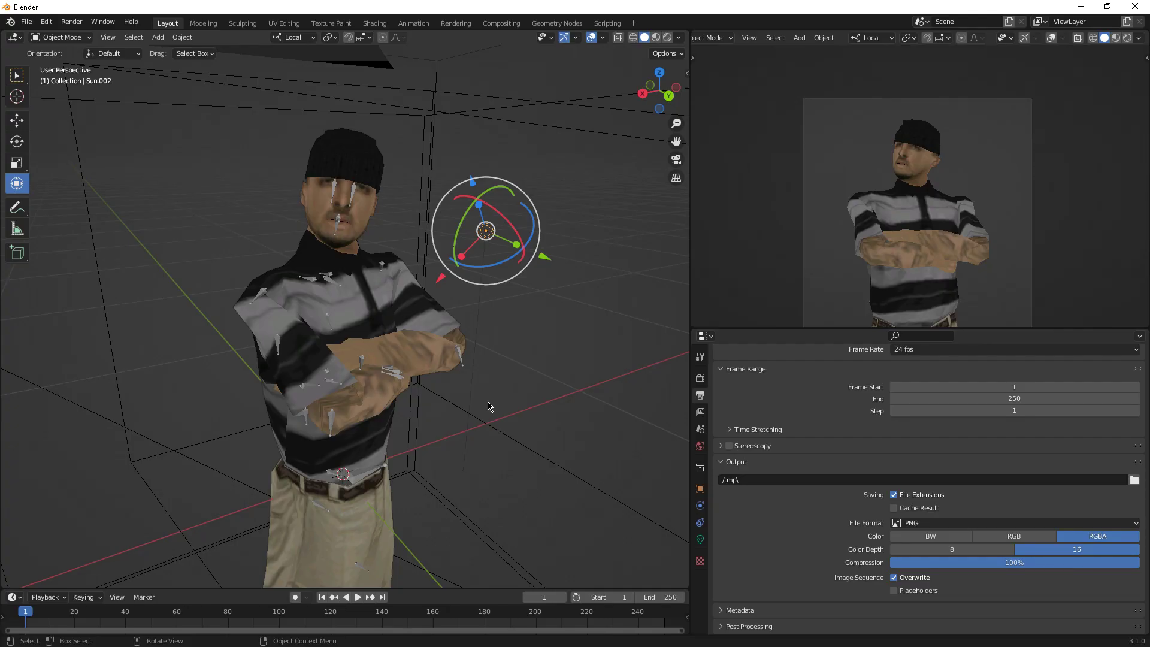